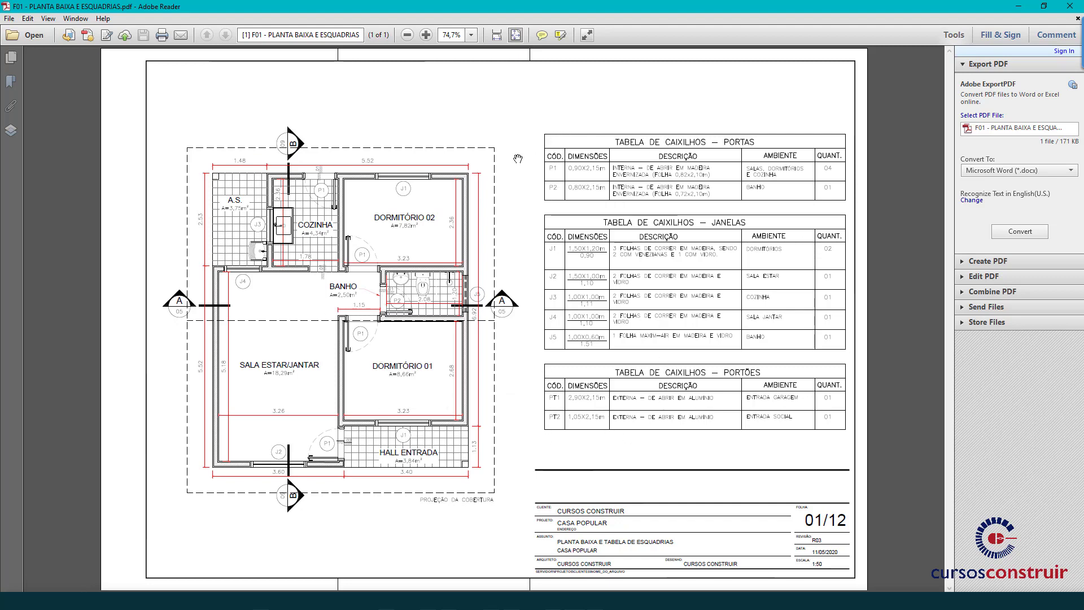
Look through the F02, F03 and F01 PDFs in turn, ending on the F02 wall drawing.
left_click(75, 18)
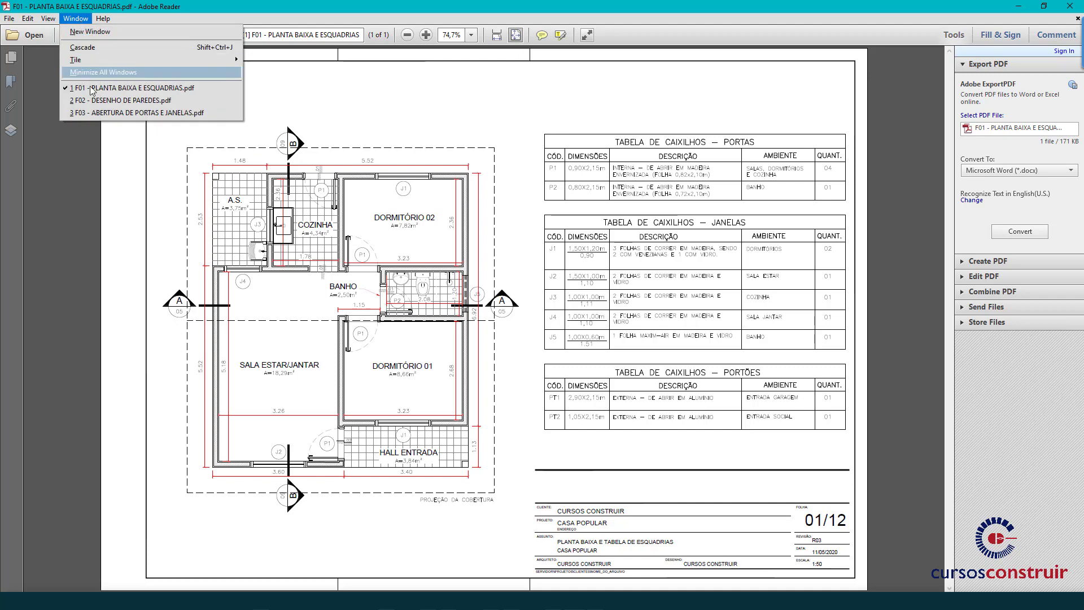
left_click(120, 101)
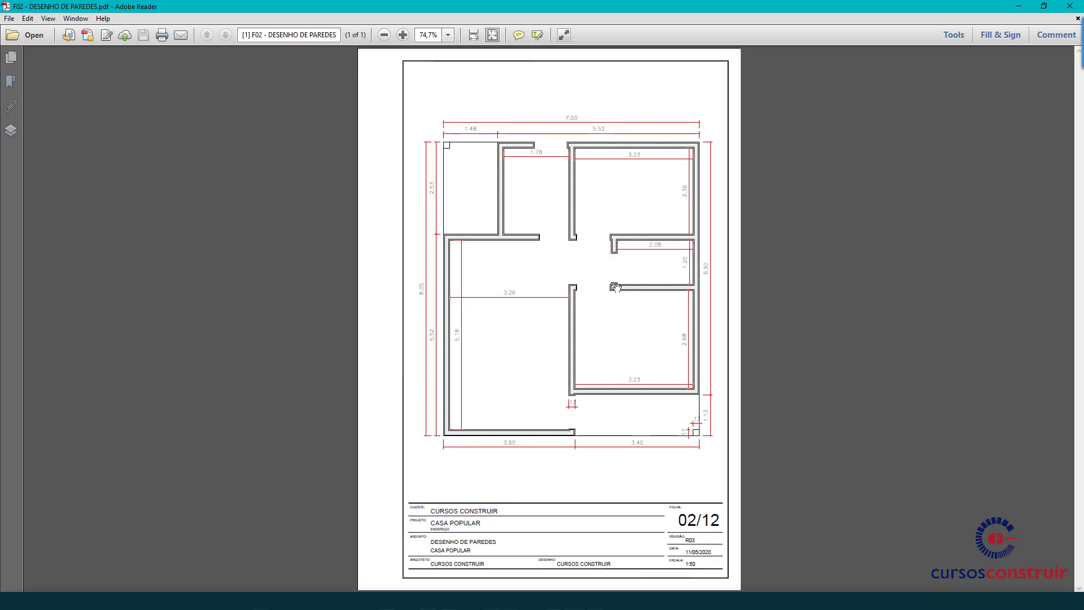
left_click(82, 22)
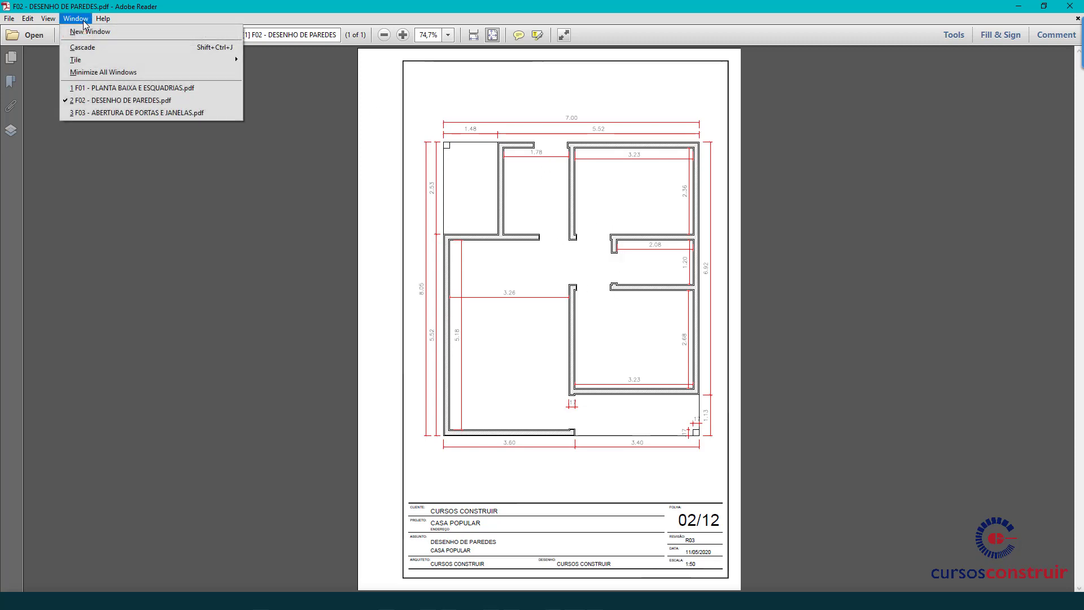
left_click(140, 114)
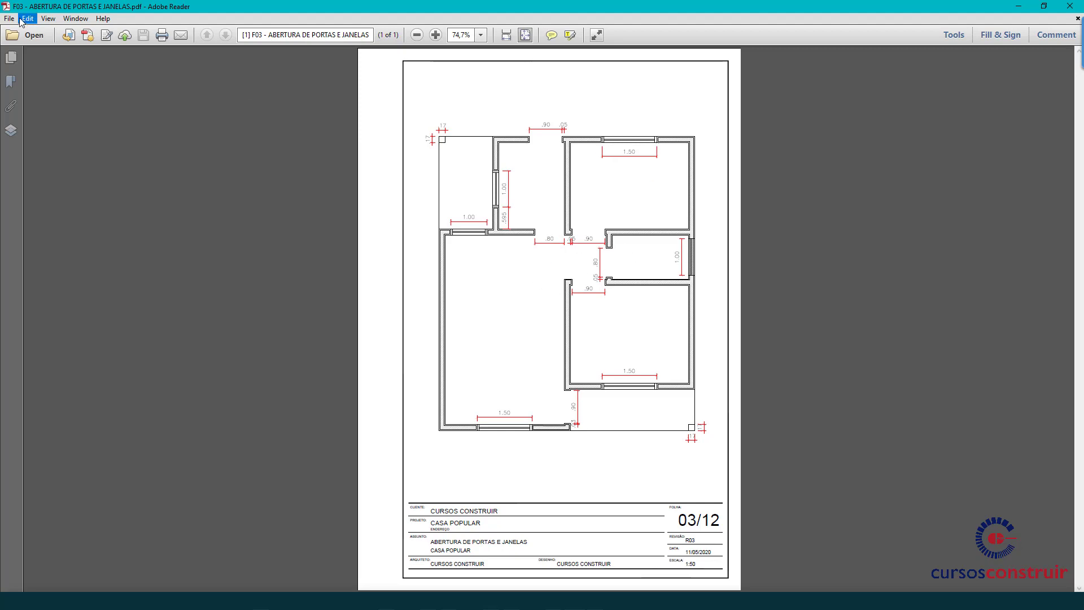
left_click(86, 18)
left_click(113, 91)
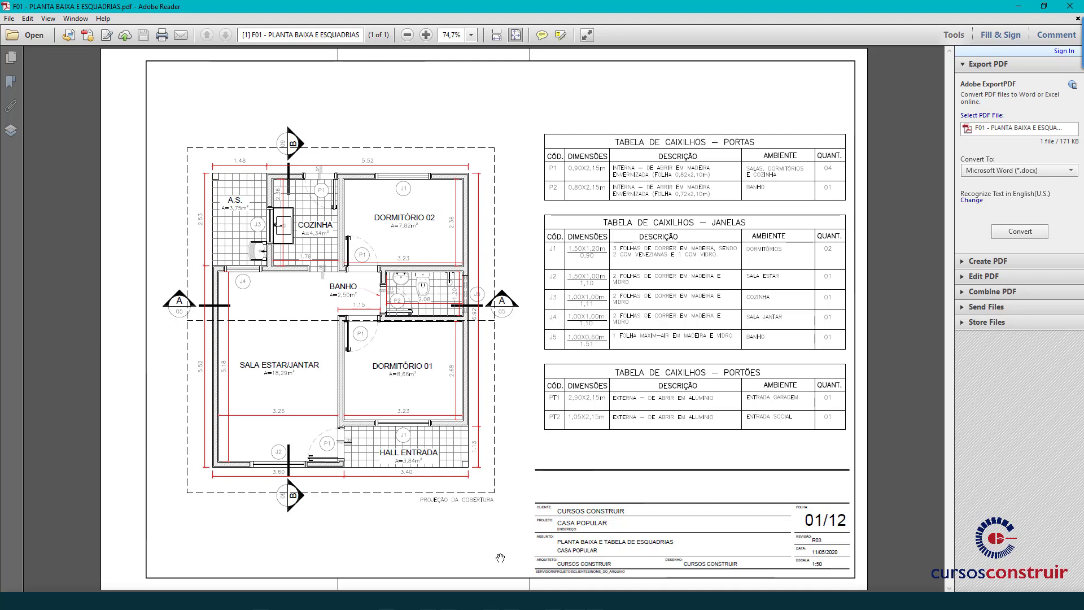
left_click(75, 19)
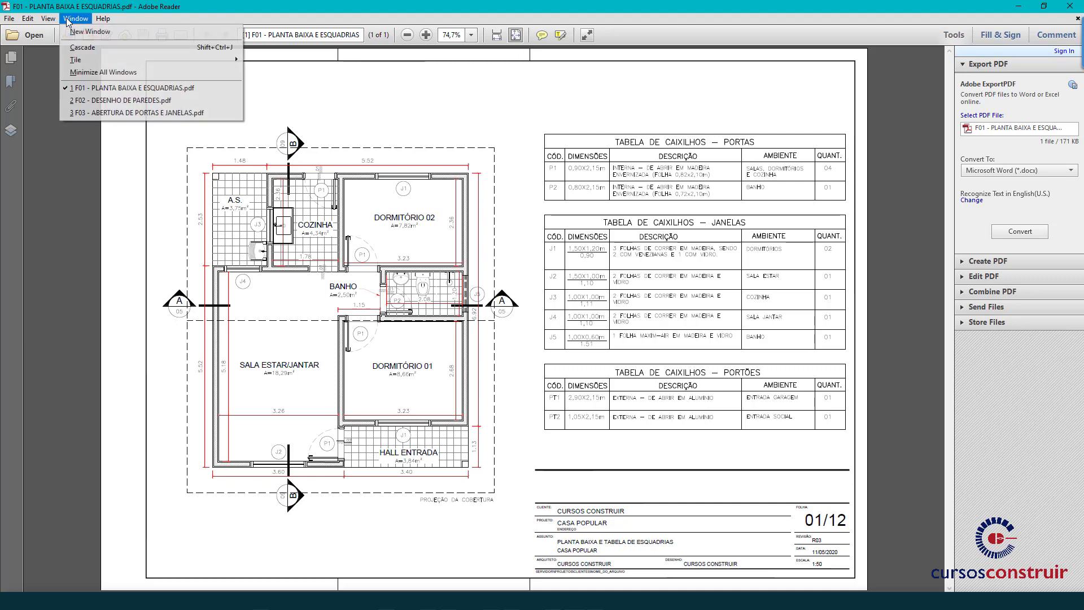
left_click(93, 101)
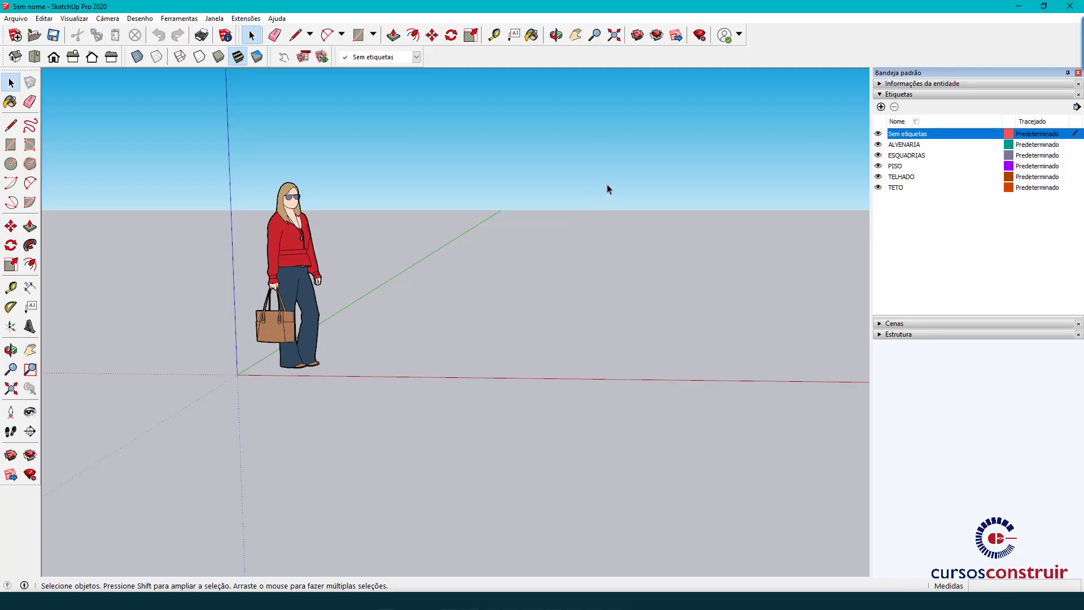
Make ALVENARIA the active tag in the Tags tray and delete the default woman figure.
left_click(919, 144)
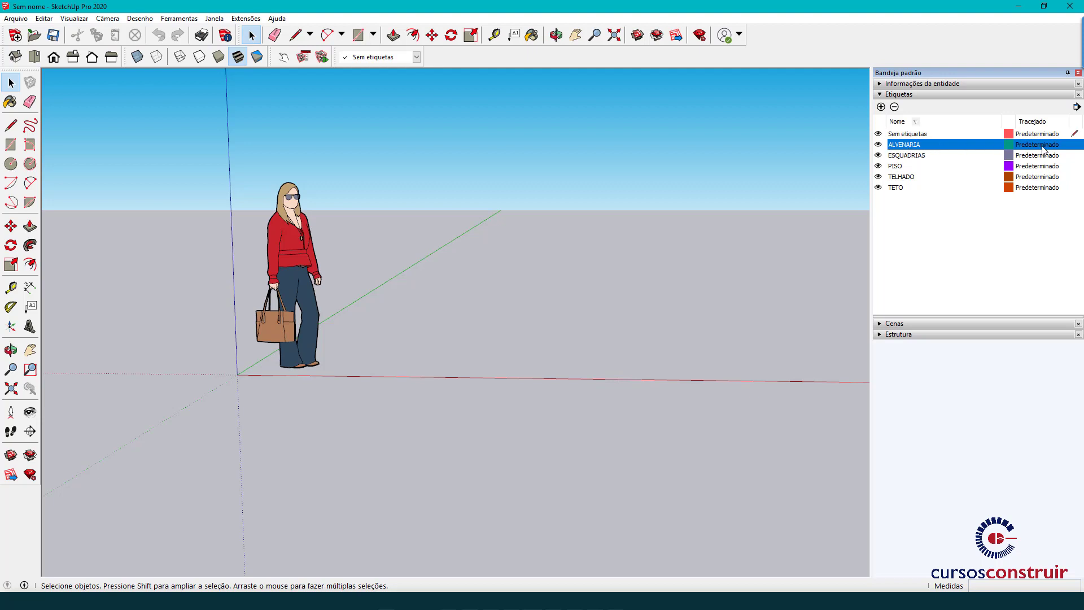
left_click(1075, 145)
left_click(1074, 157)
left_click(1074, 156)
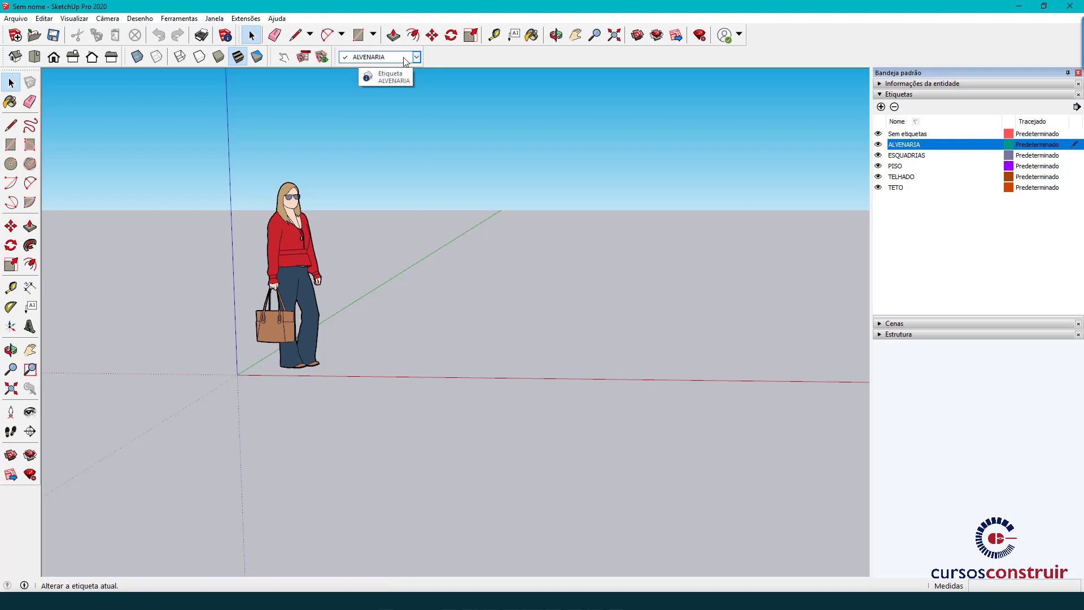
left_click(293, 243)
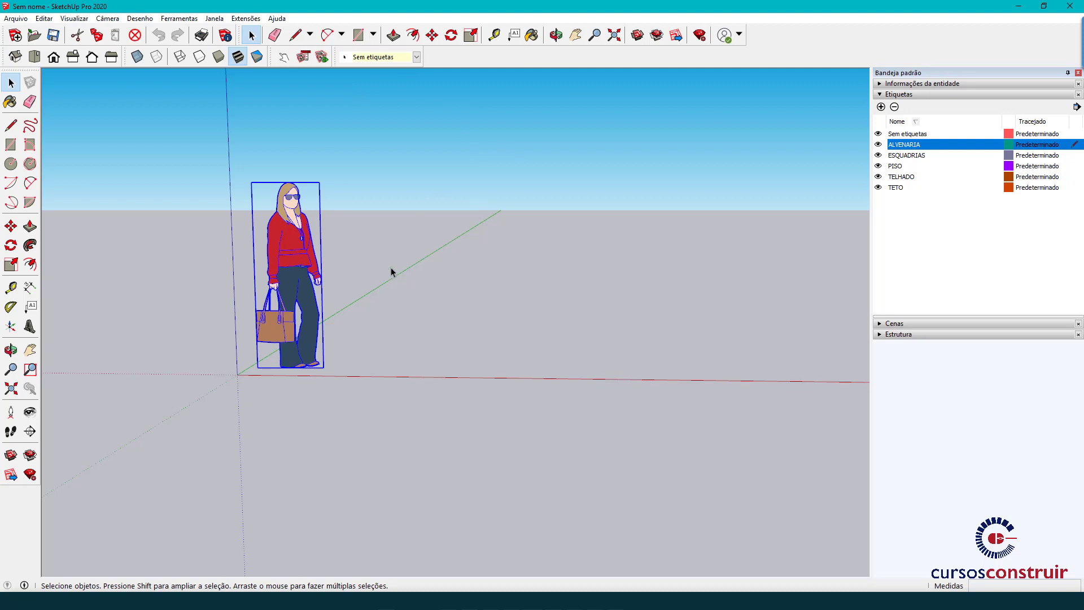
key("Delete")
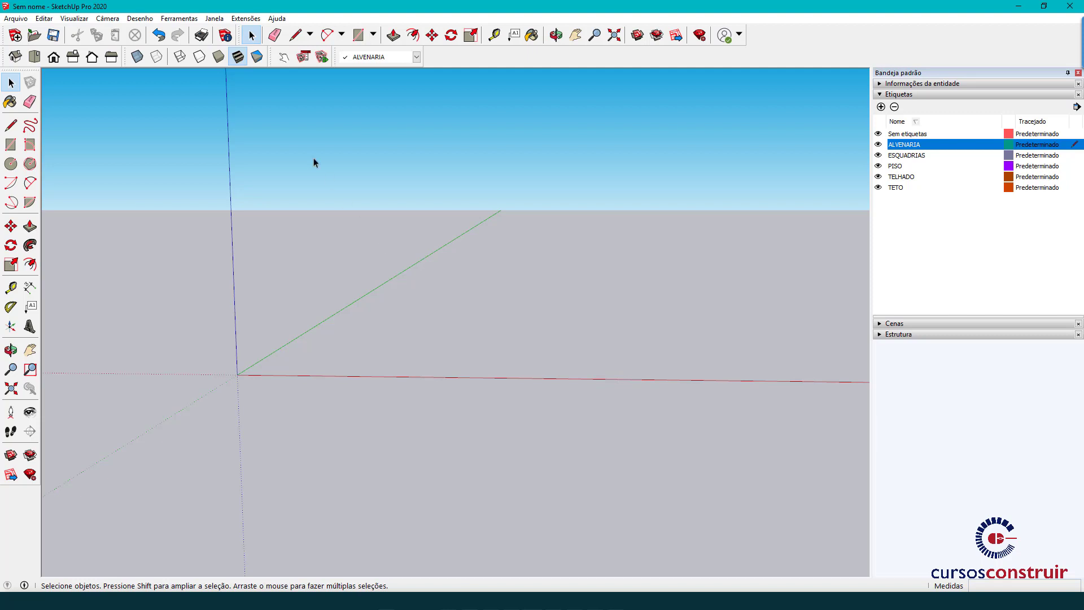
left_click(215, 19)
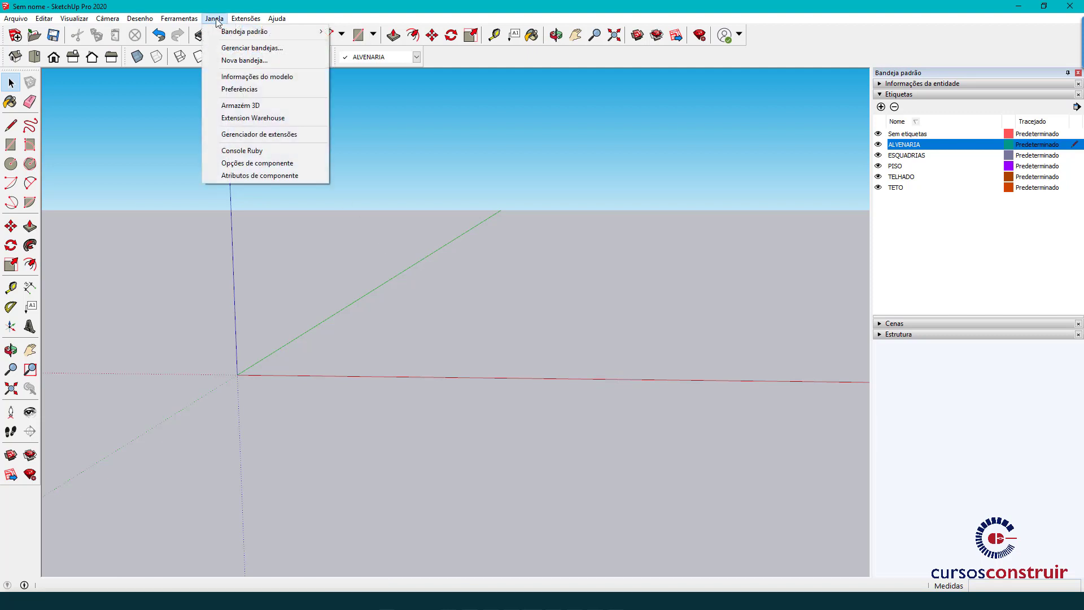
left_click(269, 77)
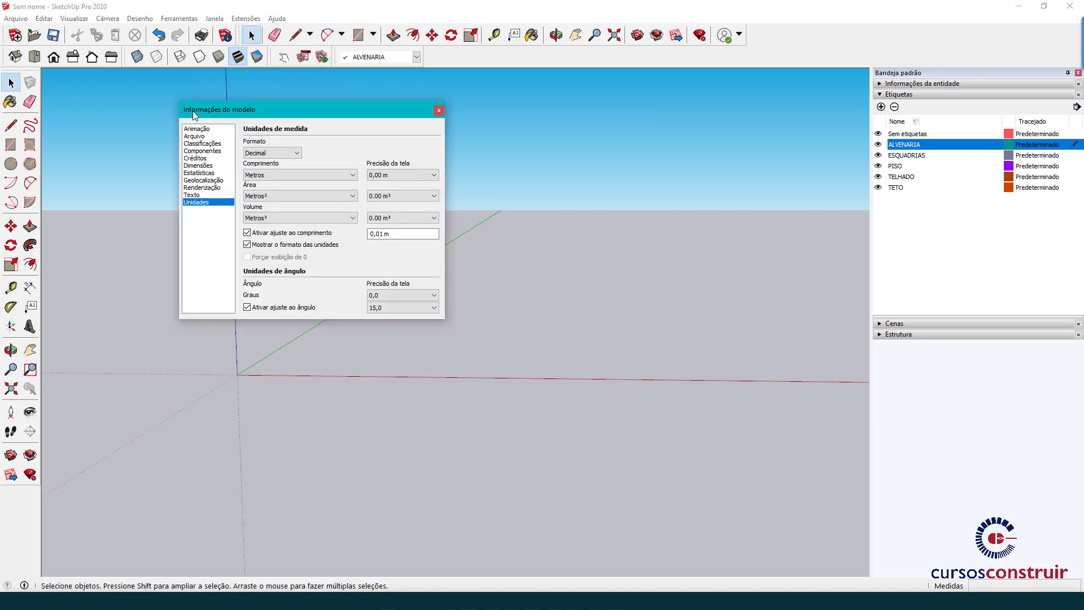
left_click(439, 111)
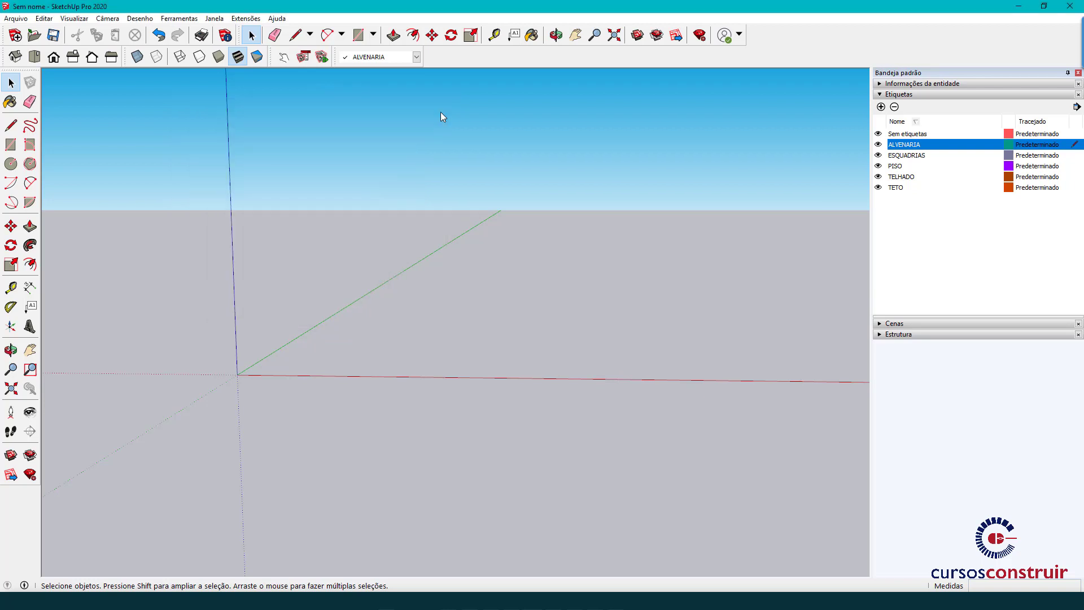
left_click(225, 36)
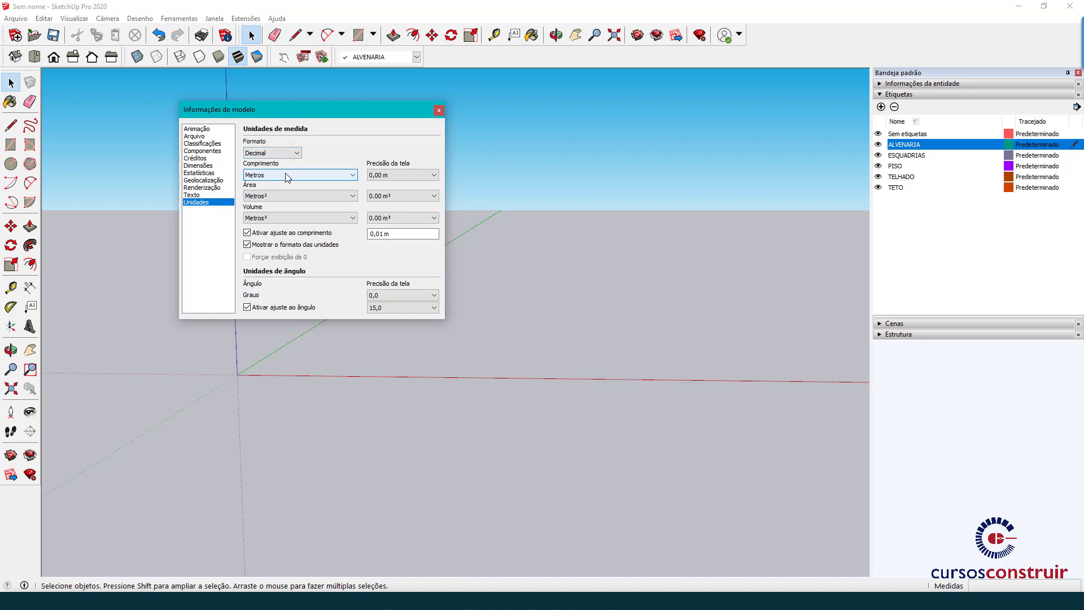
left_click(410, 175)
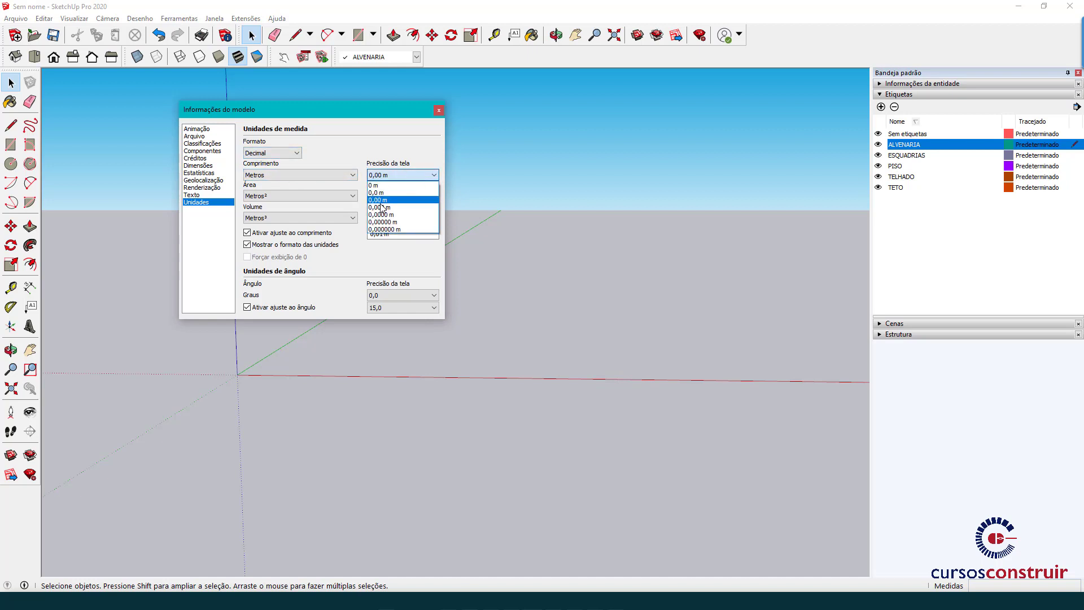
left_click(402, 175)
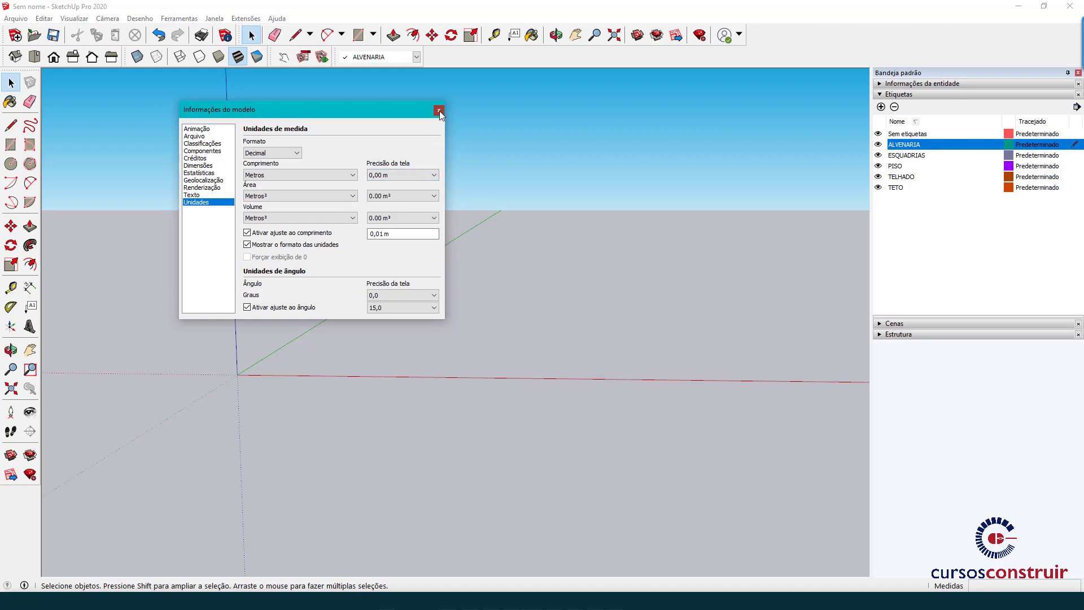
left_click(439, 111)
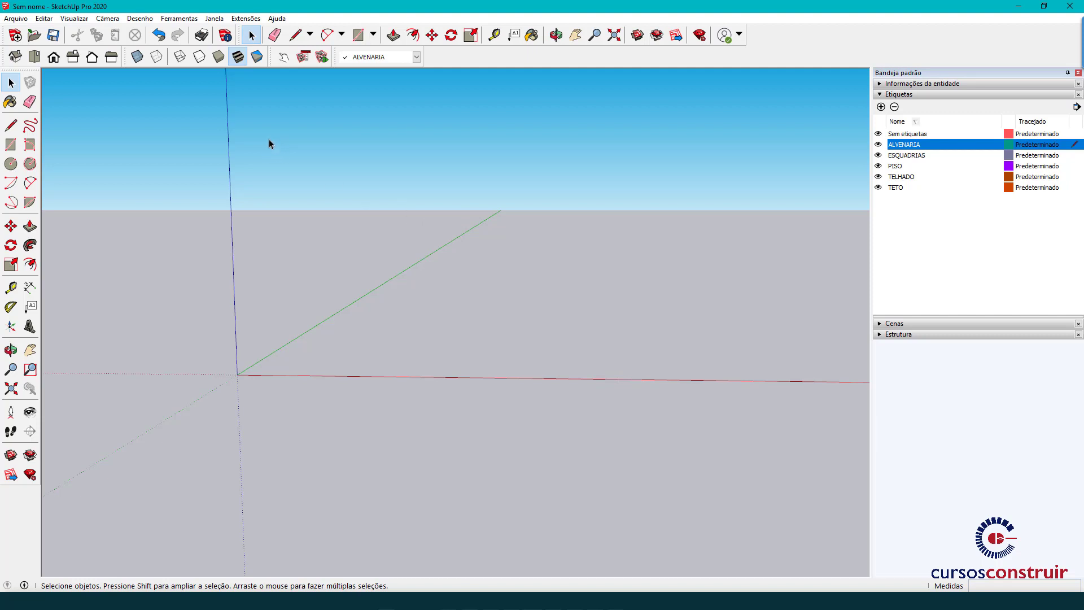
View the ground from Top in parallel projection, zoom in slightly, then bring up the F02 wall PDF.
left_click(34, 57)
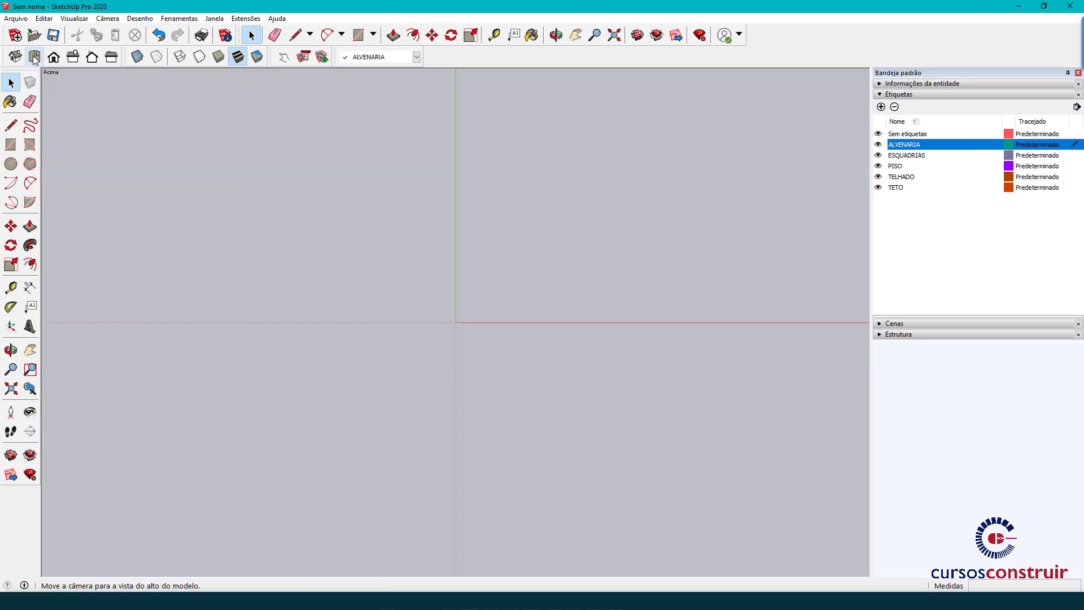
middle_click_drag(462, 233, 519, 222)
mouse_move(507, 215)
middle_mouse_down()
mouse_move(377, 249)
mouse_move(346, 297)
mouse_move(257, 300)
mouse_move(262, 278)
middle_mouse_up()
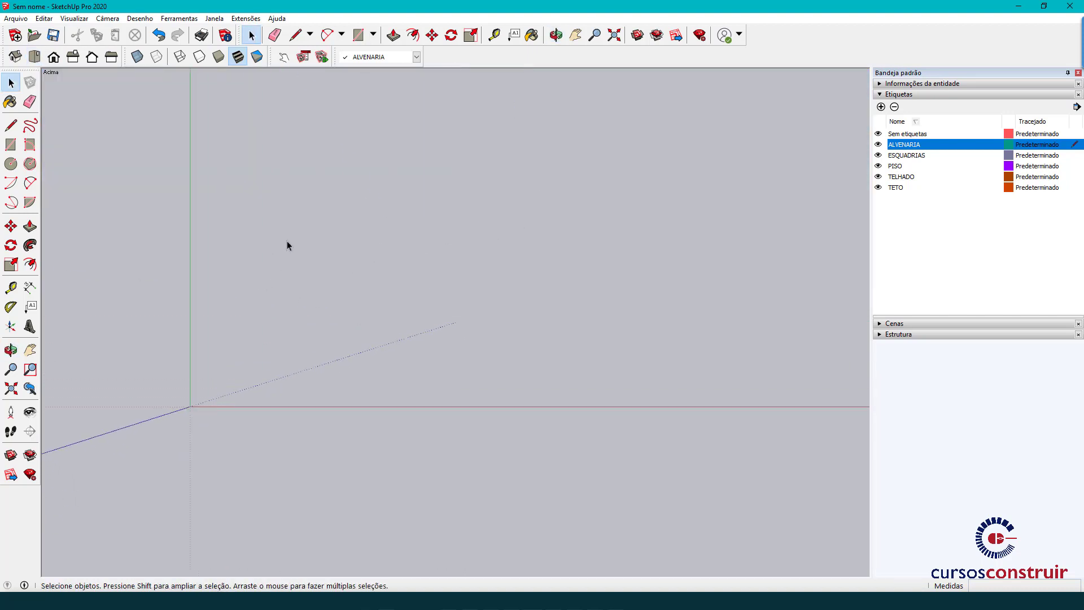
left_click(108, 18)
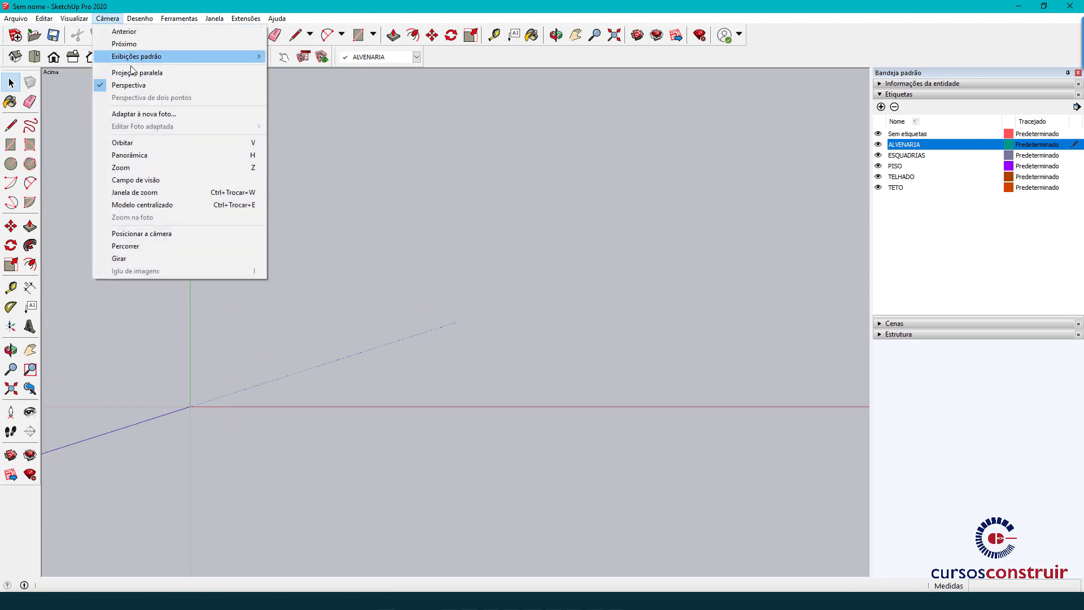
left_click(165, 73)
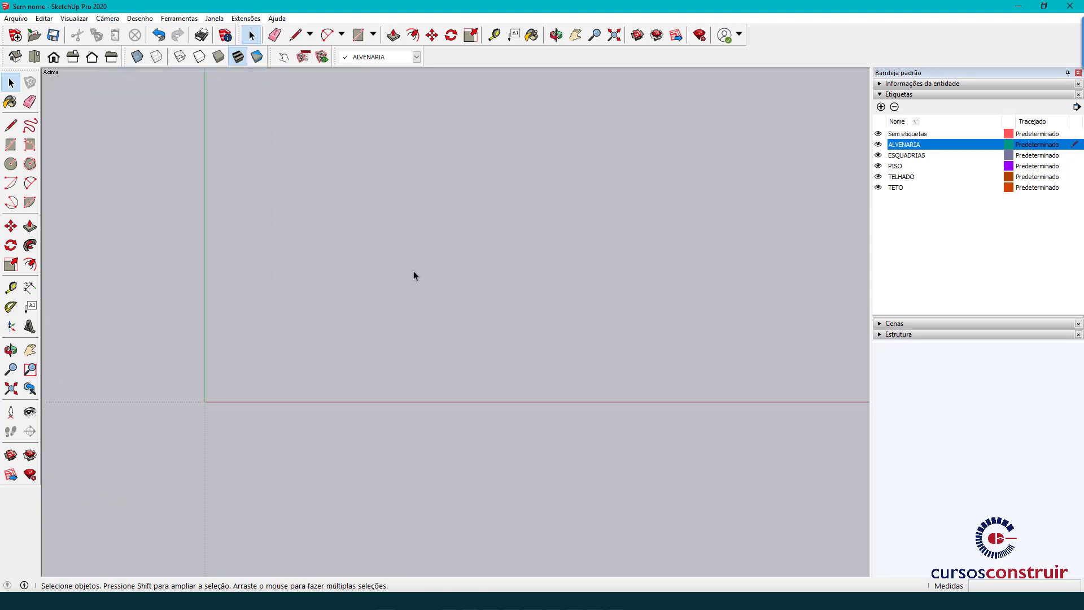
scroll(266, 358, "up", 1)
scroll(276, 368, "up", 1)
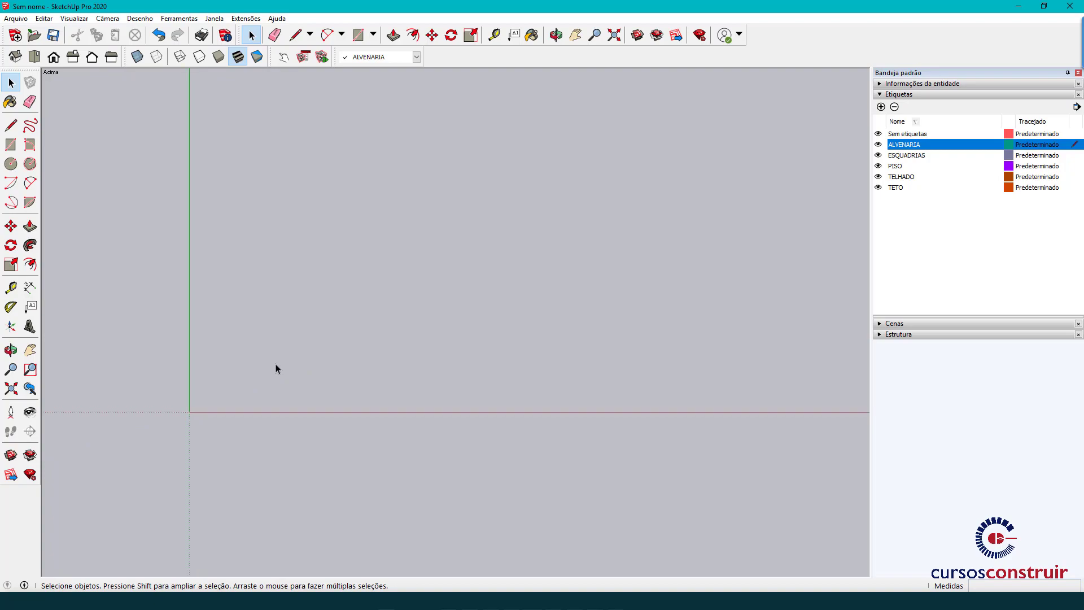
key("alt+Tab")
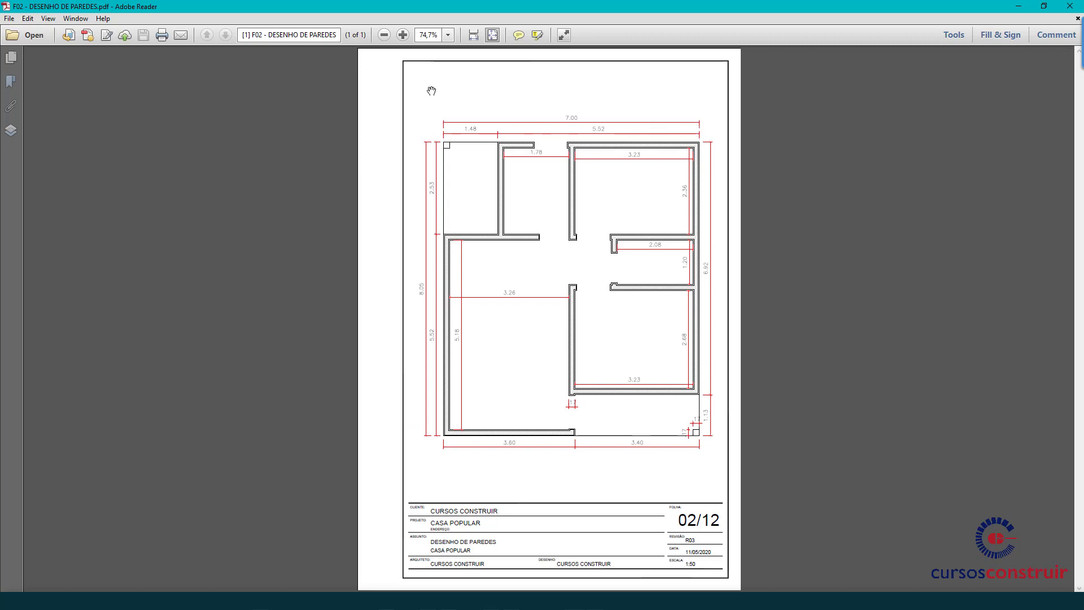
Fit the F02 page to the window width and scroll down to read the 7.00 m width.
left_click(473, 35)
scroll(587, 244, "down", 5)
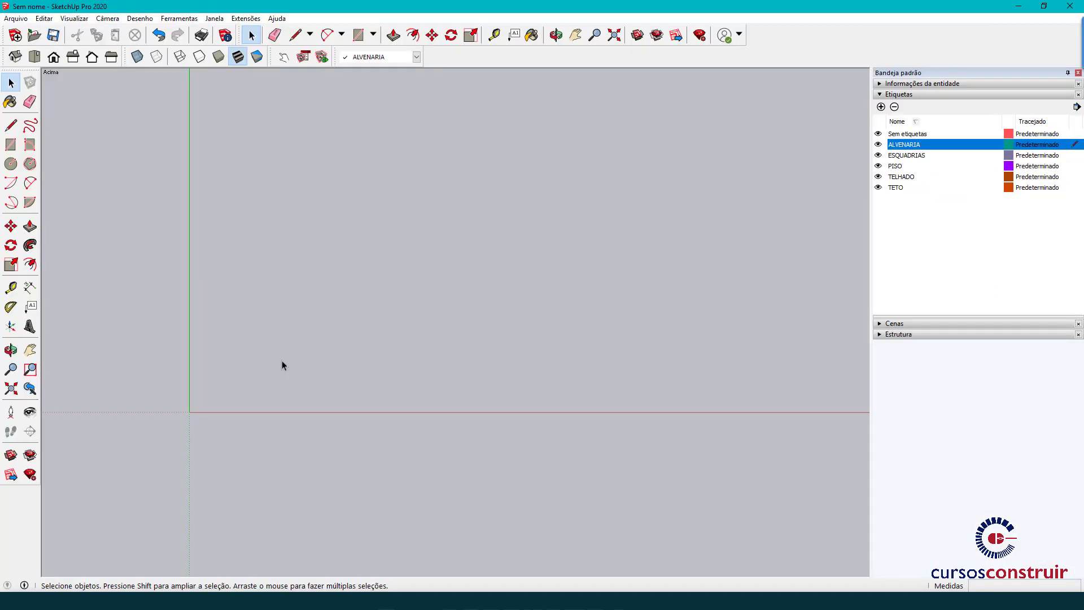
Draw lines from the origin, 8.05 m along green and 7 m along red, closing the rectangle into a face.
left_click(12, 126)
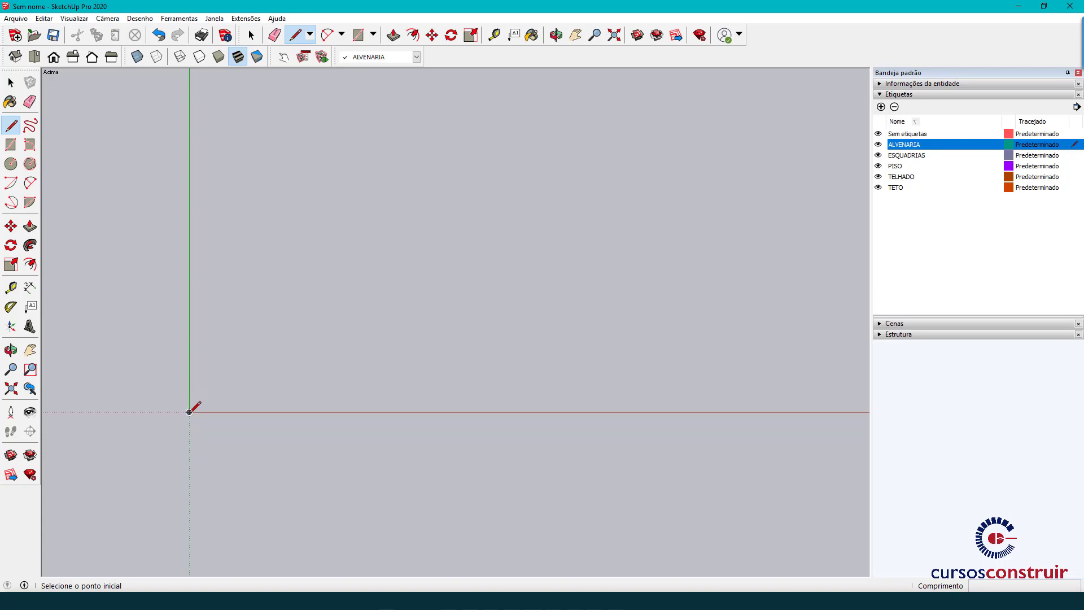
left_click(190, 411)
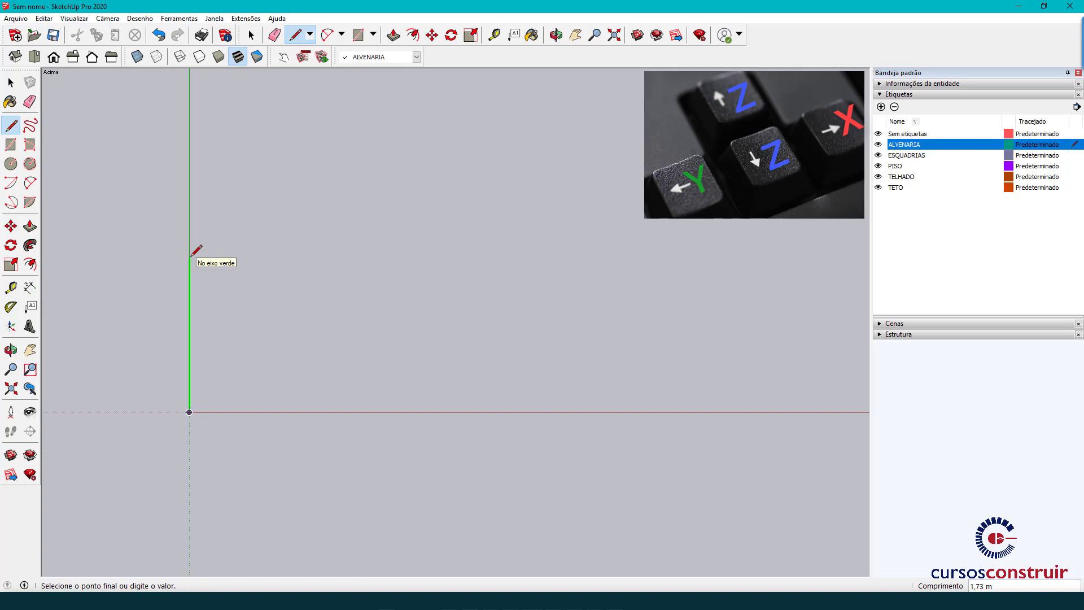
type("8,05")
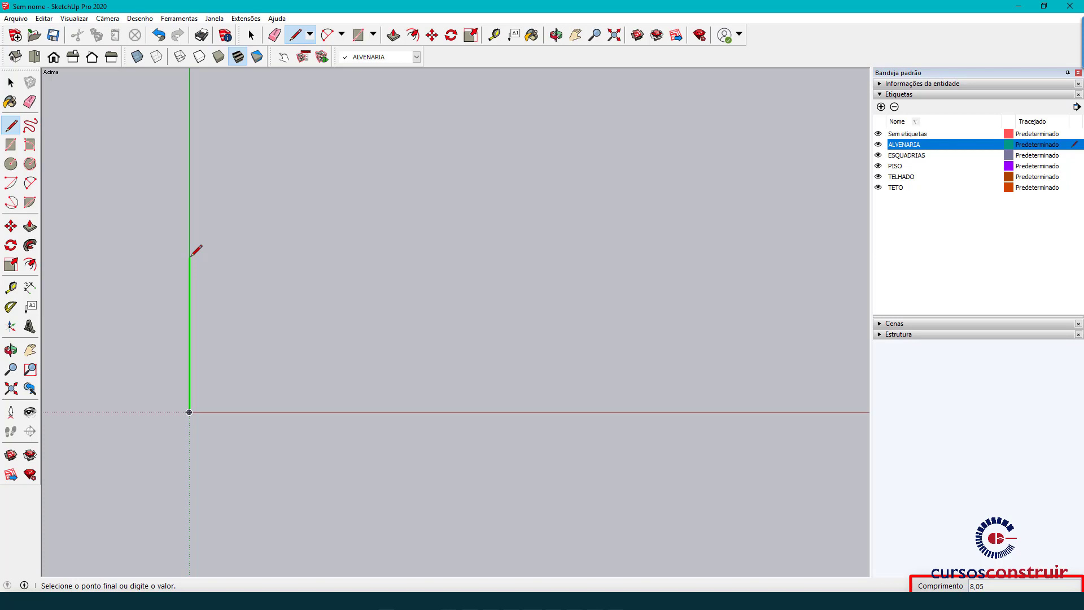
left_click(190, 257)
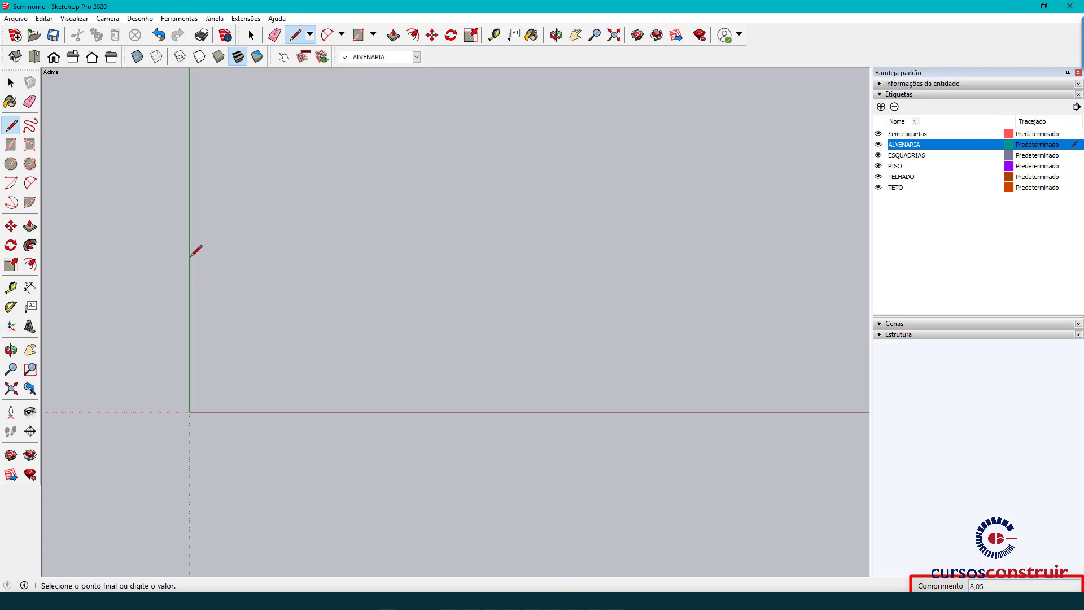
scroll(258, 230, "down", 2)
scroll(303, 232, "down", 3)
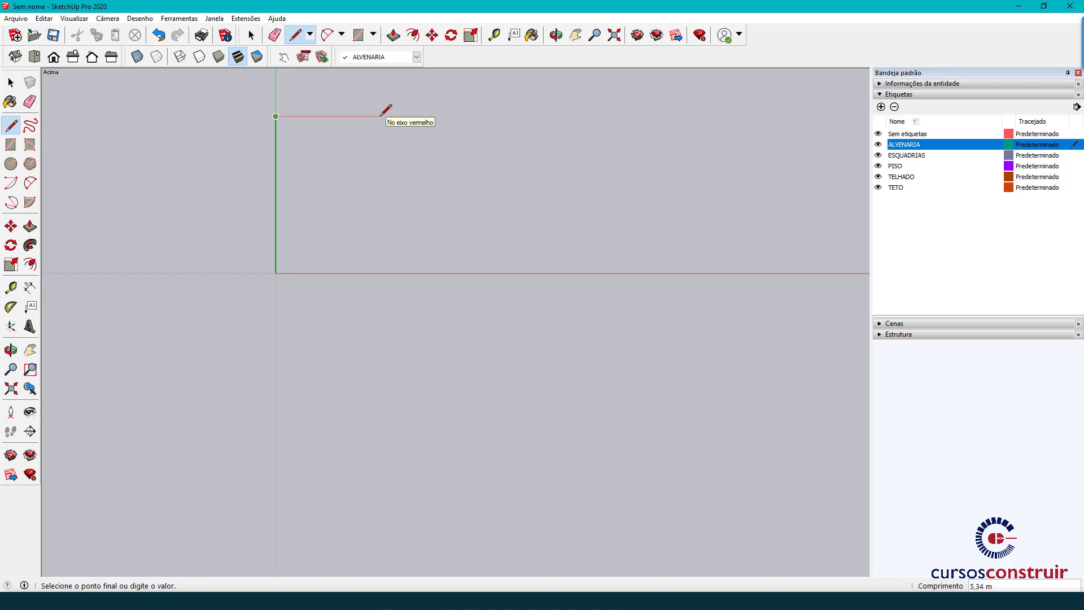
type("7")
key("Return")
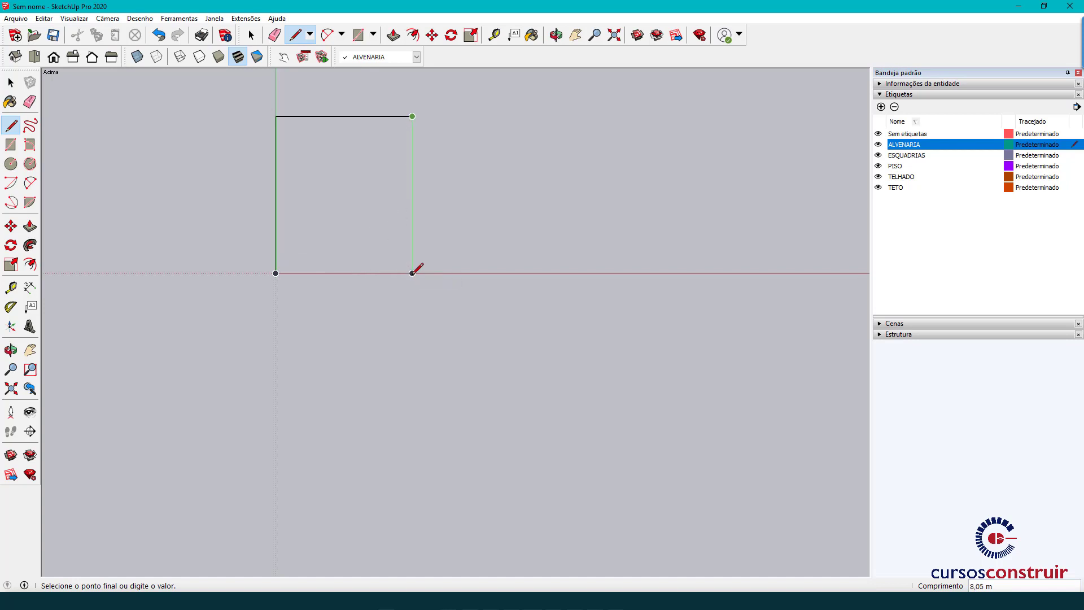
left_click(412, 273)
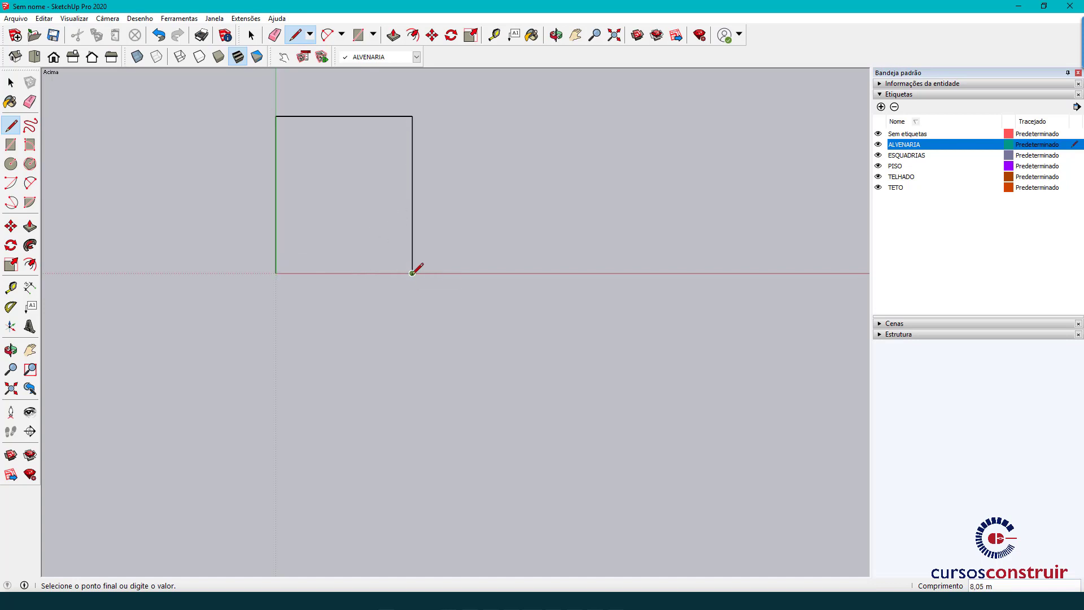
left_click(275, 274)
key("space")
mouse_move(387, 287)
middle_mouse_down()
mouse_move(387, 399)
mouse_move(341, 162)
mouse_move(513, 258)
mouse_move(196, 225)
mouse_move(431, 271)
mouse_move(375, 203)
mouse_move(425, 187)
middle_mouse_up()
Switch to Top view and double-click the rectangle to select its face with all edges.
scroll(427, 189, "up", 3)
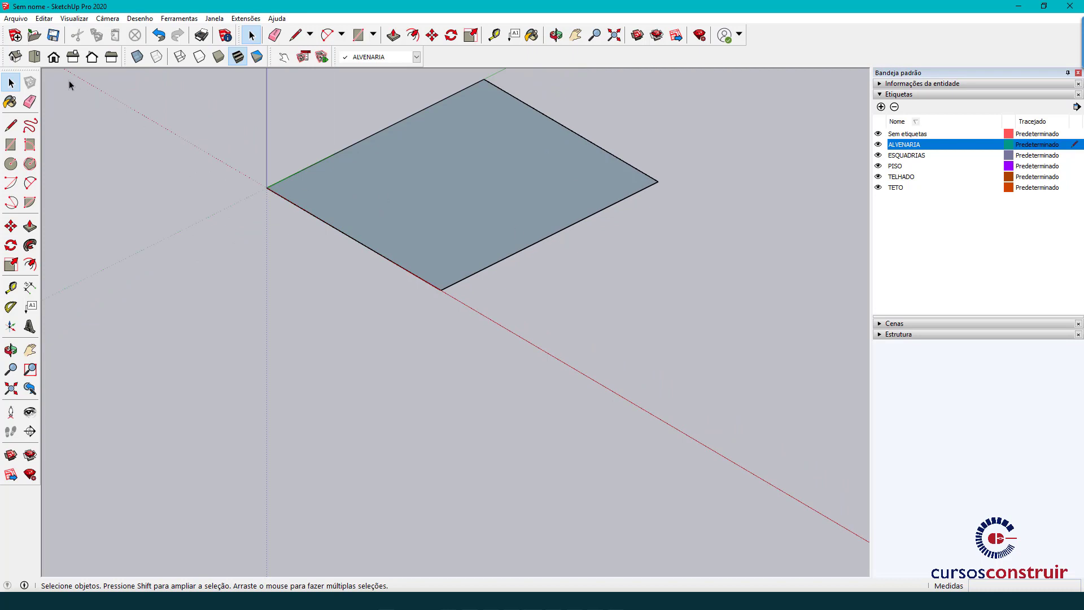
left_click(34, 56)
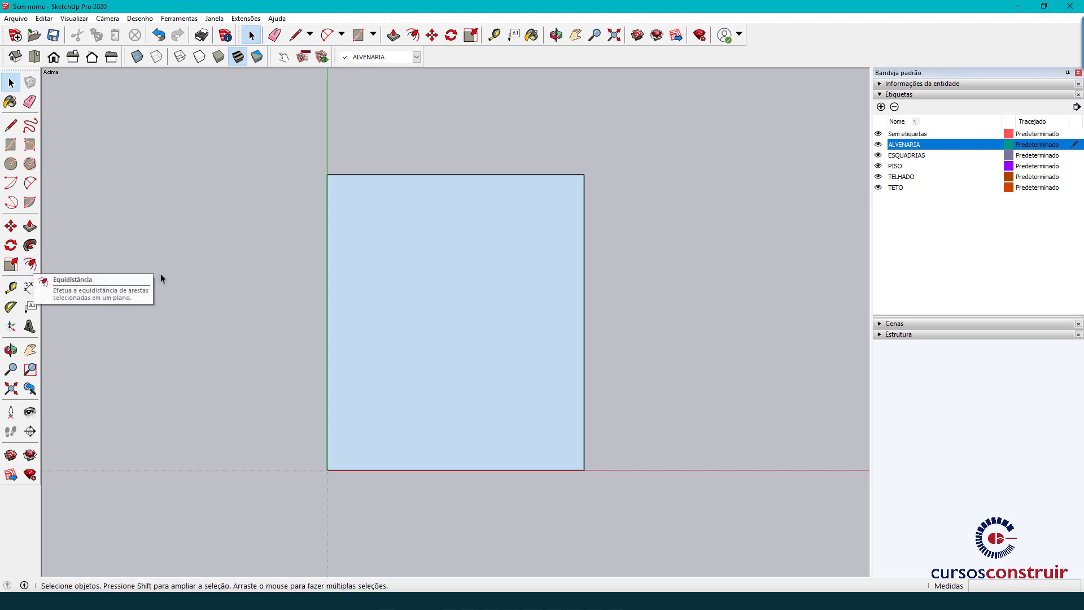
left_click(327, 266)
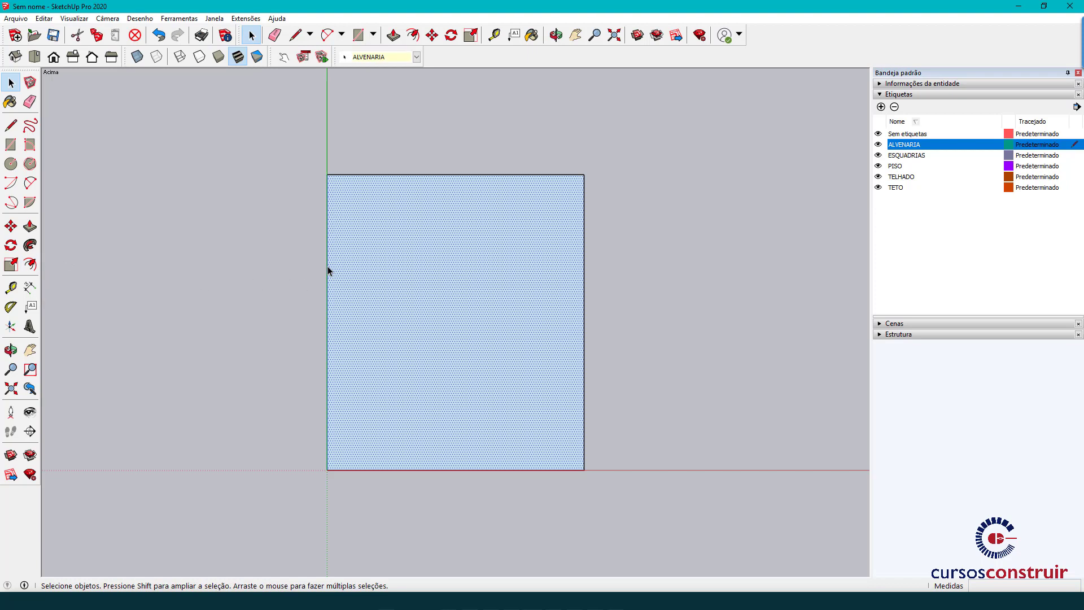
double_click(327, 266)
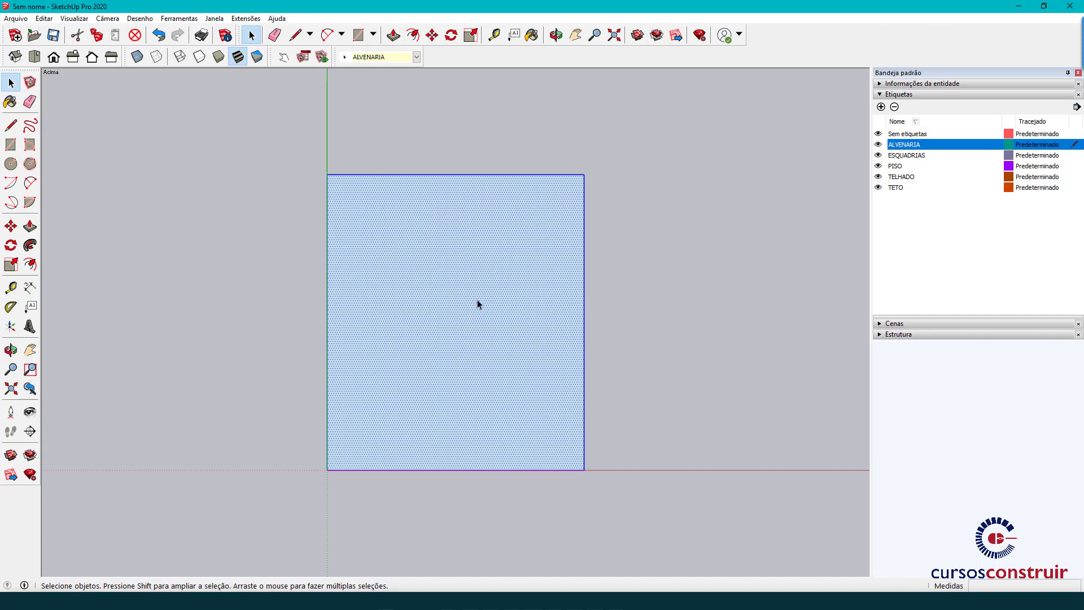
Offset the rectangle 0.17 m inward, undoing the first attempt and redoing it from the top edge.
left_click(30, 264)
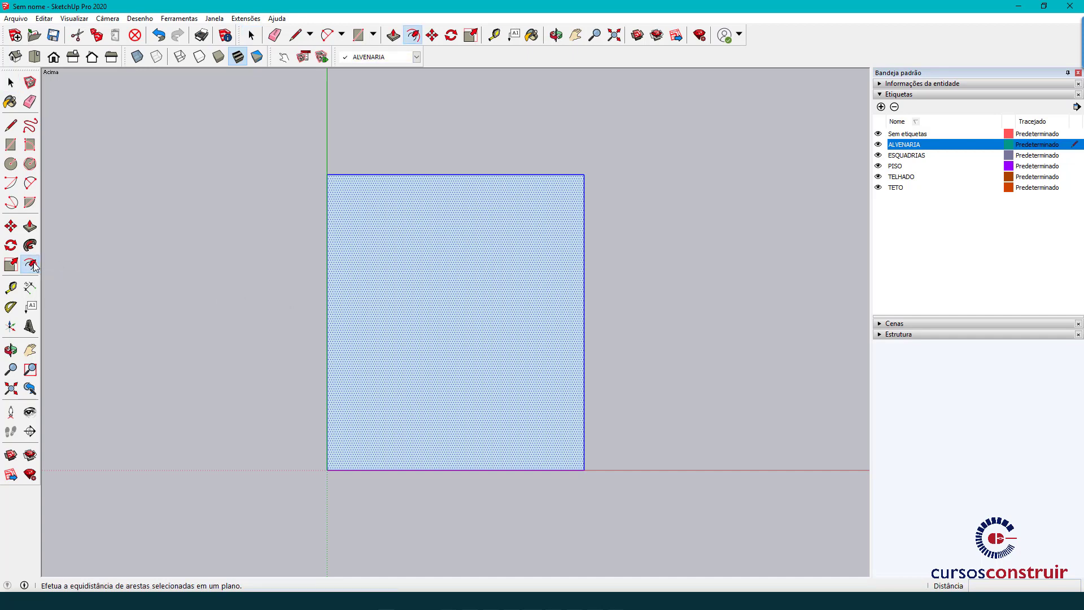
left_click(332, 324)
type("17")
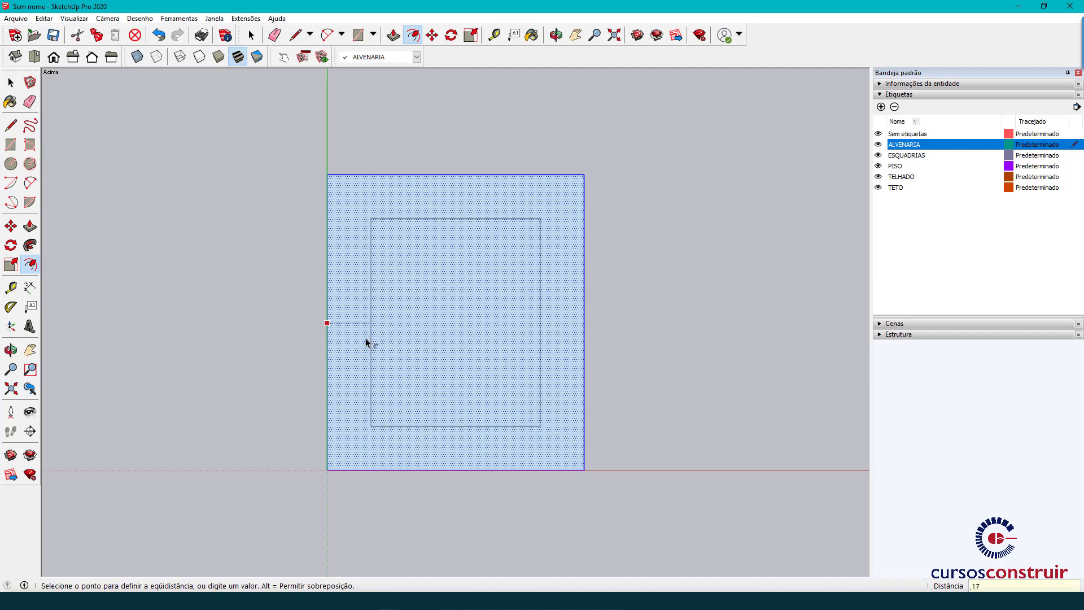
key("Return")
key("space")
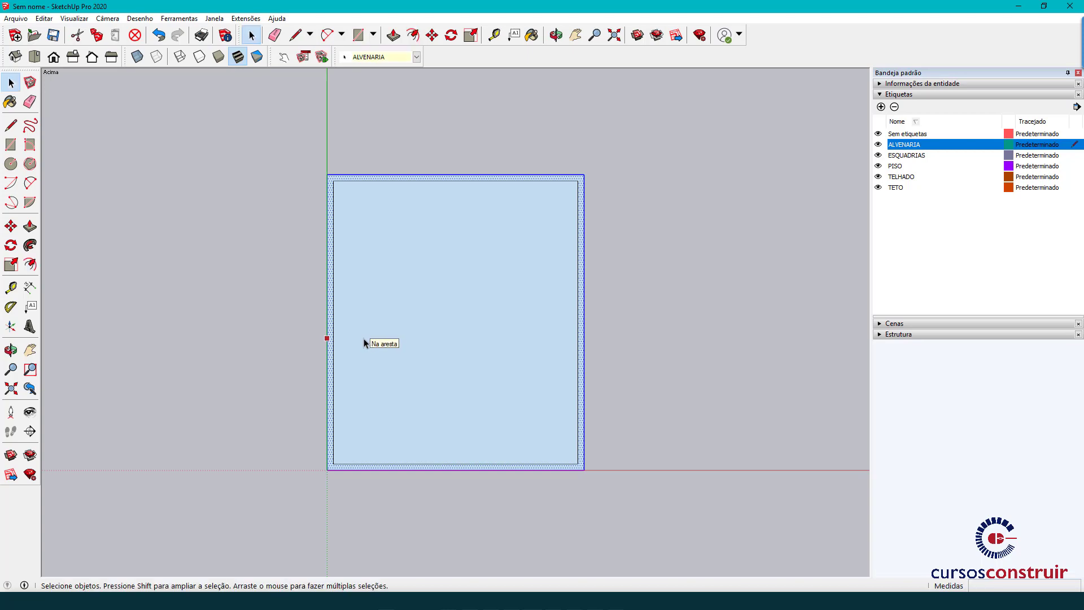
key("ctrl+z")
left_click(30, 264)
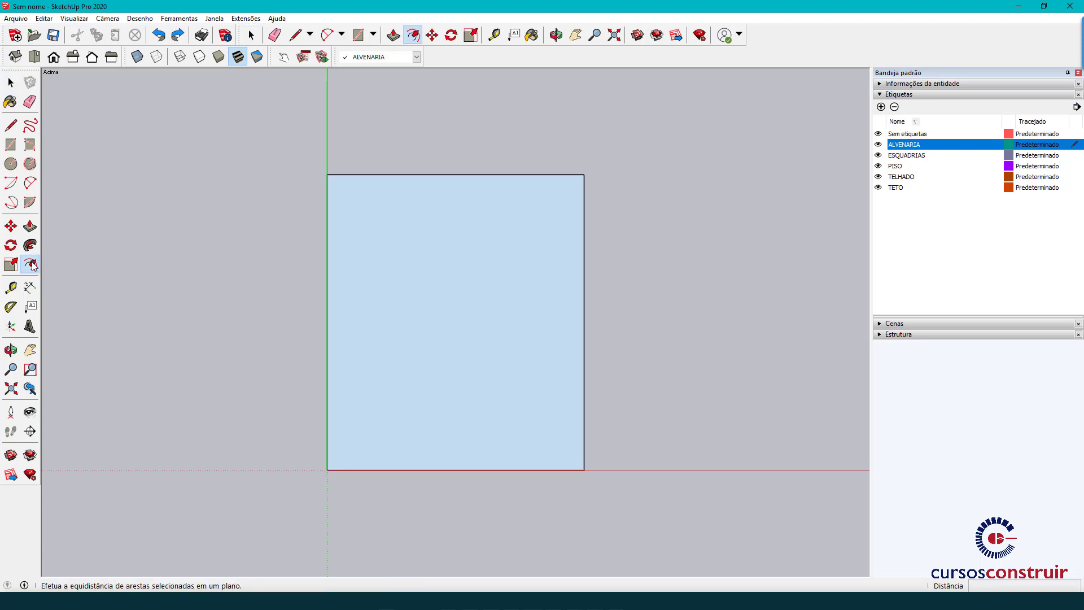
left_click(395, 187)
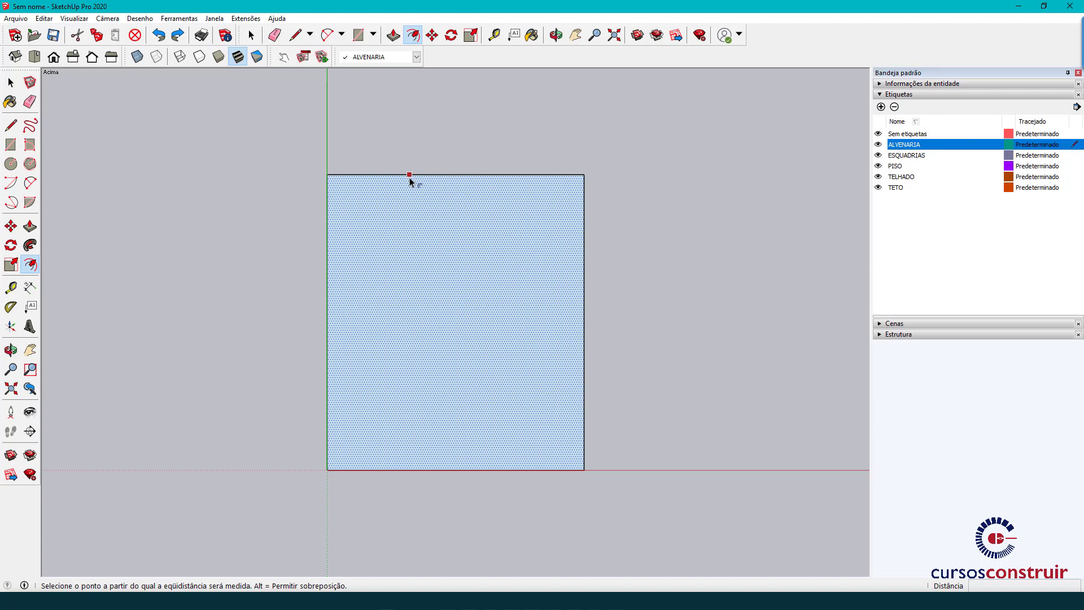
left_click(410, 175)
type(".17")
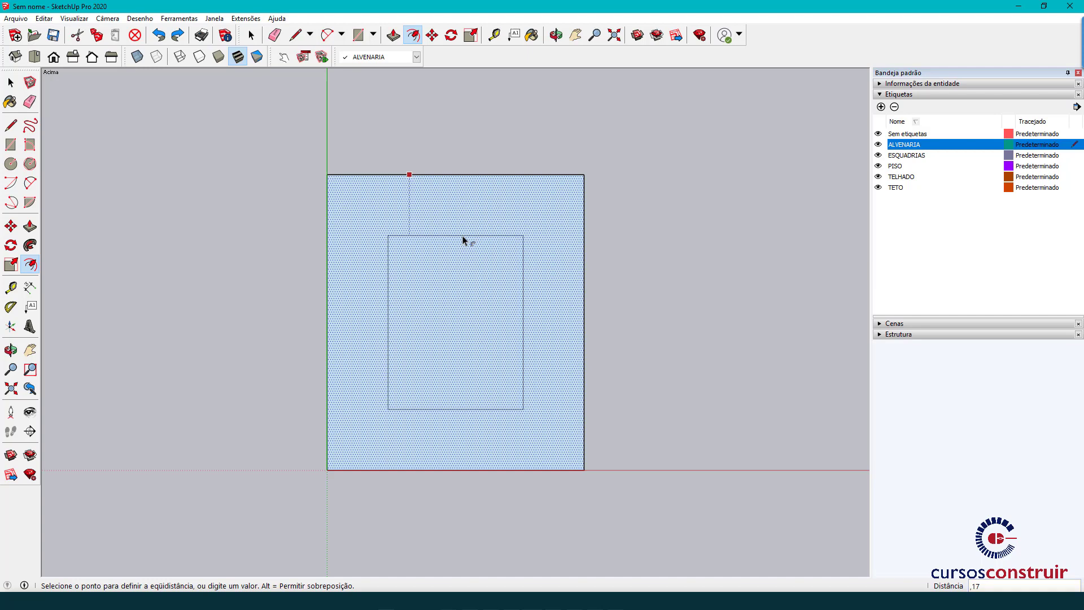
key("Return")
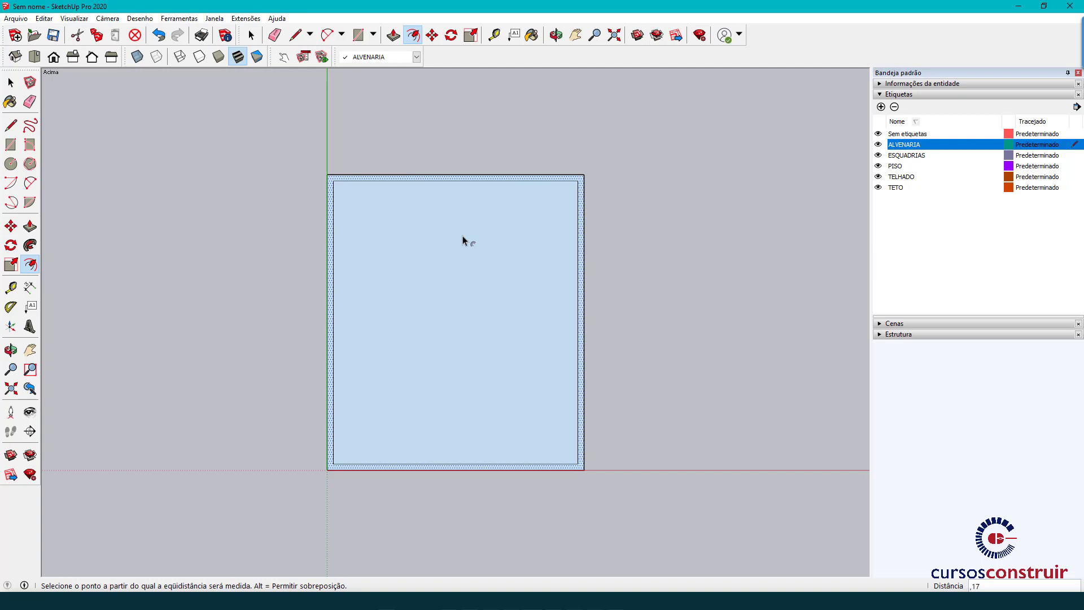
key("space")
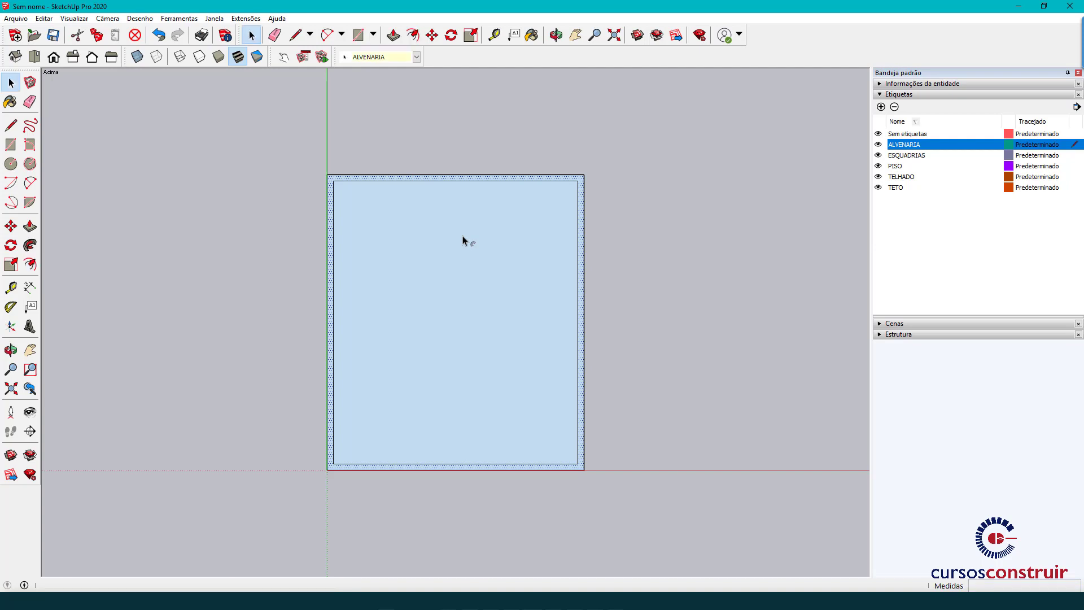
Check the wall PDF, then window-select the face with both the outer and 0.17 m inner outlines.
left_click(478, 507)
scroll(395, 452, "up", 3)
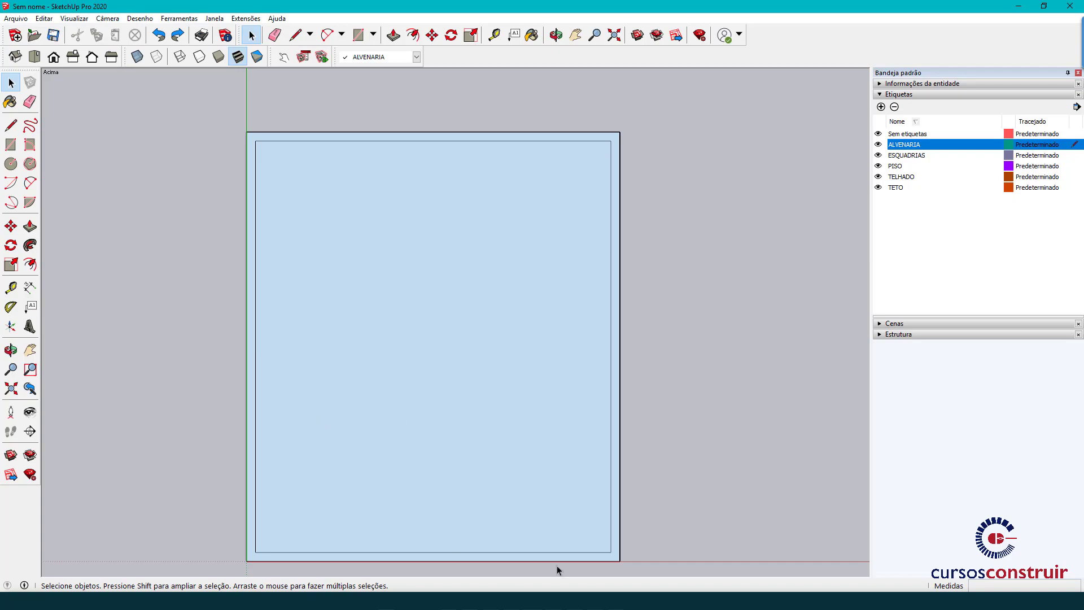
key("alt+Tab")
scroll(387, 300, "down", 1)
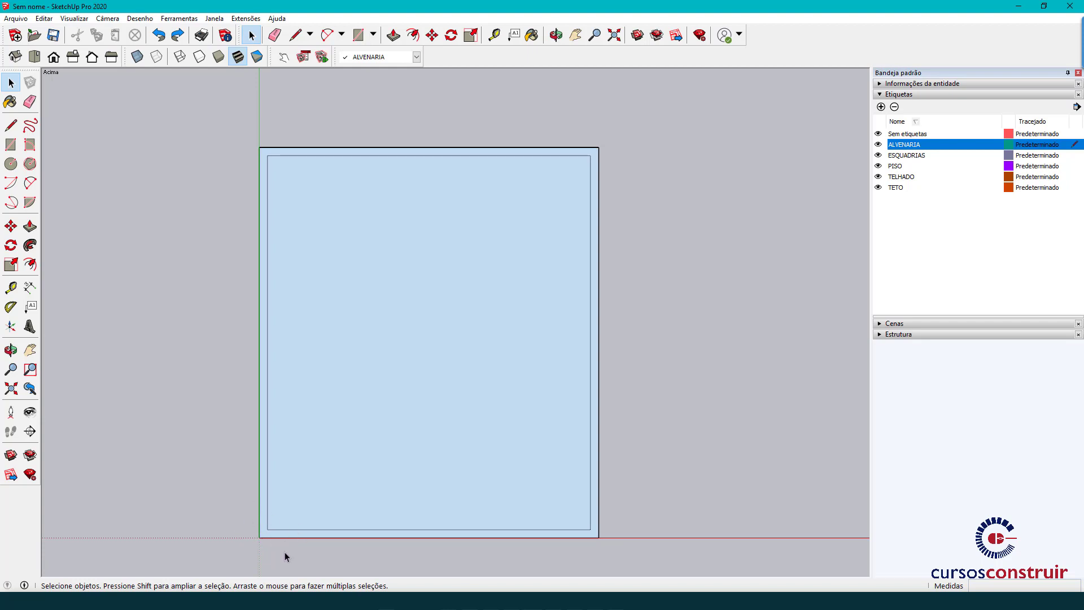
left_click(318, 536)
left_click(269, 241)
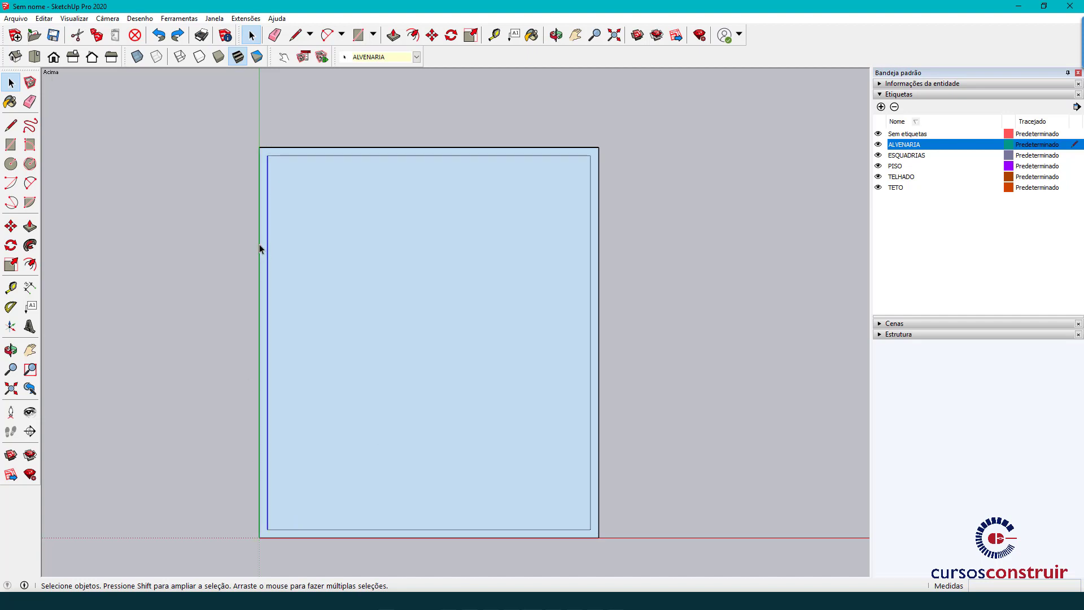
left_click(259, 244)
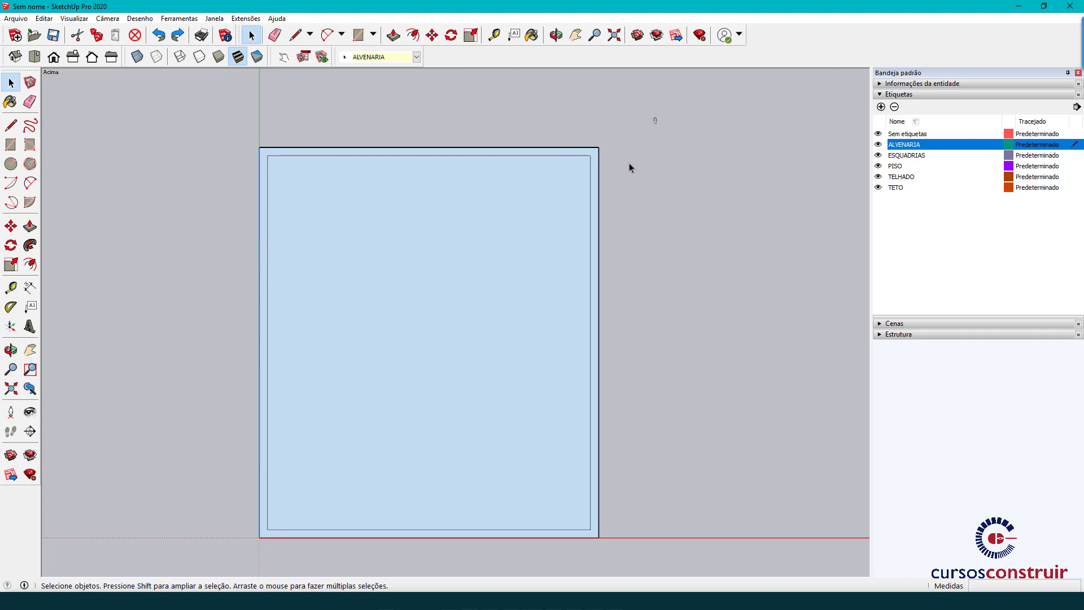
left_click_drag(353, 429, 218, 557)
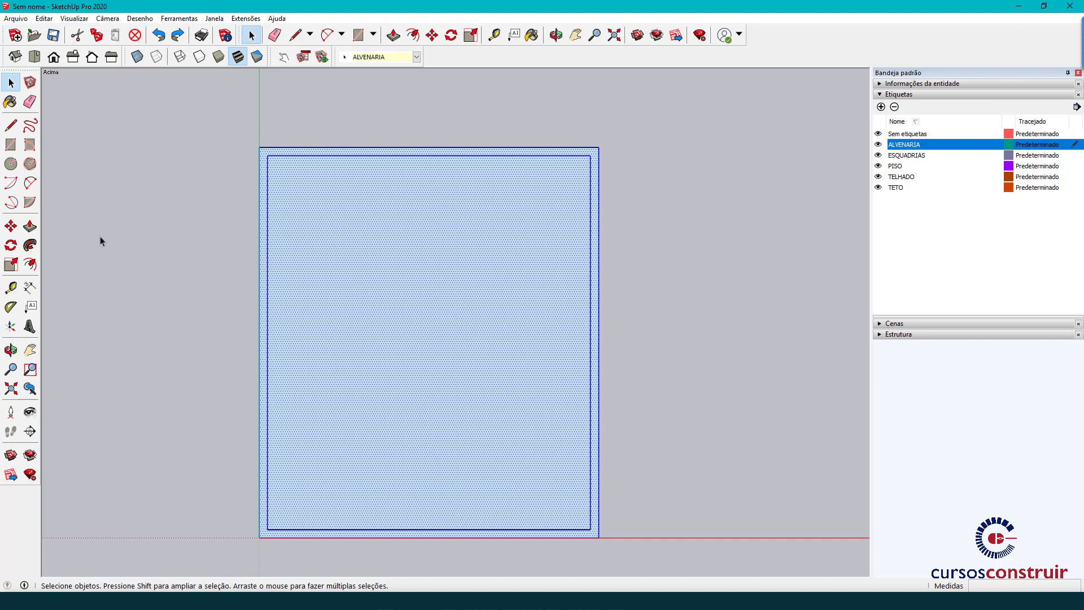
Move the selected wall rectangle 0,70 m up and to the right.
left_click(12, 227)
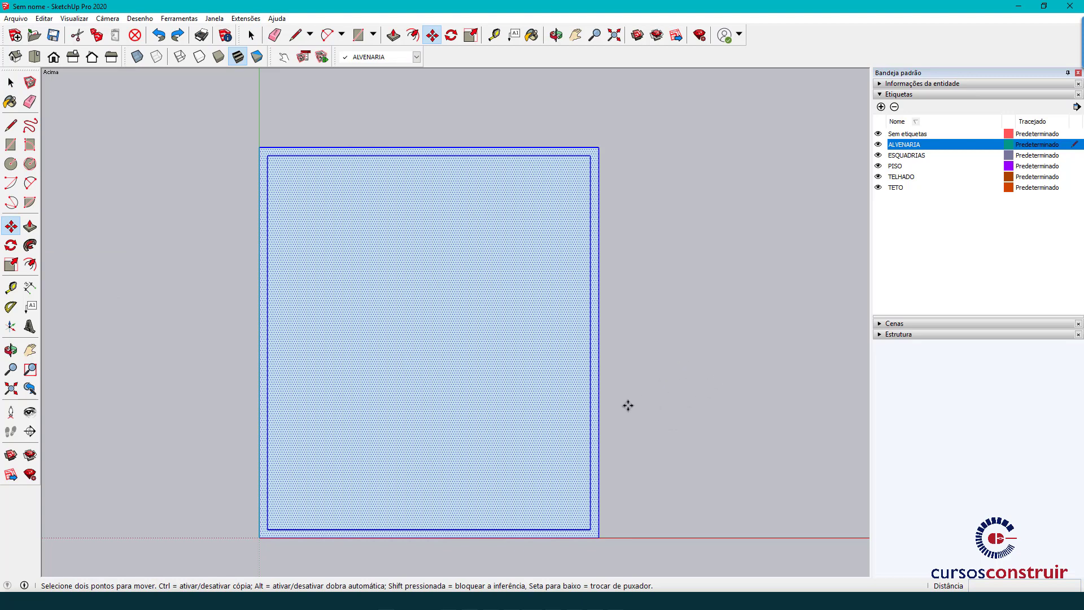
left_click(628, 405)
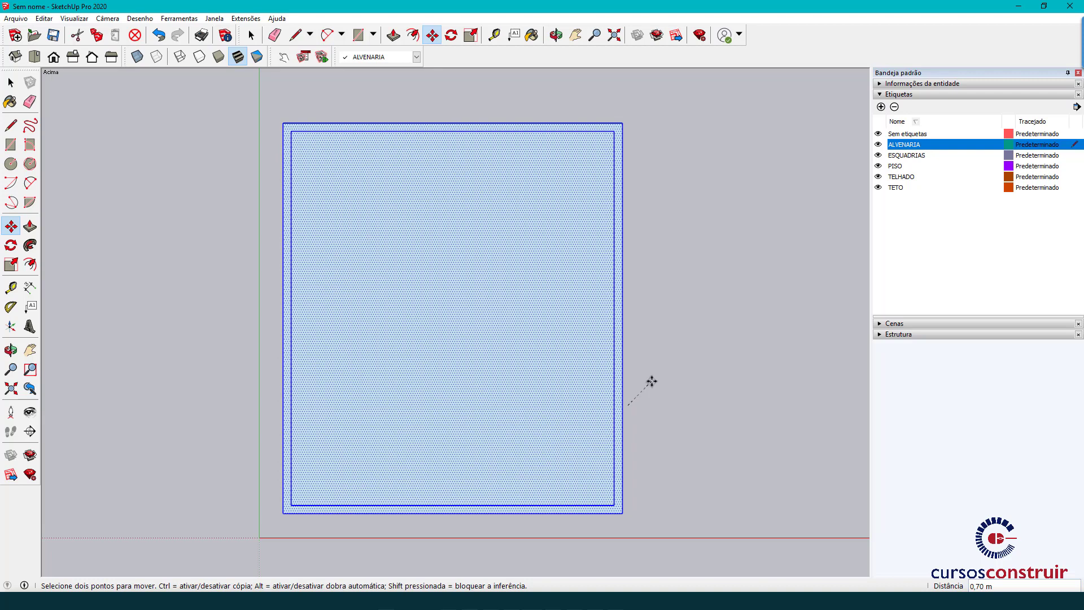
left_click(651, 382)
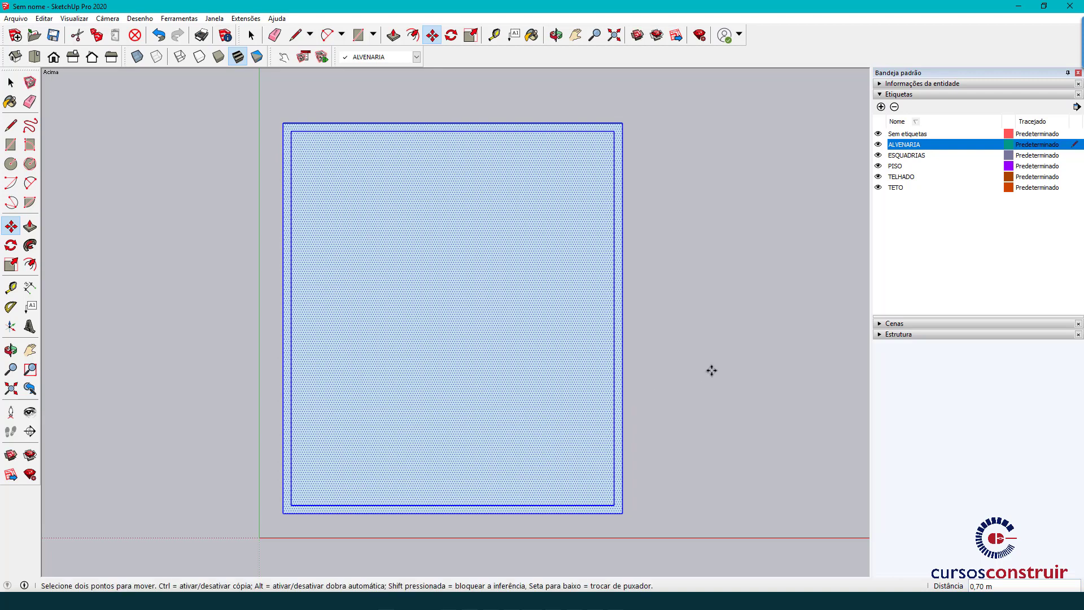
key("space")
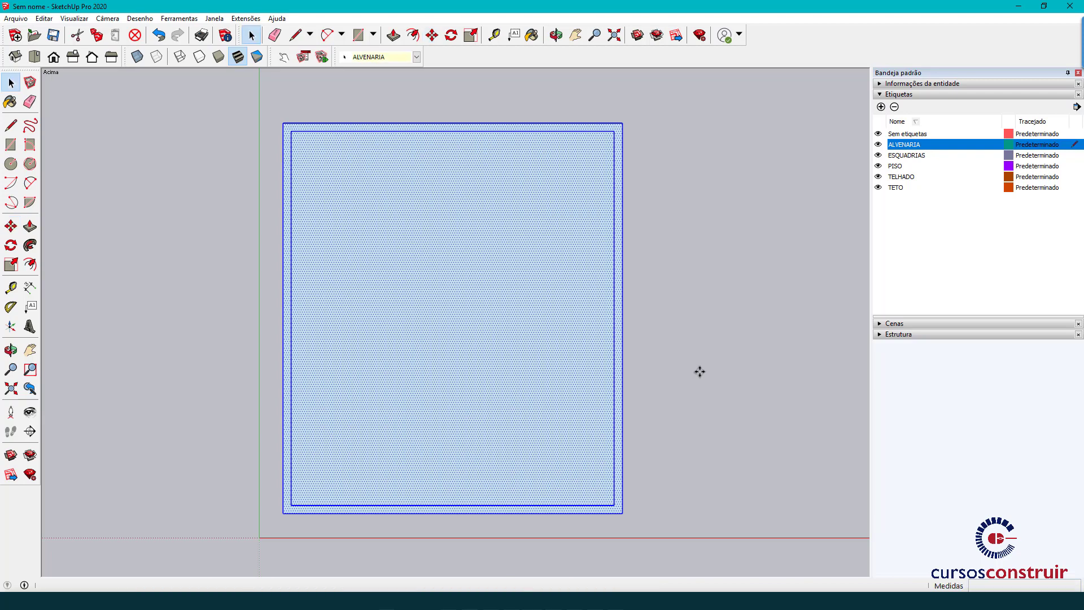
Select the bottom wall line and bring up the F02 PDF showing the 5.52 m left wall.
left_click(701, 368)
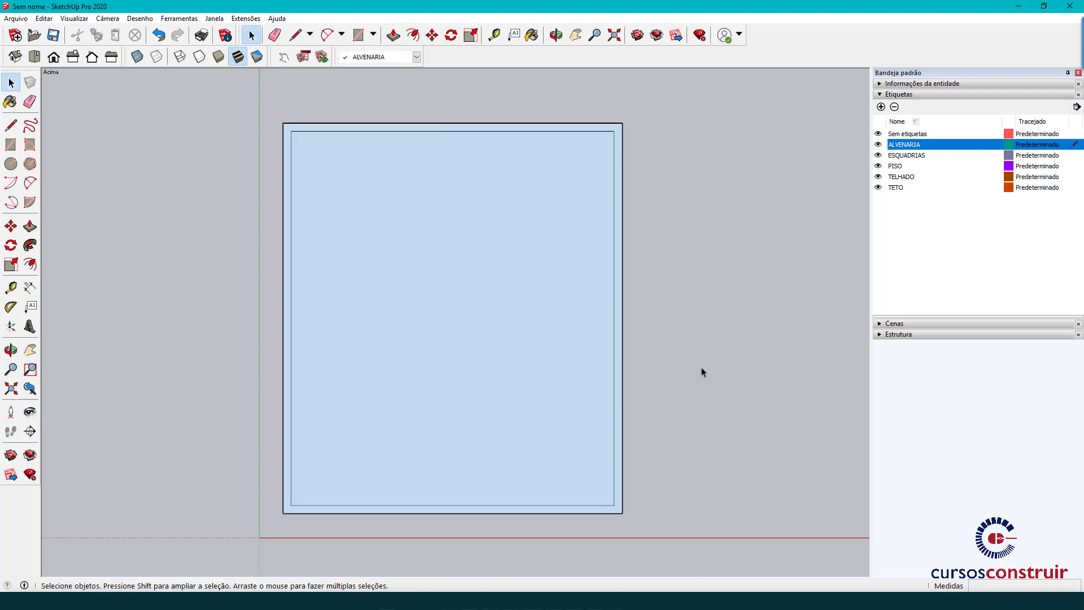
left_click(404, 514)
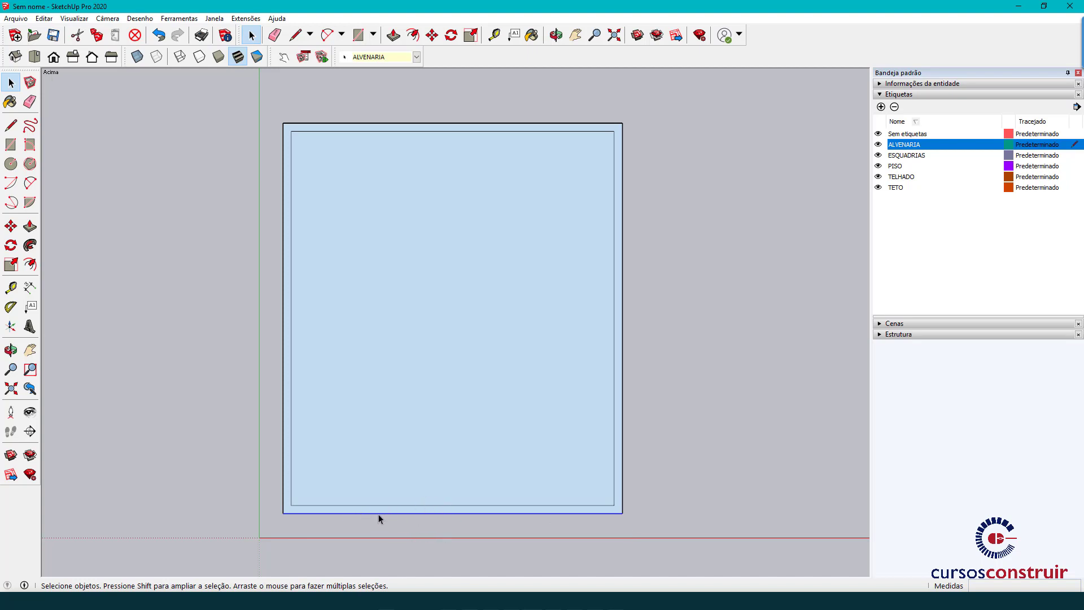
left_click(598, 601)
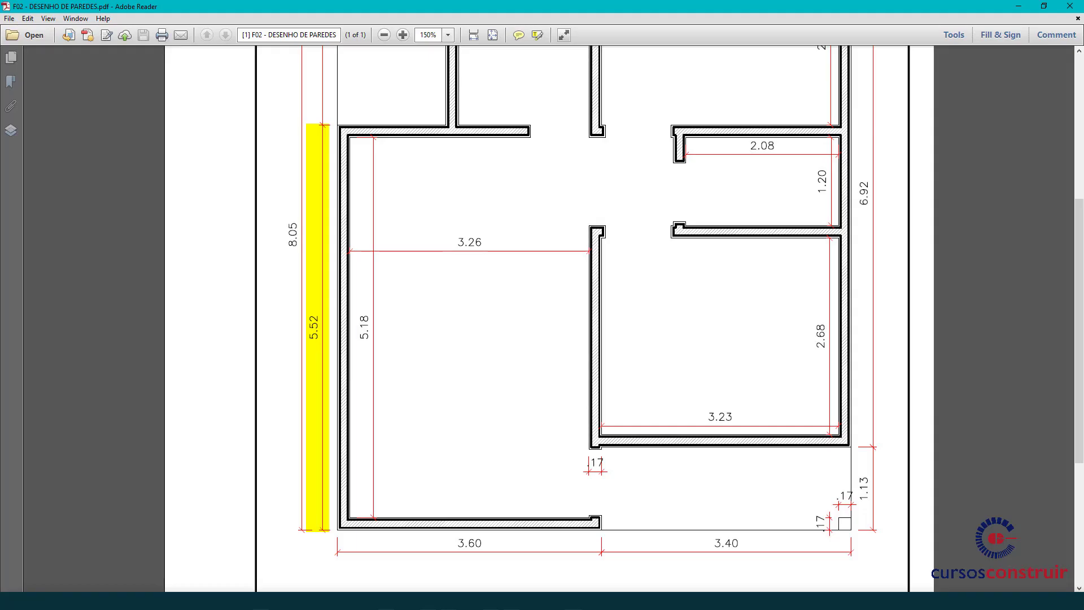
After checking the 5.52 wall dimension in the PDF, return to the SketchUp model.
key("alt+Tab")
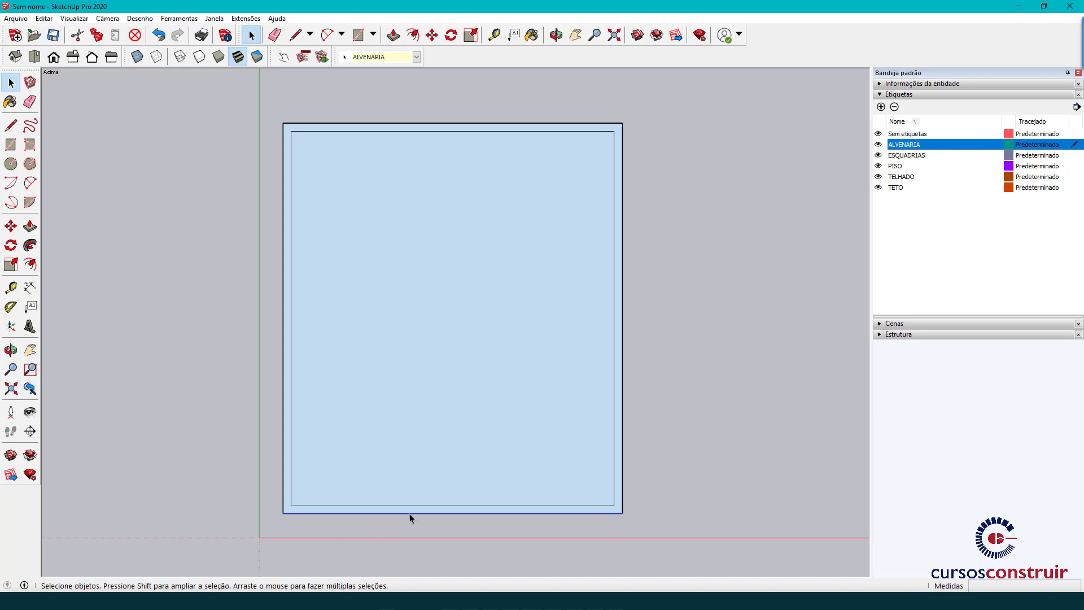
Copy the rectangle's bottom edge 5.52 m upward.
key("m")
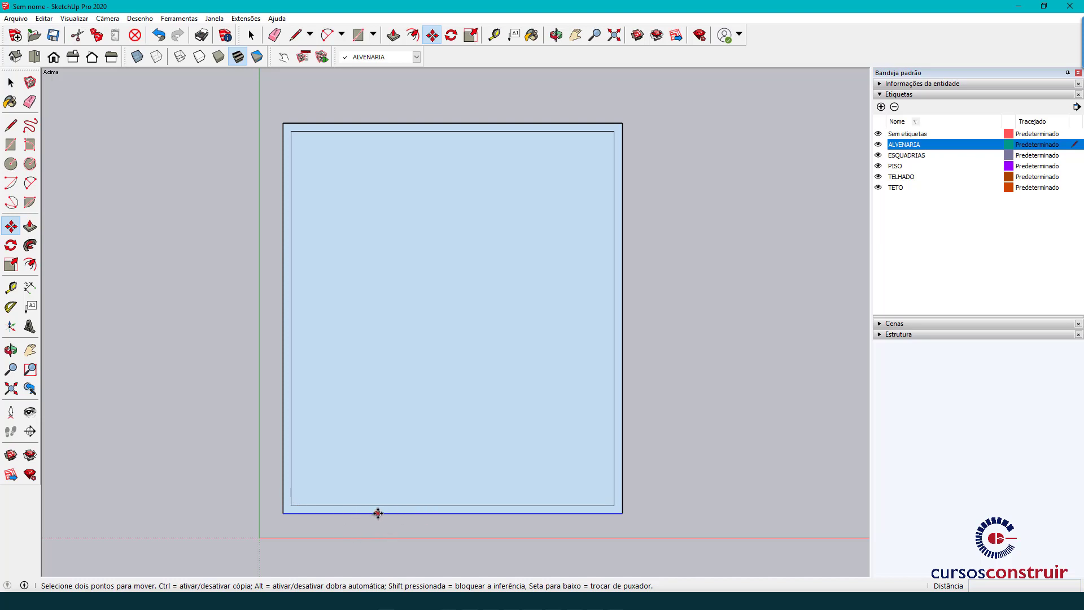
left_click(660, 512)
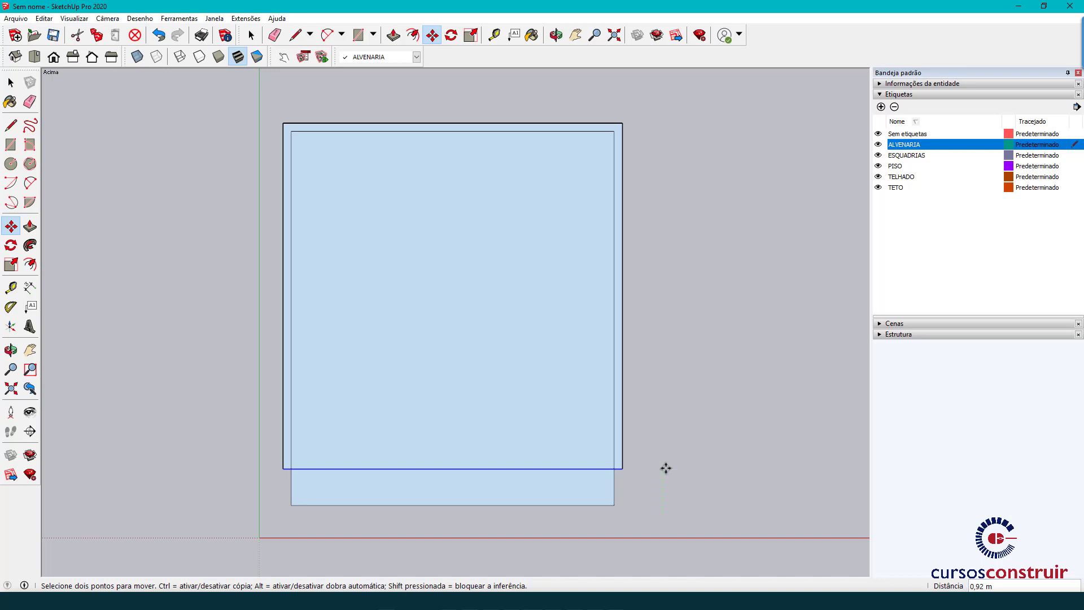
key("ctrl")
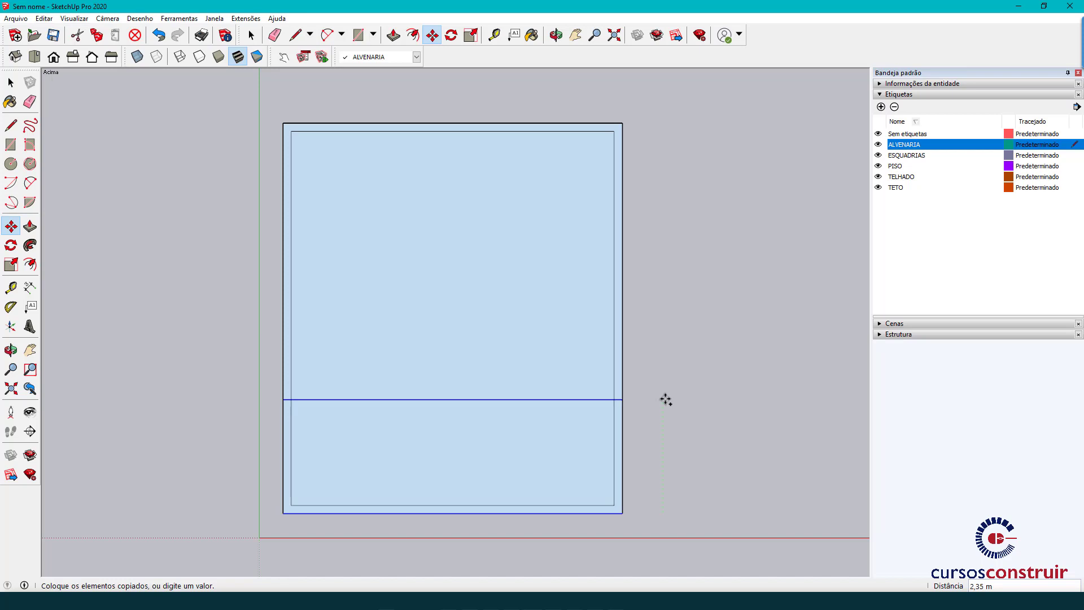
type("5,52")
key("Return")
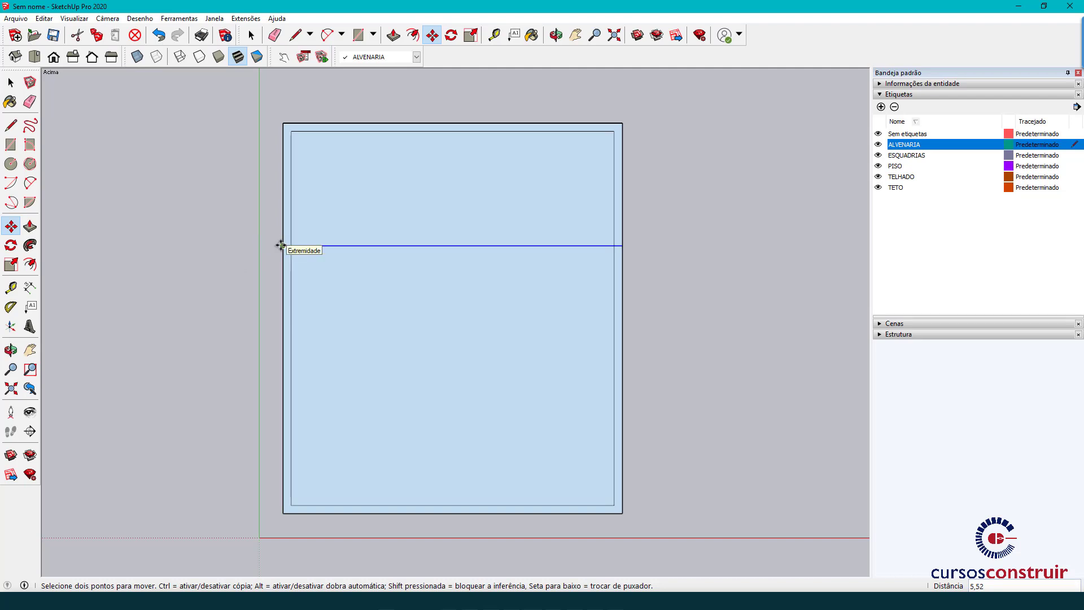
Shift the copied line down 0.38 m and duplicate it 0.17 m away for the partition.
left_click(281, 245)
type("0,38")
key("Return")
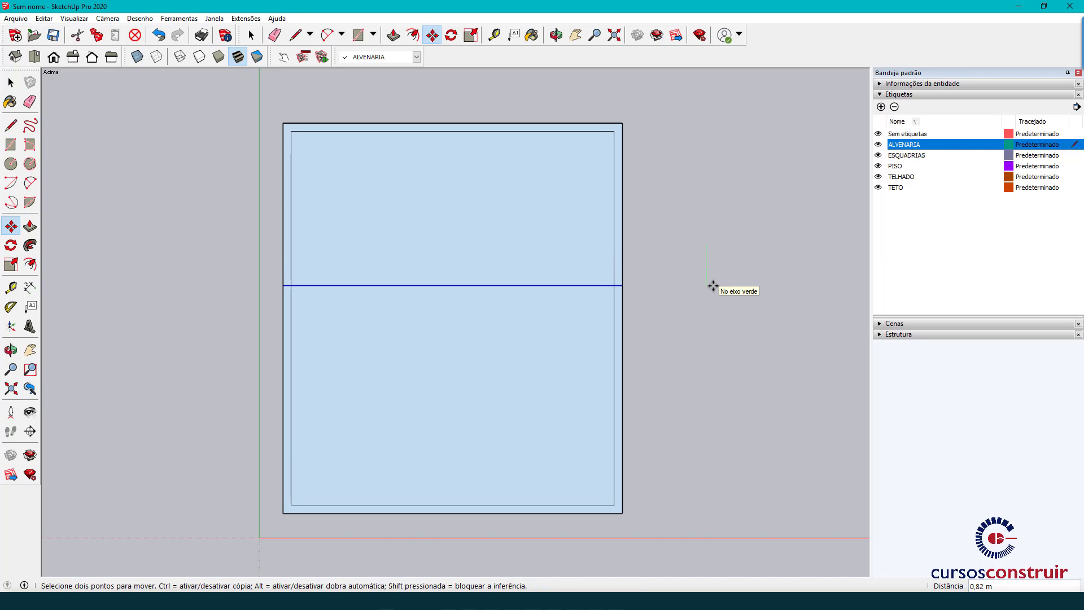
key("ctrl")
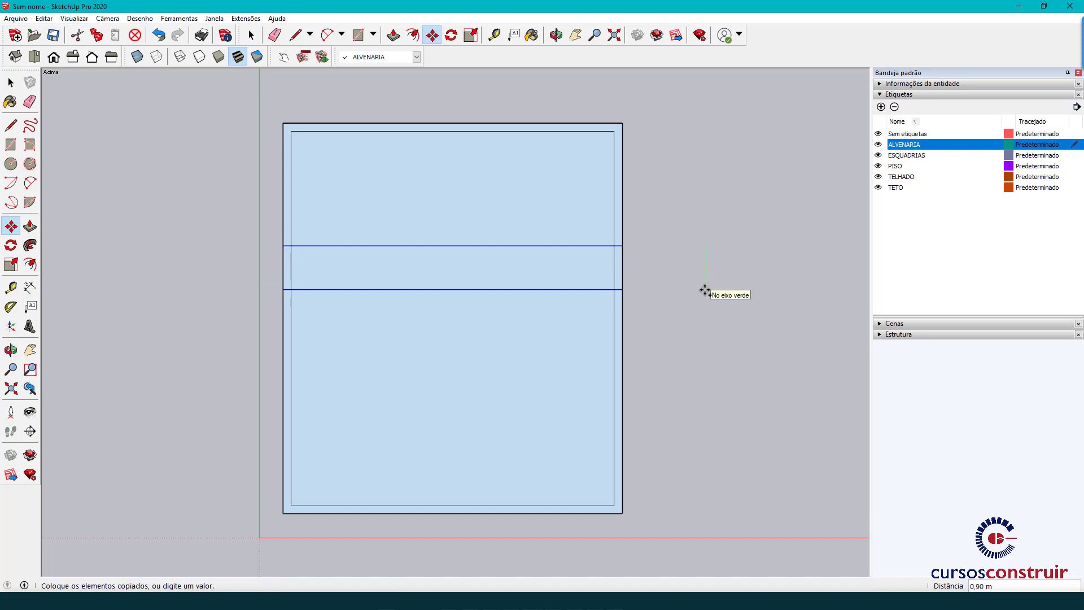
type(",17")
key("Return")
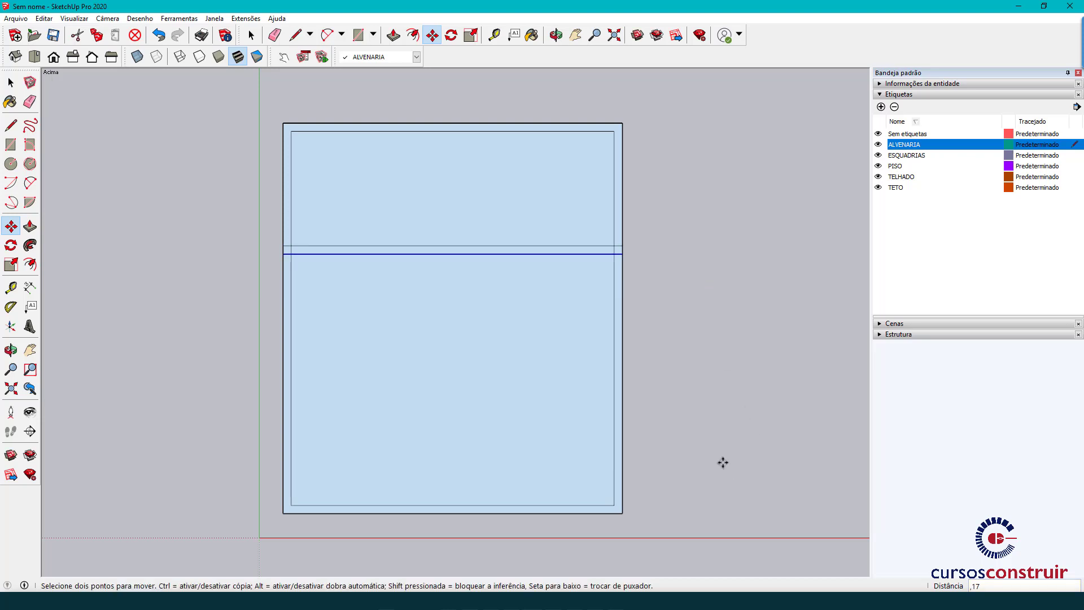
key("alt+Tab")
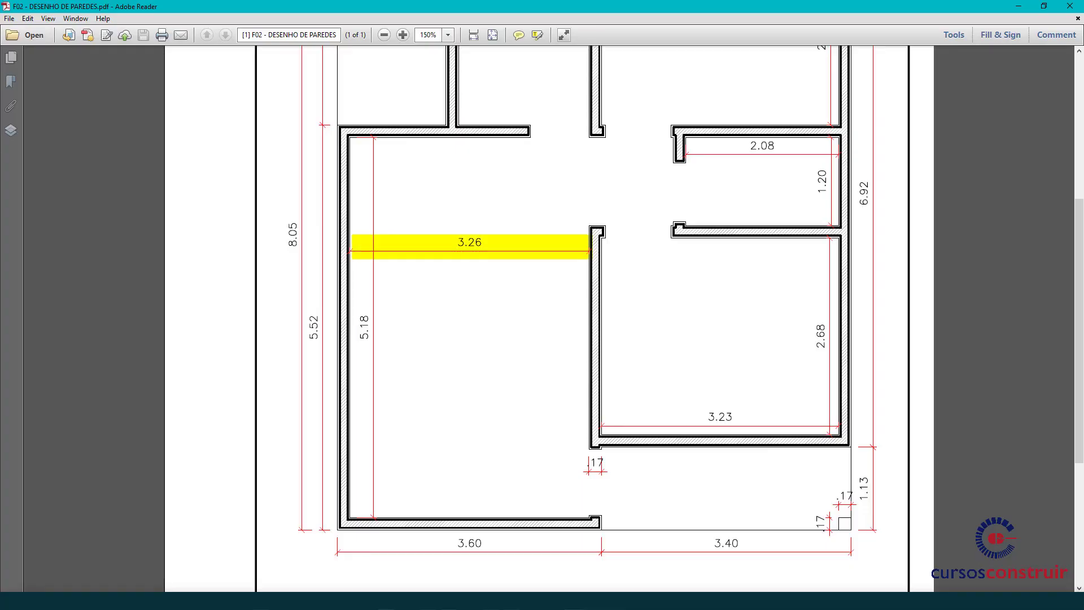
After reading the 3.26 room width on the PDF plan, return to SketchUp.
key("alt+Tab")
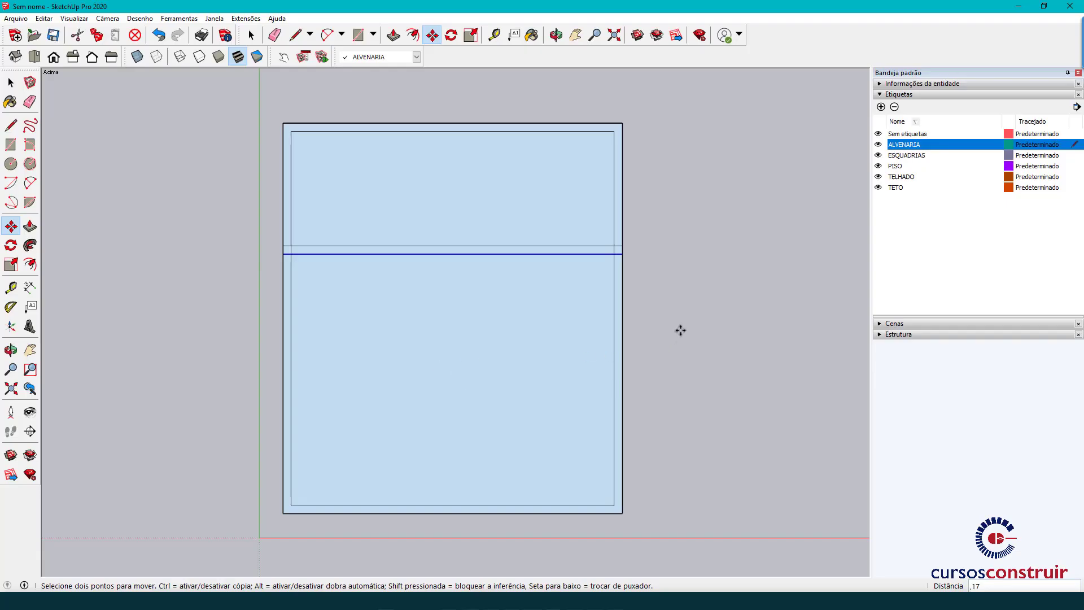
Clear the selection and select the inner left wall edge.
key("space")
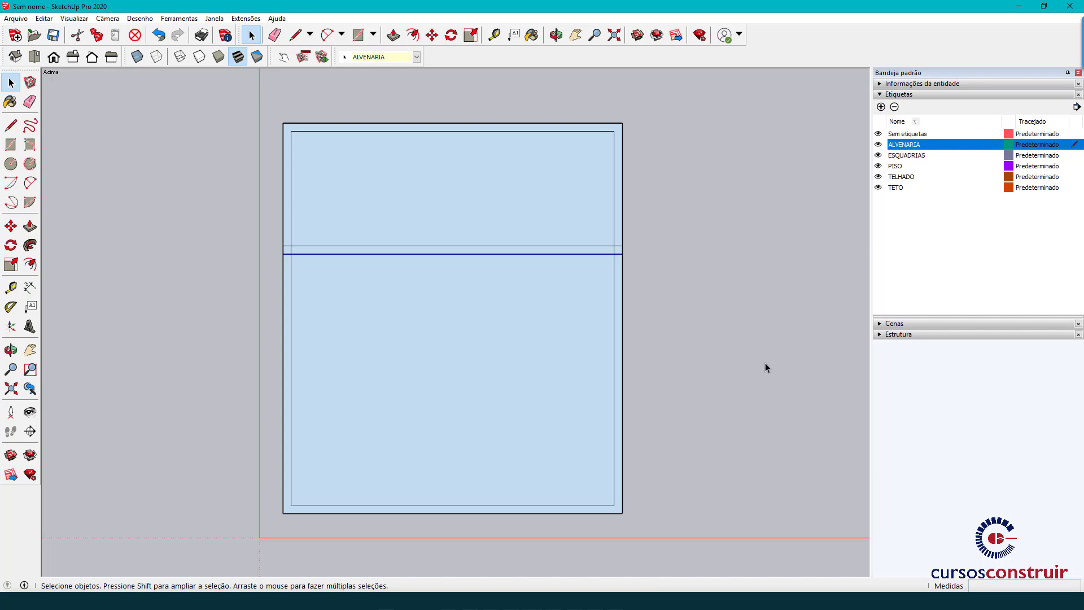
left_click(746, 323)
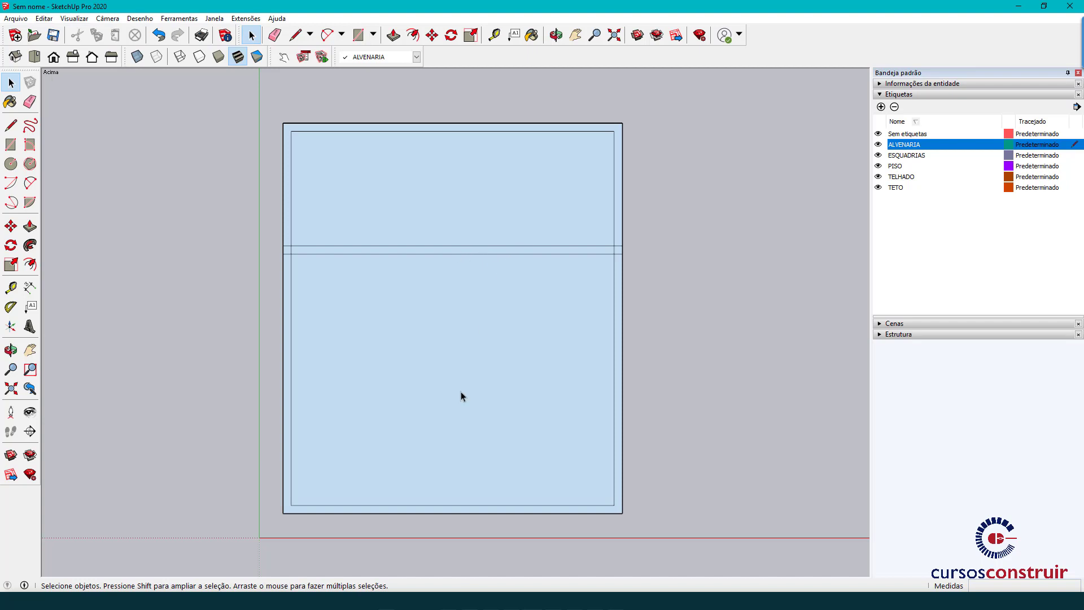
left_click(291, 379)
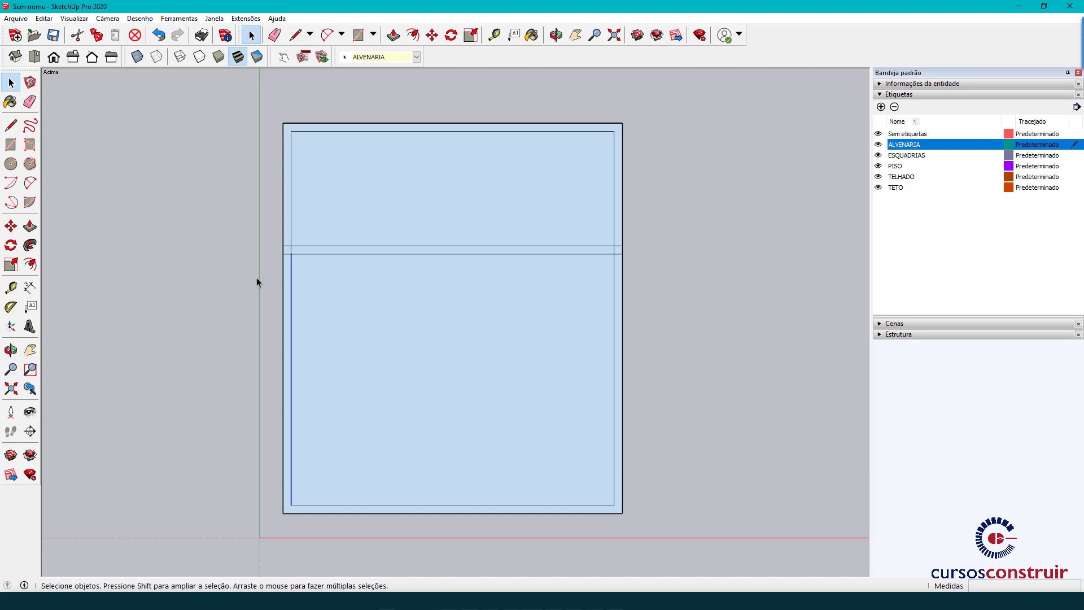
Draw a practice horizontal line and a vertical line crossing it beside the outline.
left_click(10, 125)
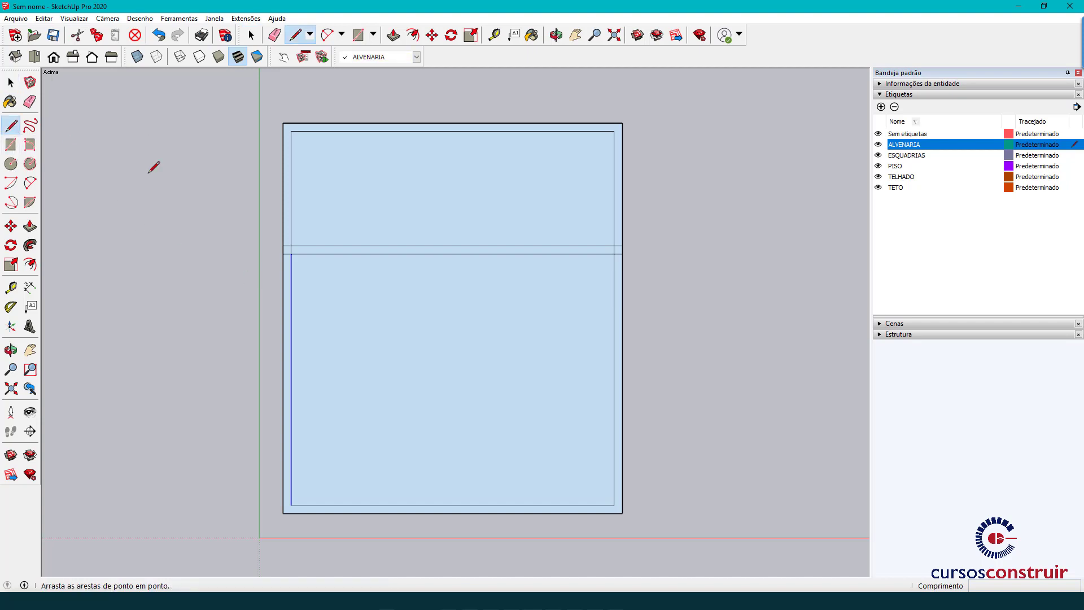
left_click(681, 243)
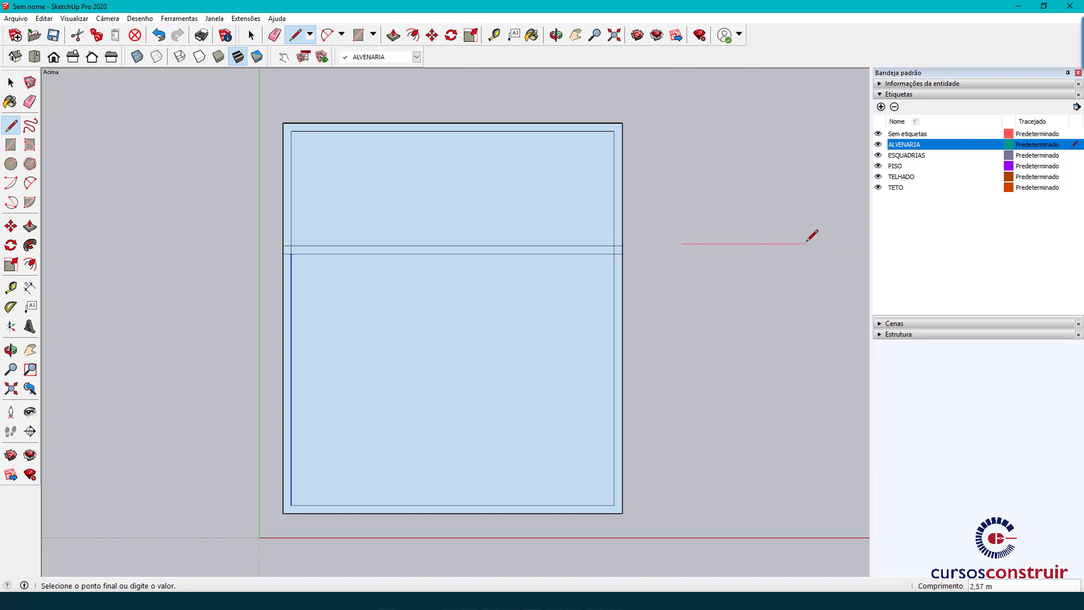
left_click(806, 243)
key("space")
left_click(773, 245)
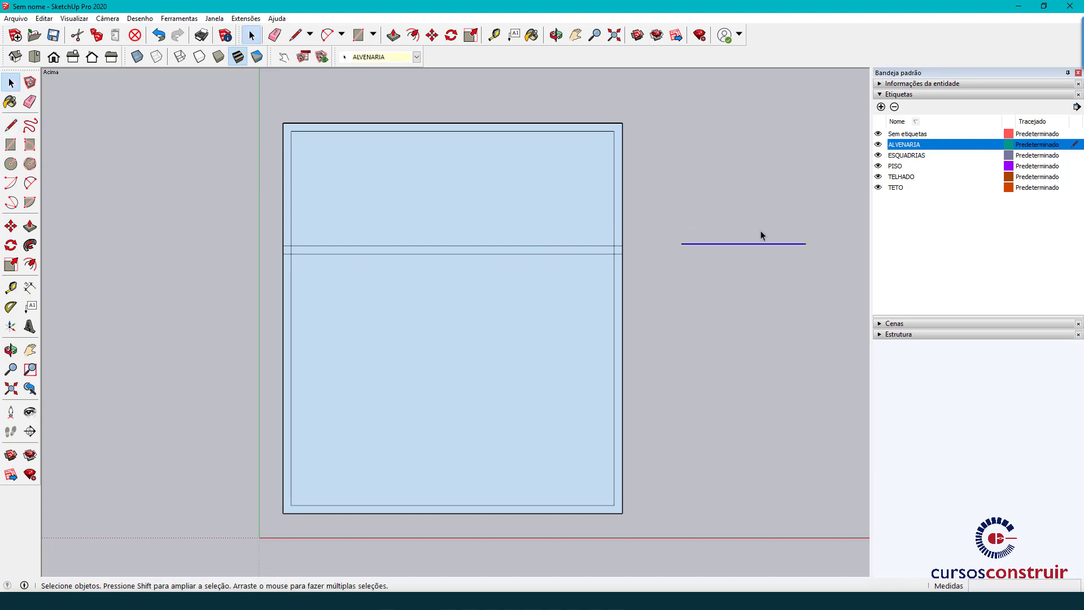
left_click(11, 124)
left_click(694, 224)
left_click(694, 279)
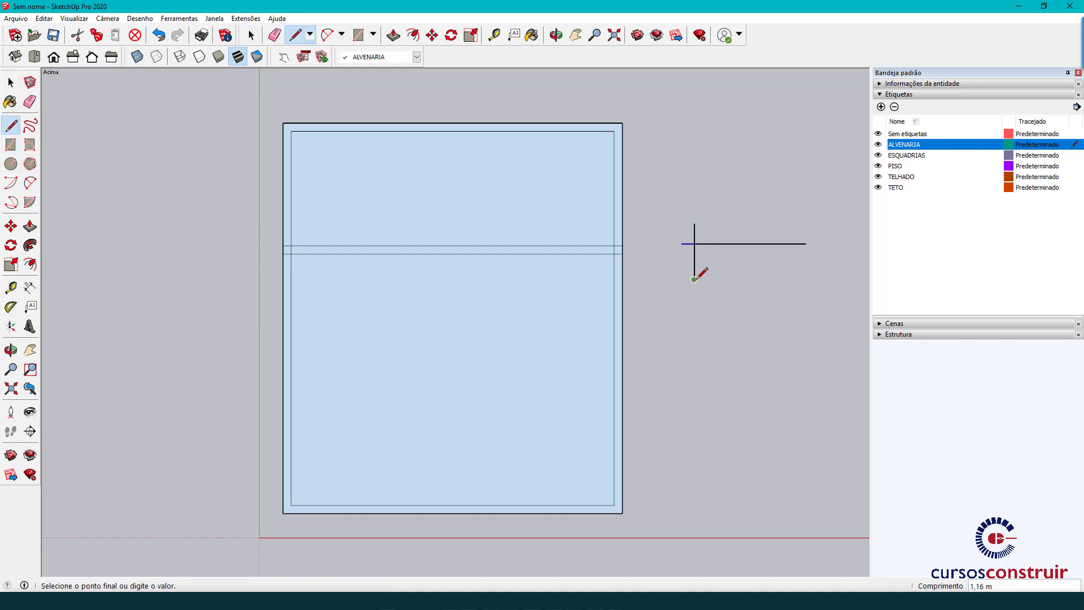
key("space")
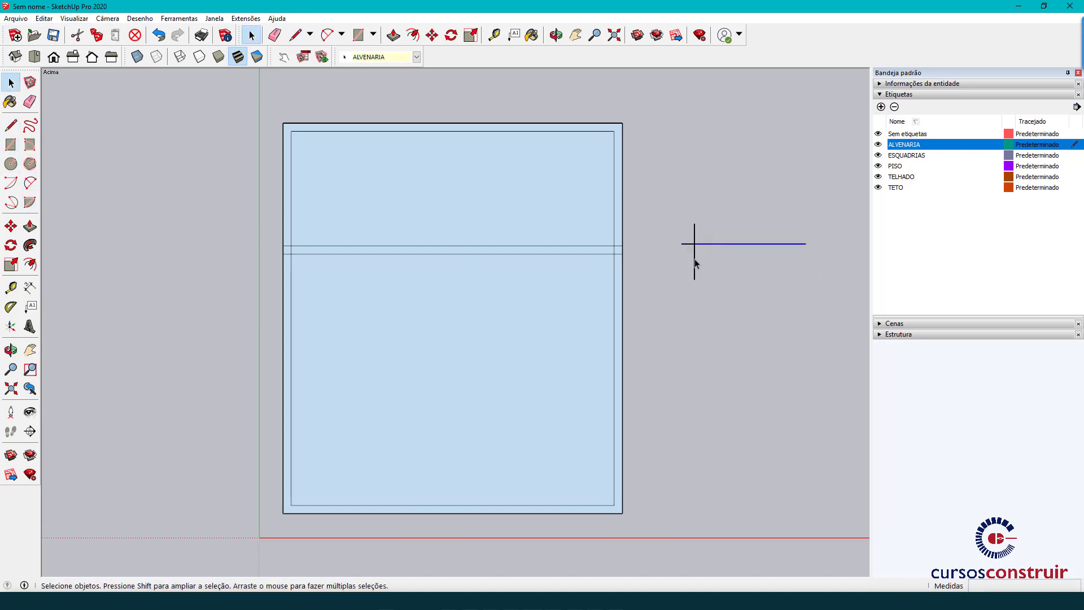
left_click(695, 234)
left_click_drag(689, 241, 678, 255)
Draw a circle near the crossing, delete its two faces, and select its leftover edges.
left_click(11, 164)
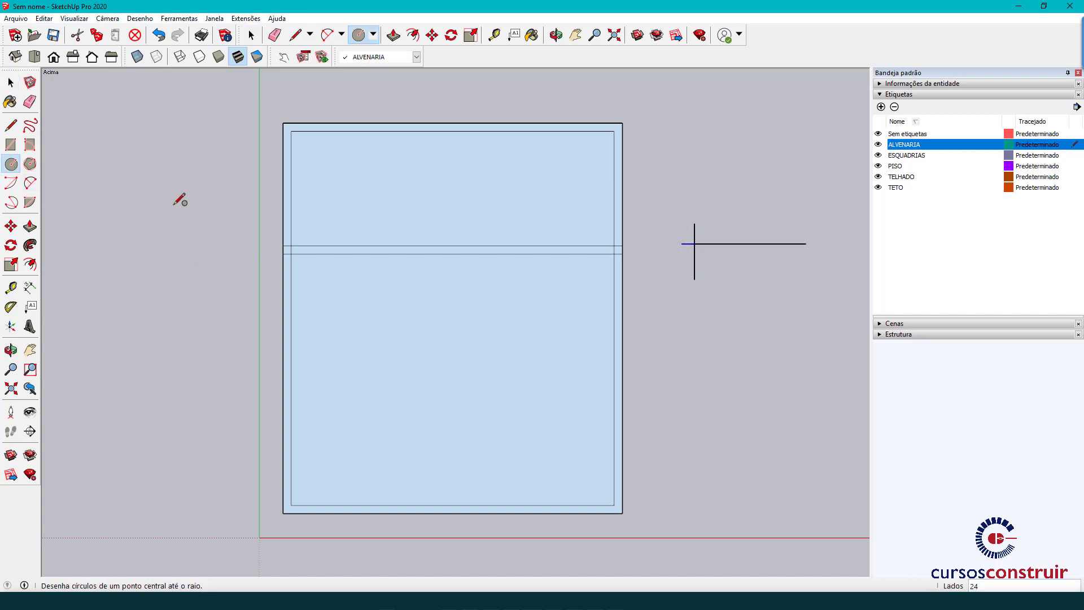
left_click(752, 264)
left_click(762, 225)
key("space")
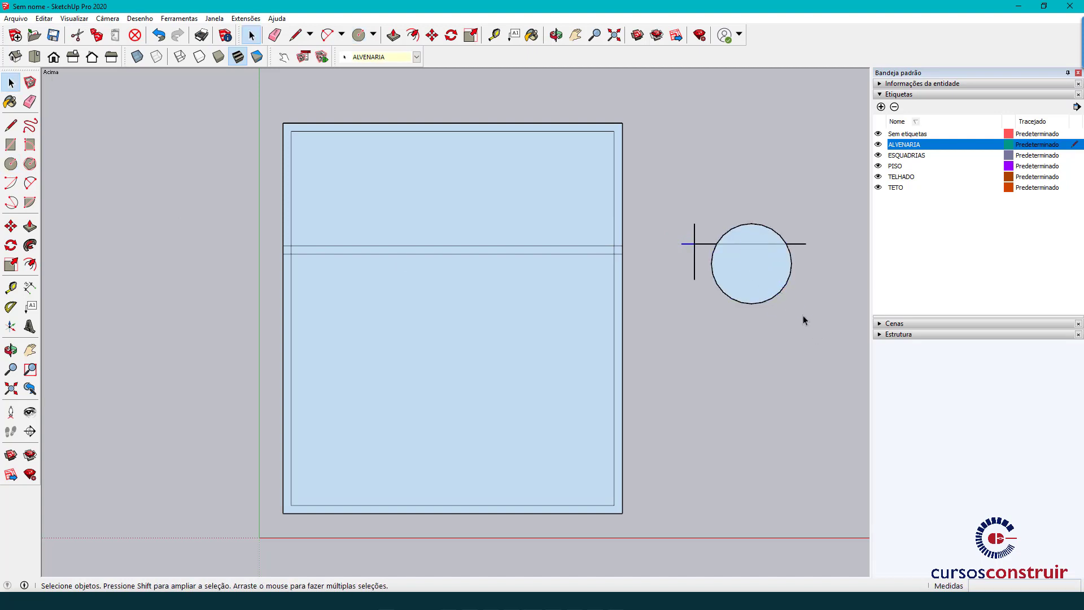
left_click(756, 270)
key("Delete")
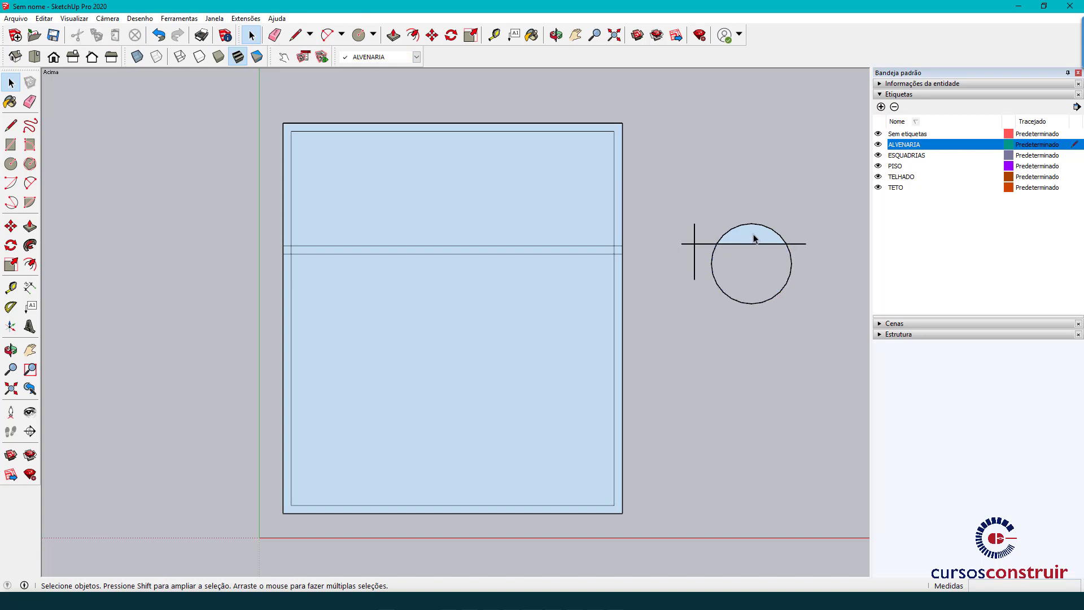
left_click(758, 239)
key("Delete")
left_click(743, 244)
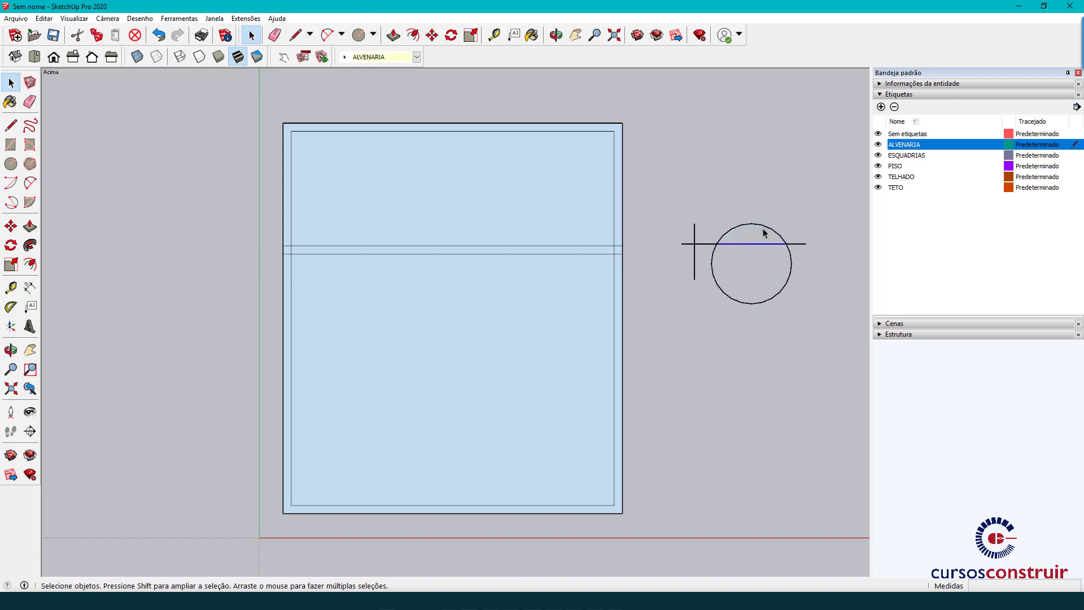
left_click(765, 227)
Delete the practice geometry and copy the inner left wall edge 3.26 m to the right.
left_click_drag(818, 325, 671, 194)
key("Delete")
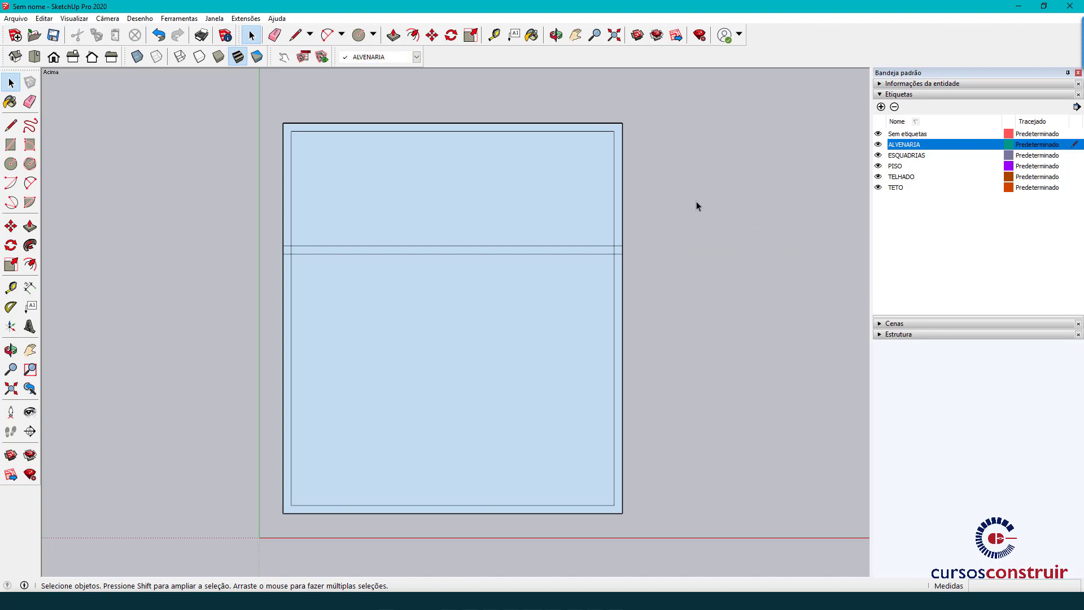
left_click(292, 329)
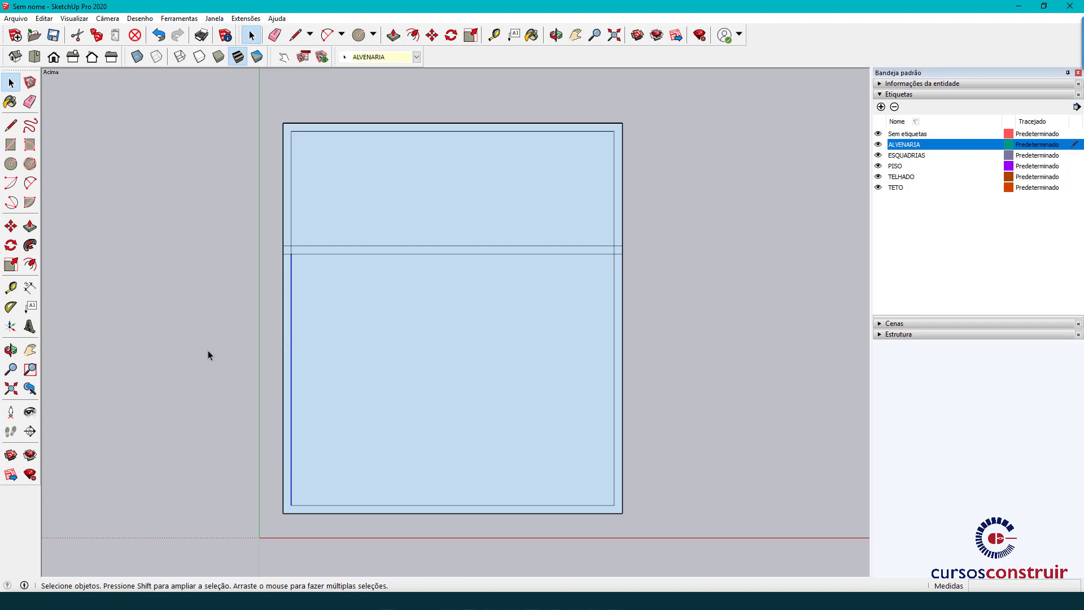
key("m")
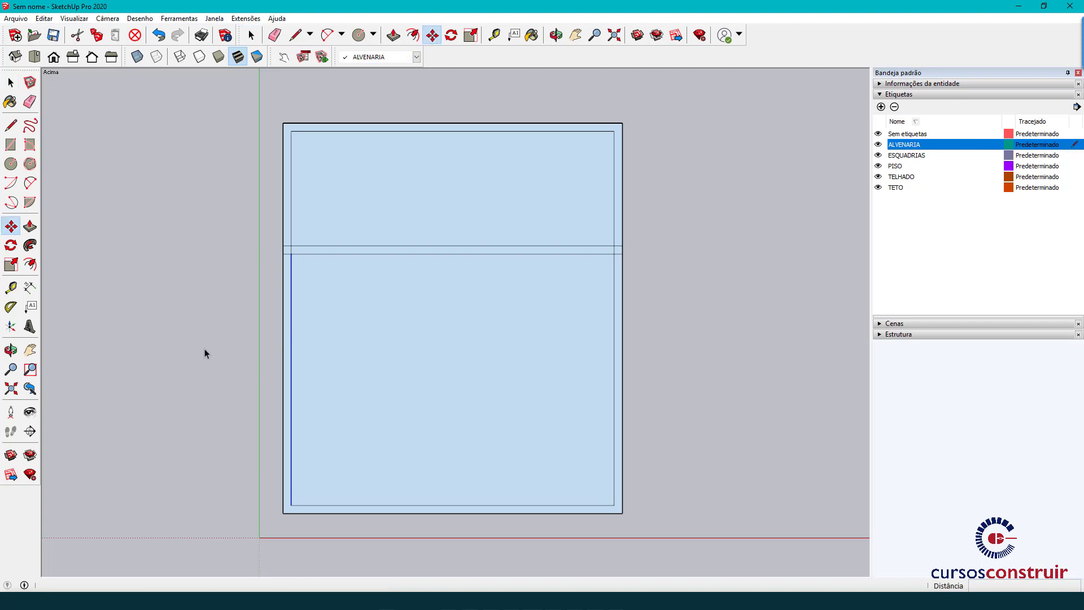
left_click(185, 346)
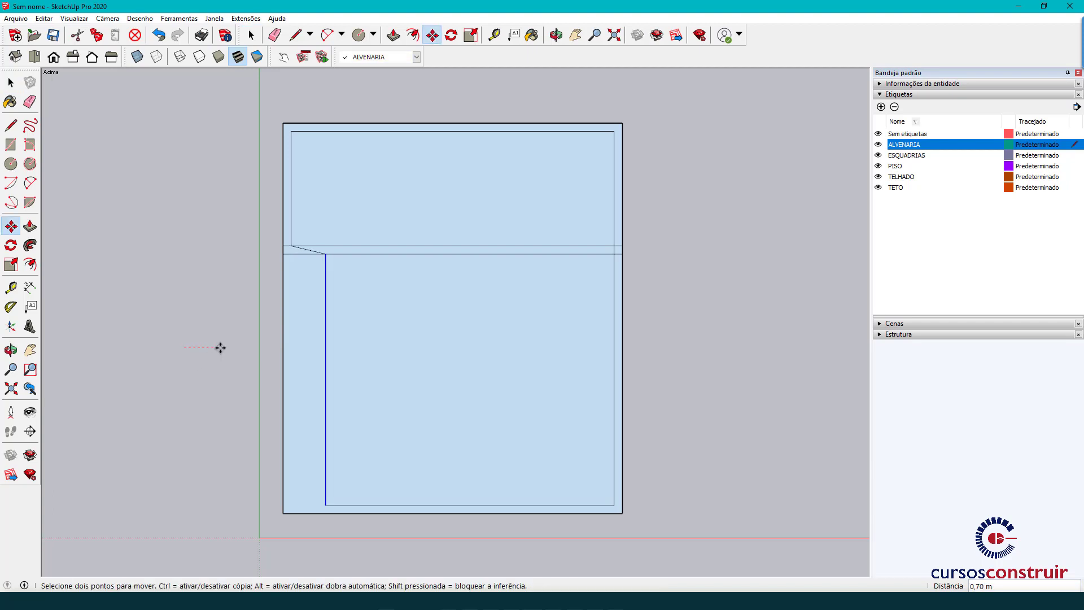
key("ctrl")
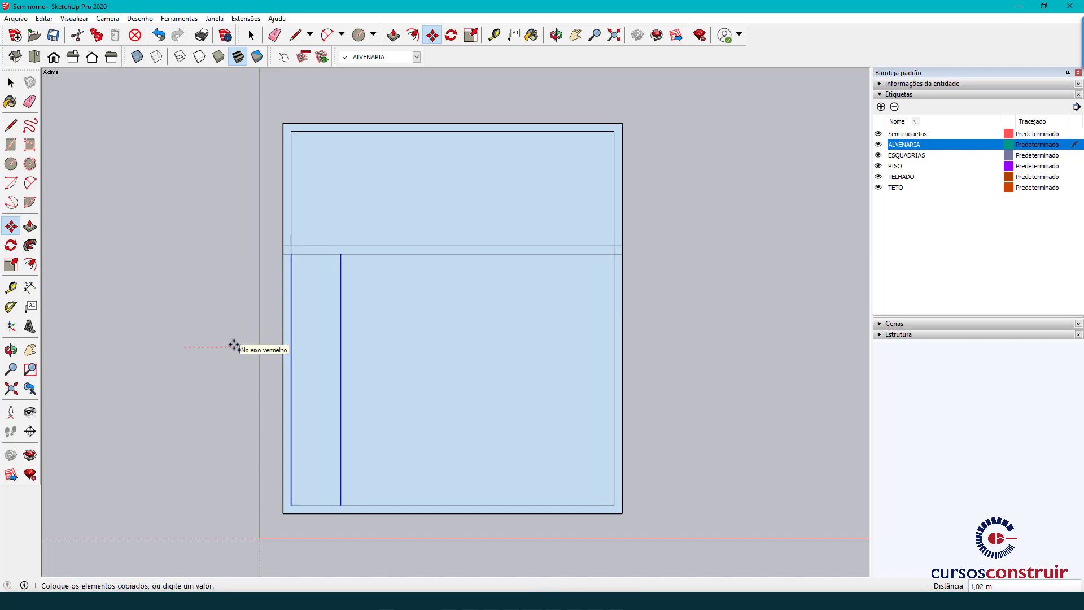
type("3,26")
key("Return")
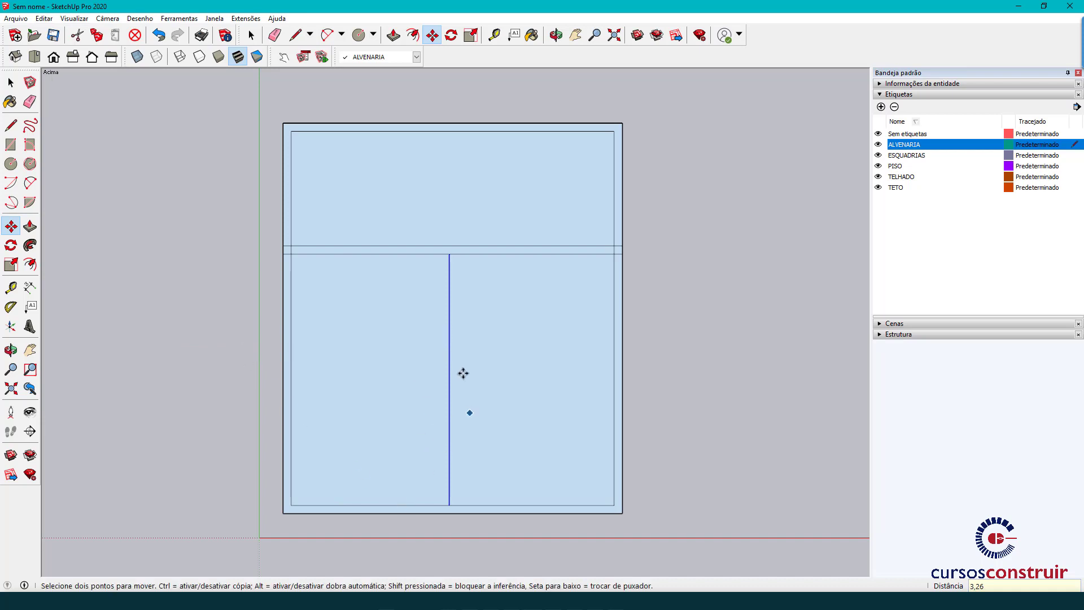
Copy that new edge a further 0.17 m right to give the partition its thickness.
left_click(643, 310)
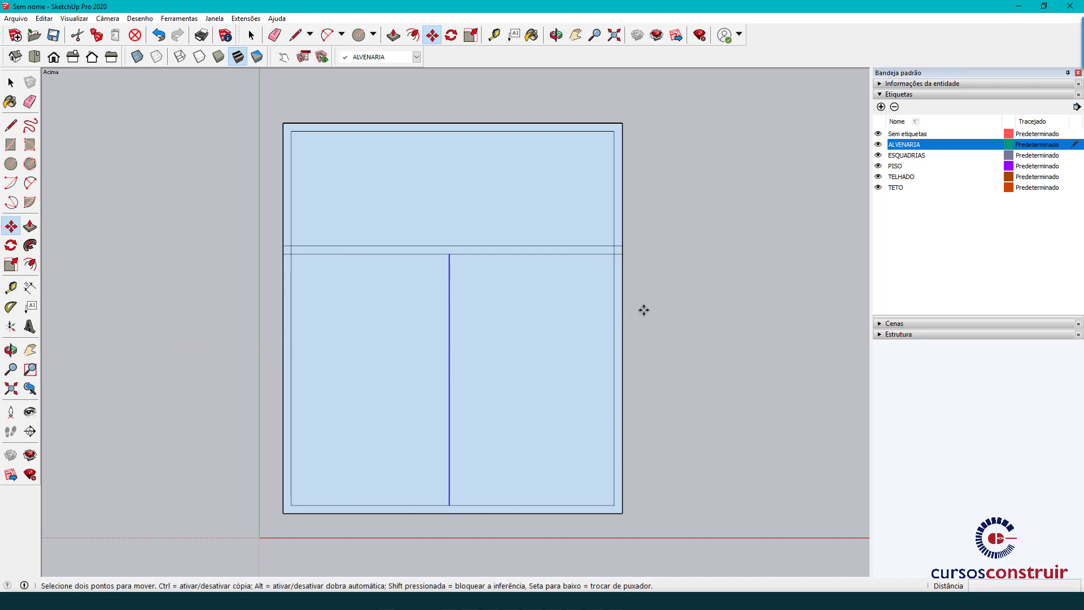
key("ctrl")
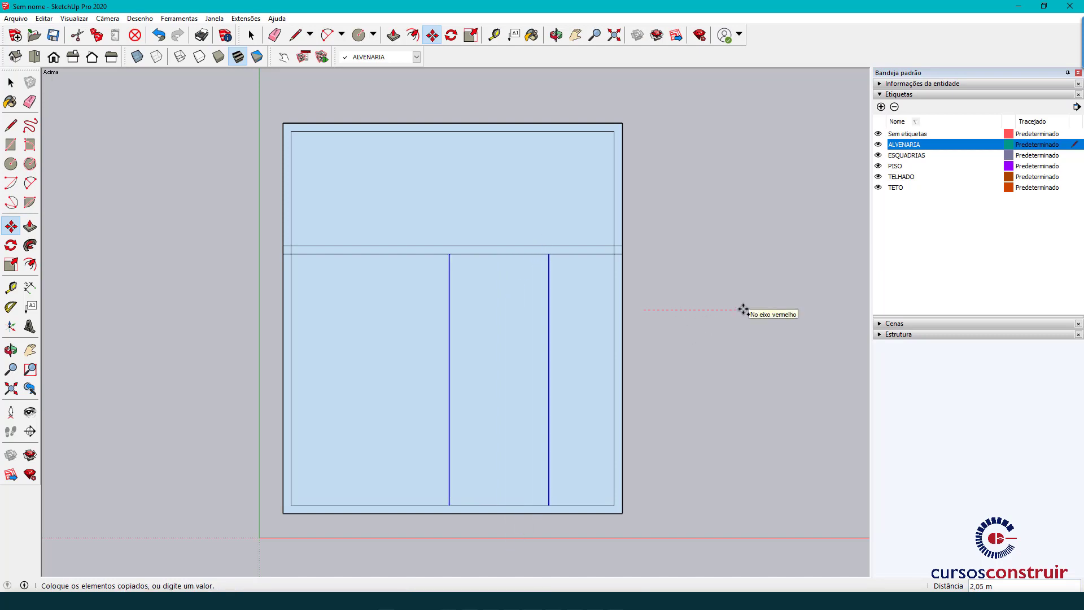
type(",17")
key("Return")
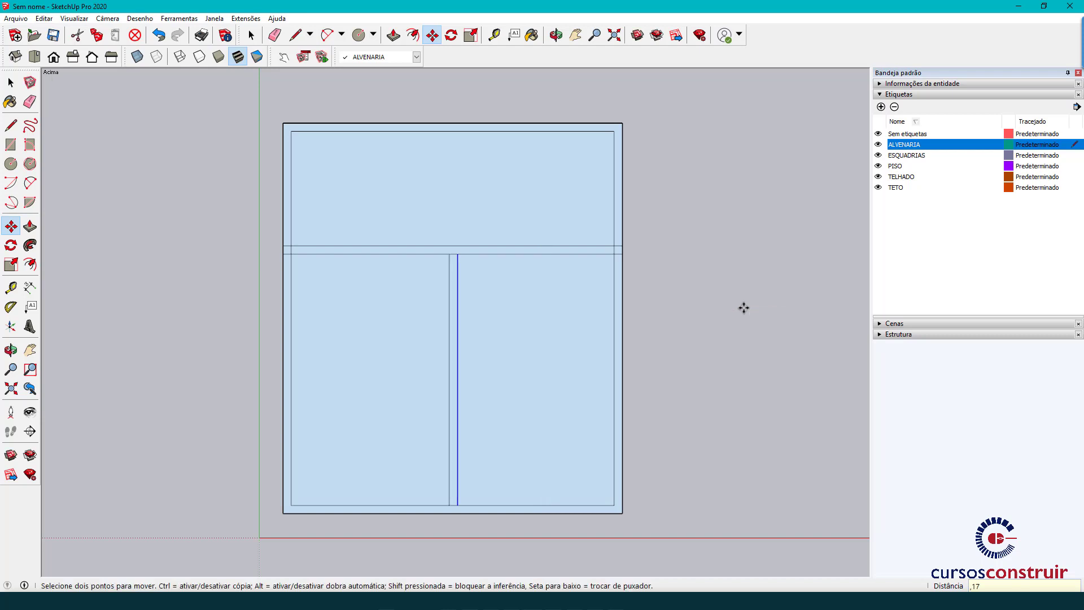
key("space")
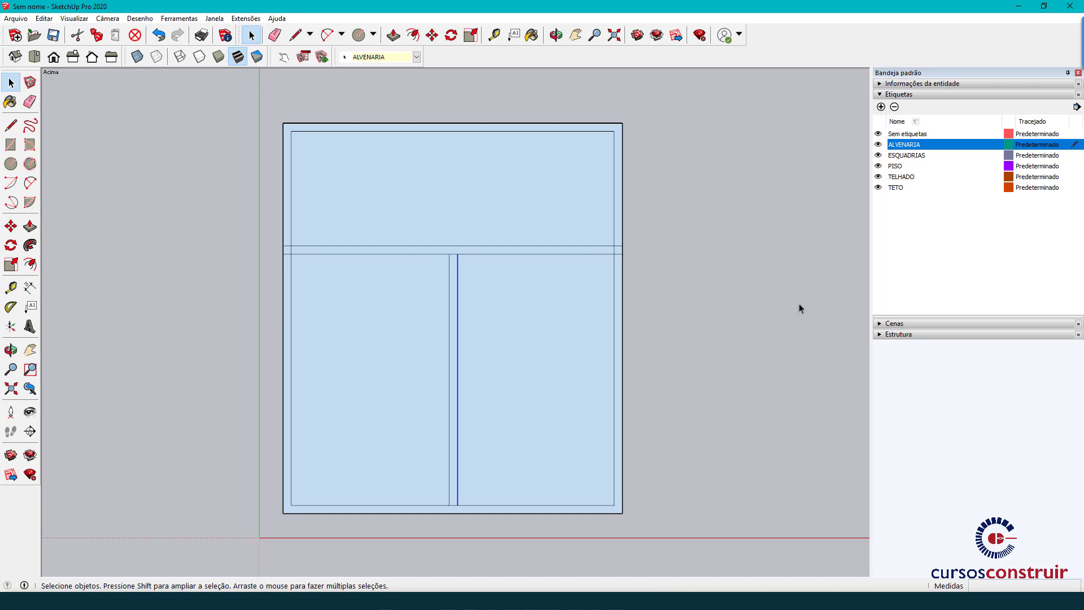
left_click(661, 548)
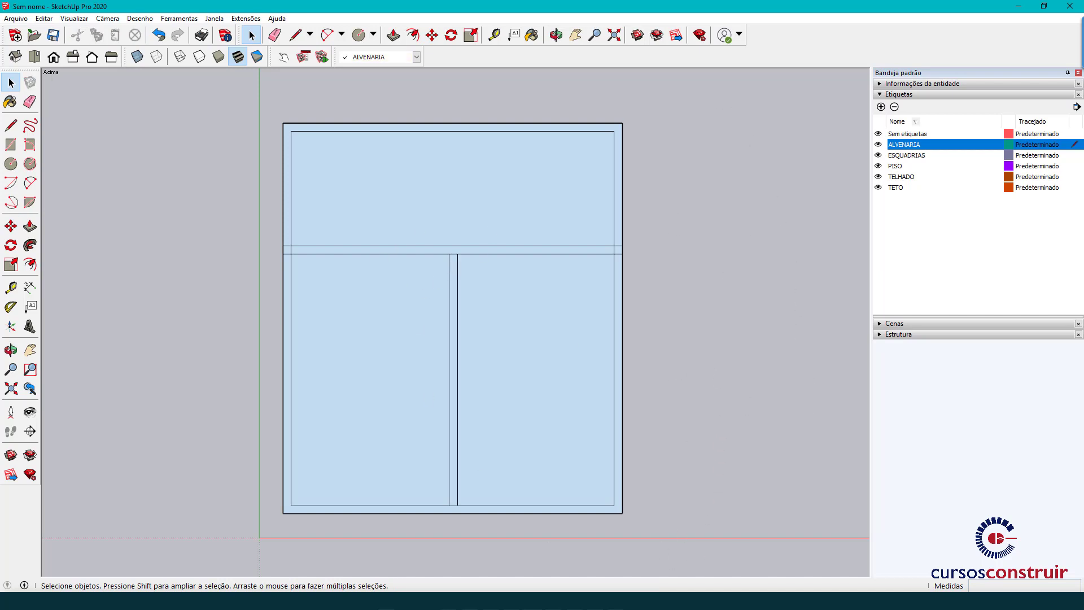
In the PDF, draw a red arrow at the wall under the 3.23 room and highlight 1.13.
key("alt+Tab")
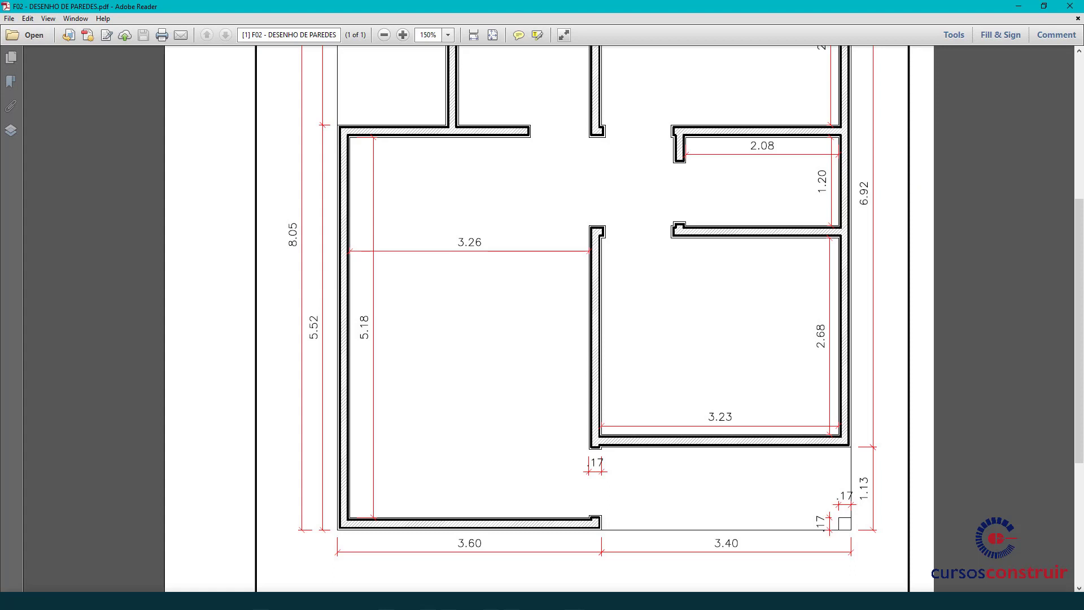
mouse_move(712, 528)
left_mouse_down()
mouse_move(709, 448)
mouse_move(731, 473)
left_mouse_up()
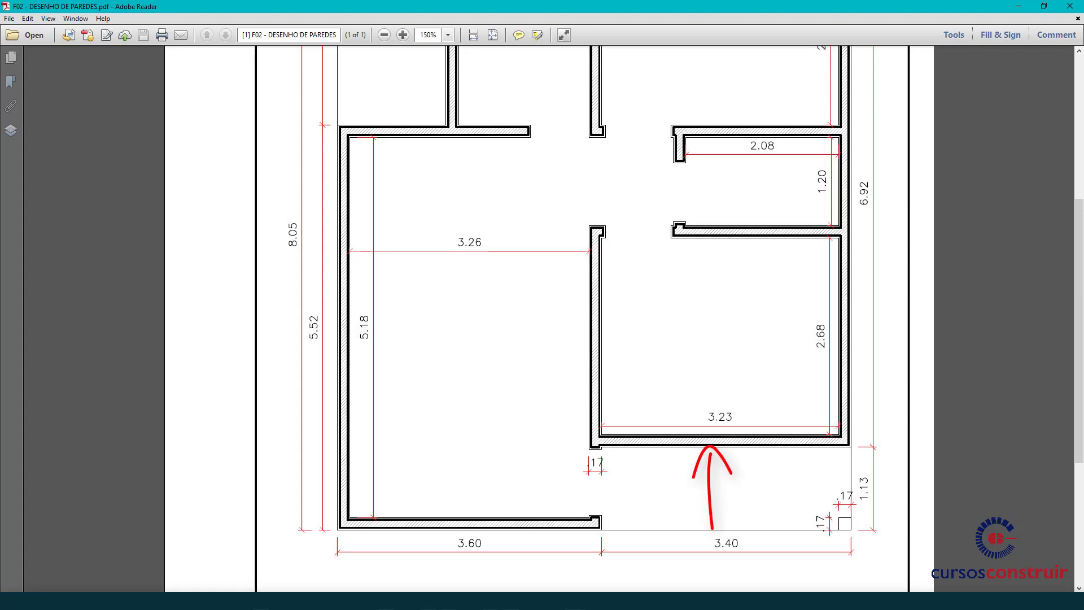
left_click_drag(869, 447, 868, 528)
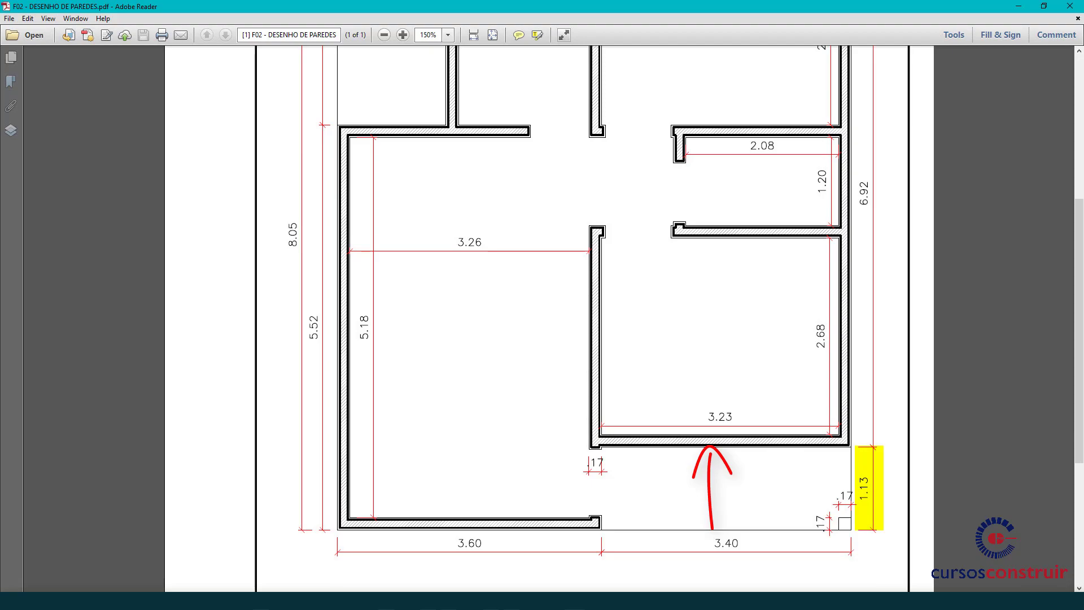
key("alt+Tab")
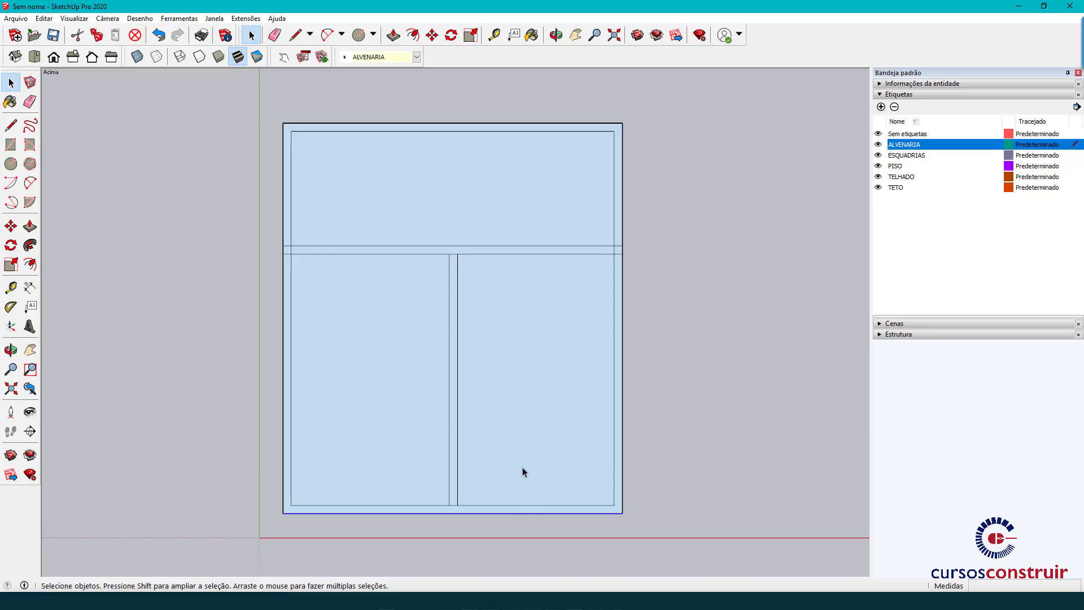
Copy the bottom wall edge 1.13 m up, then copy that line another 0.17 m up.
left_click(11, 226)
left_click(715, 484)
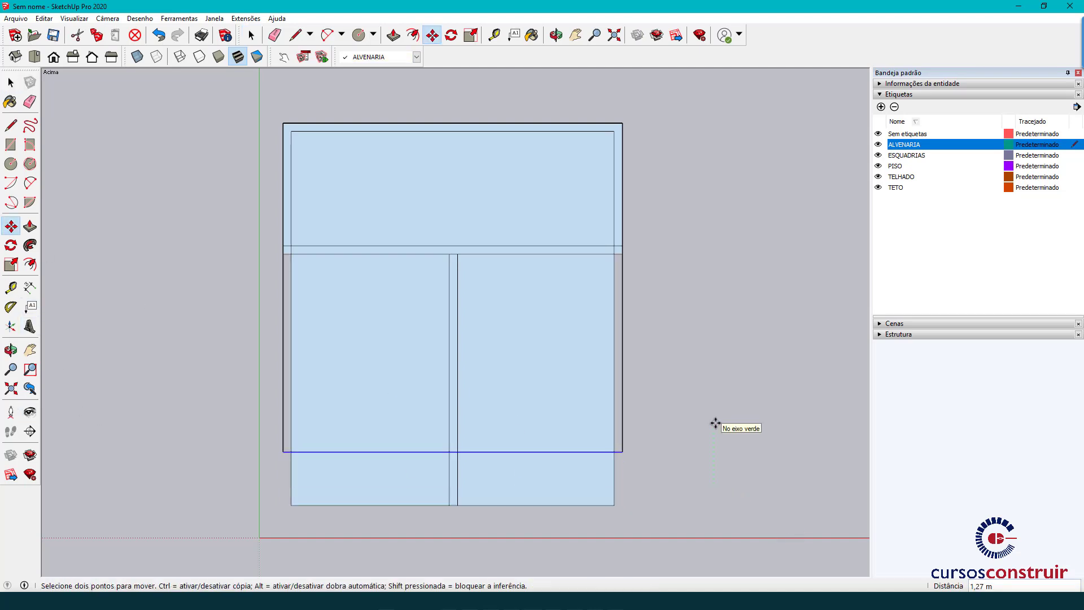
key("ctrl")
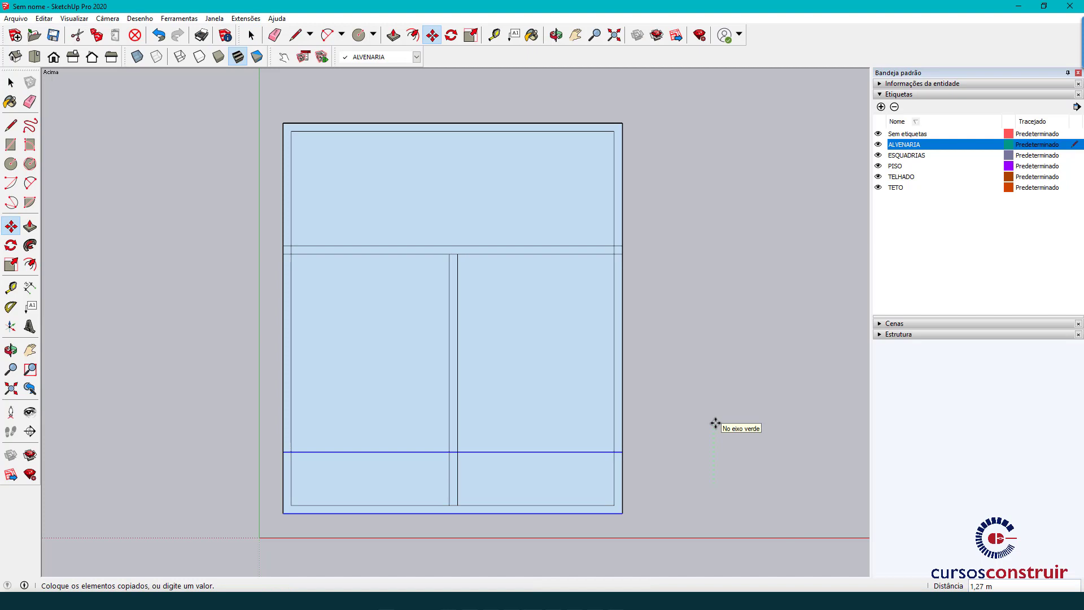
type("1")
type(",13")
key("Return")
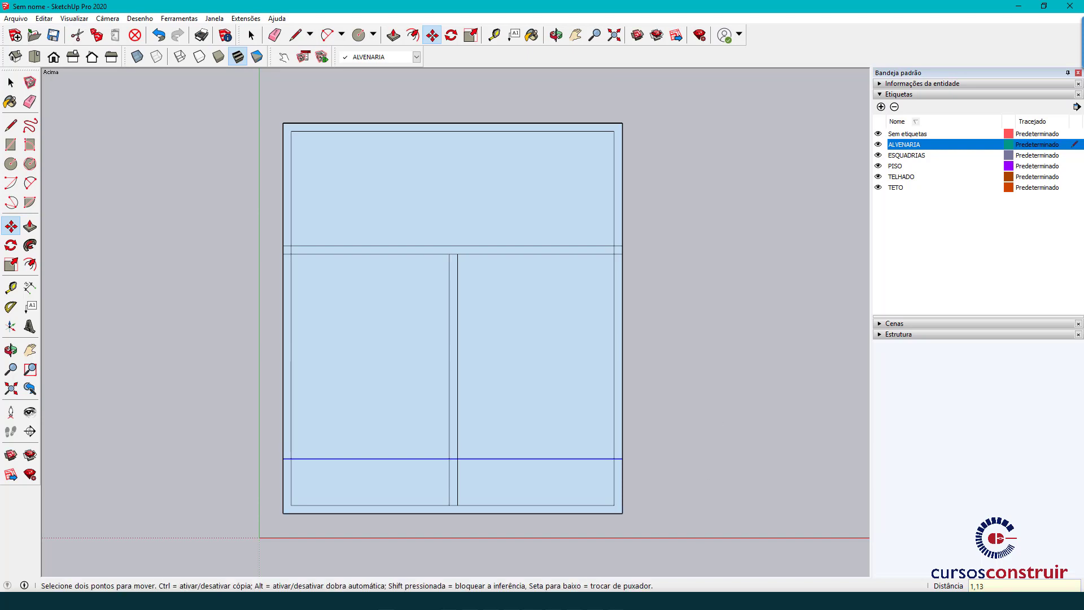
key("alt+Tab")
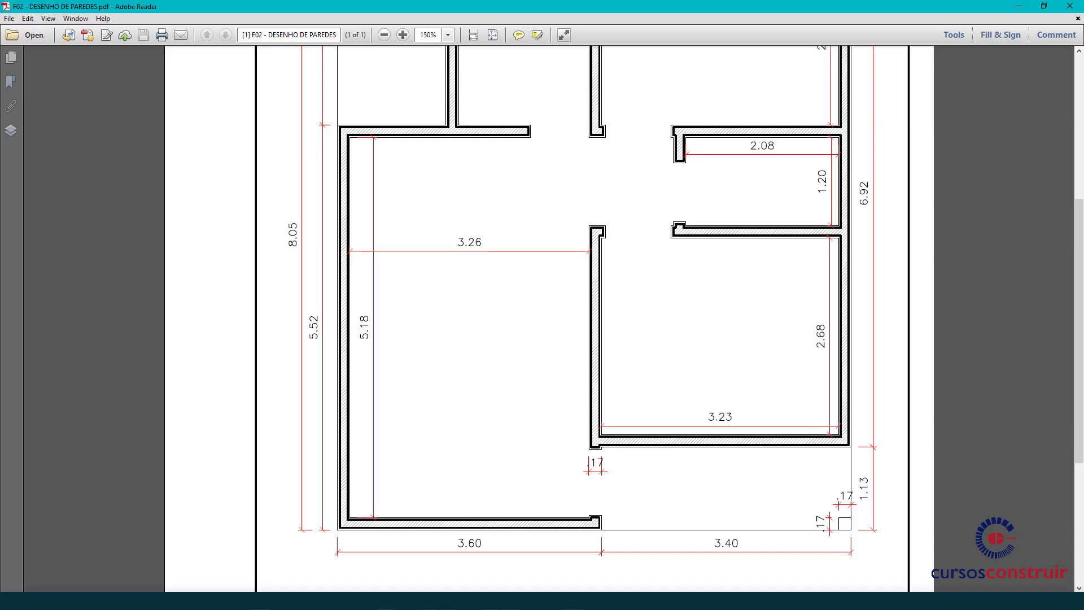
key("alt+Tab")
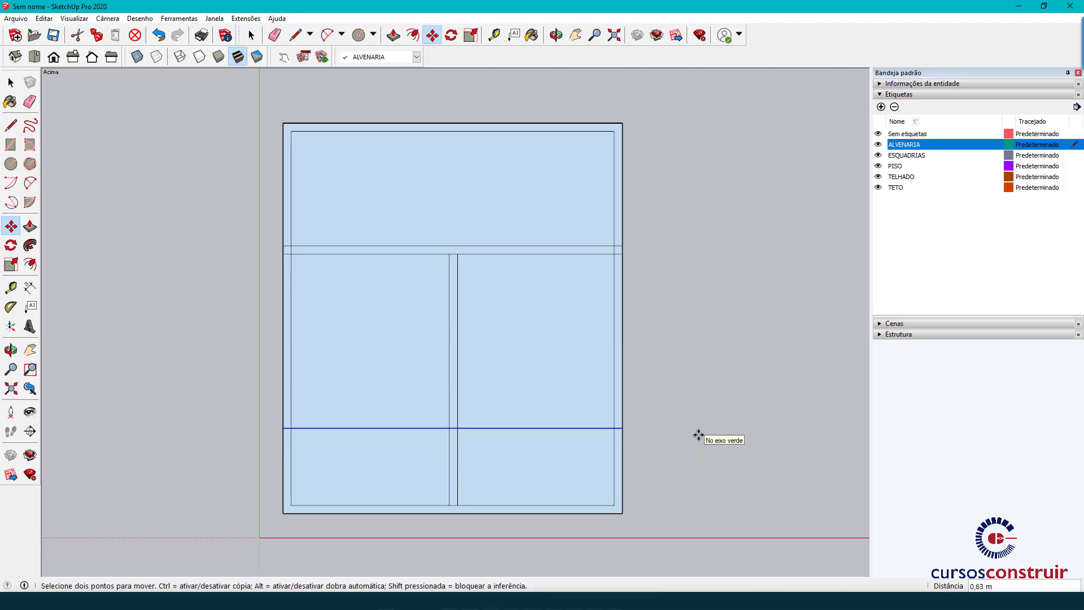
key("ctrl")
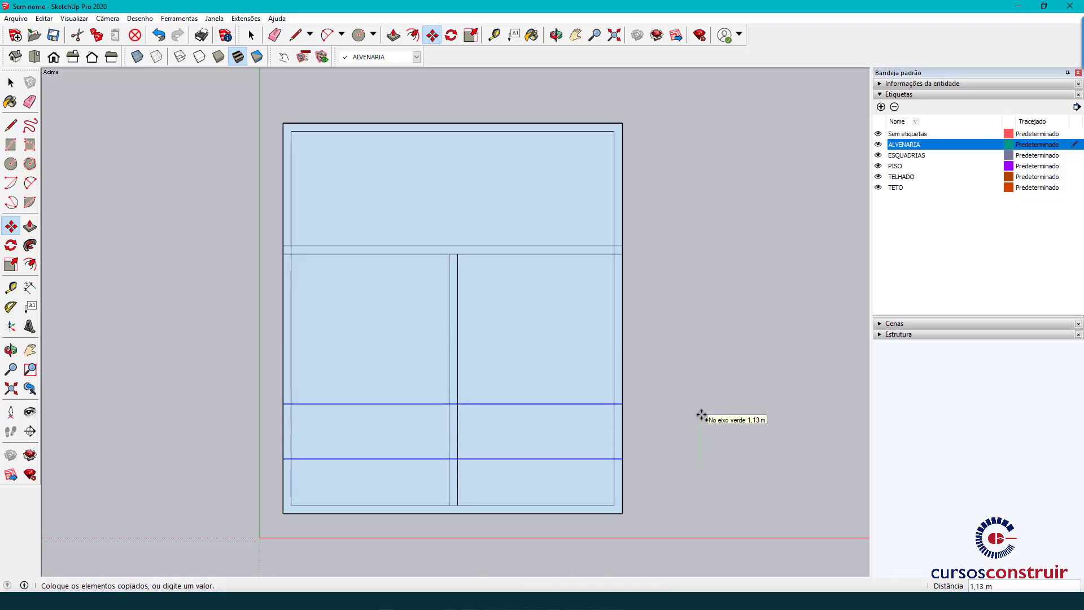
type(",17")
key("Return")
key("Return")
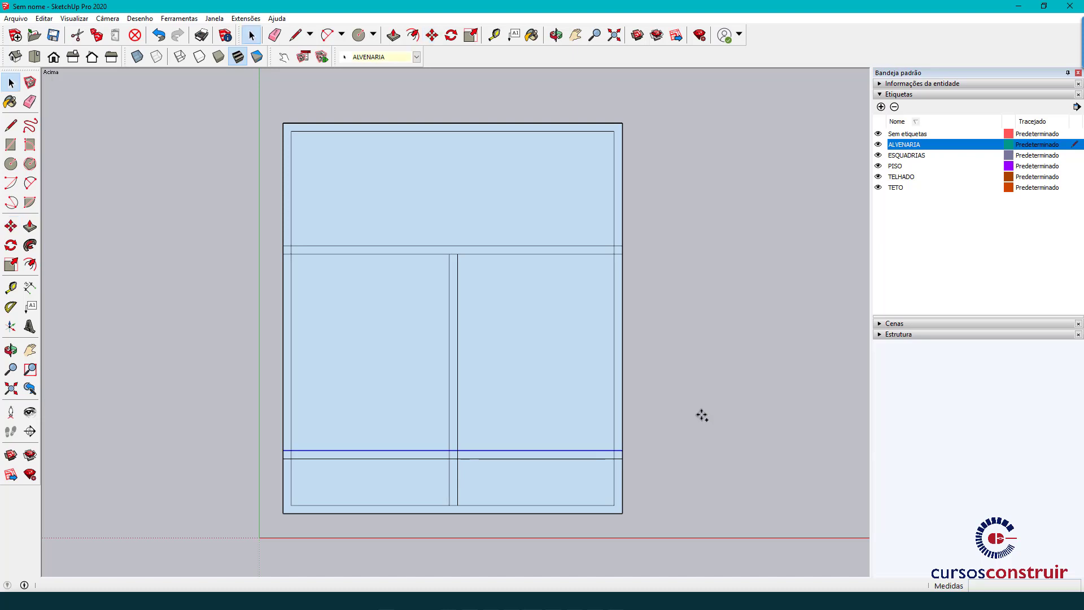
key("space")
Delete both new partition lines where they cross the left room.
left_click(707, 409)
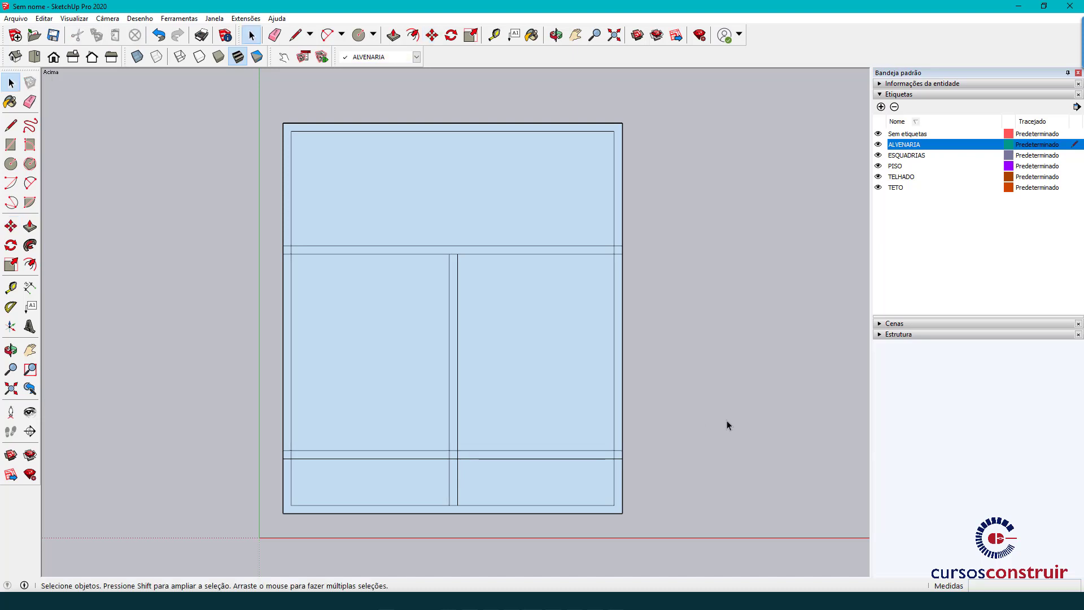
left_click(385, 451)
left_click(372, 451)
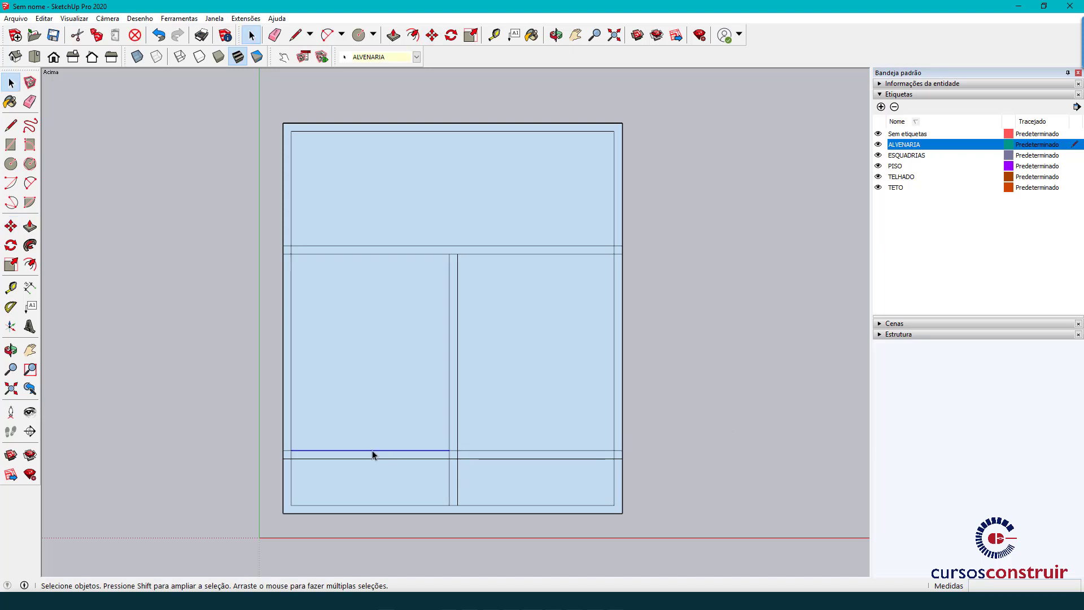
scroll(371, 453, "up", 1)
scroll(370, 454, "up", 1)
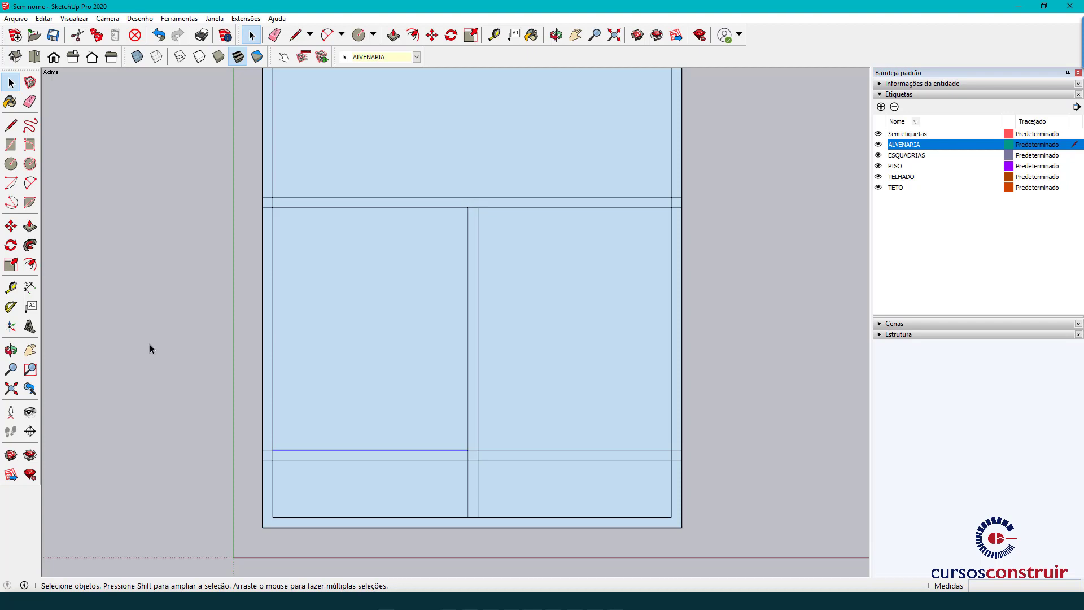
key("Delete")
left_click(340, 460)
key("Delete")
Delete the two leftover line stubs in the left room and recheck the PDF.
left_click(268, 450)
key("Delete")
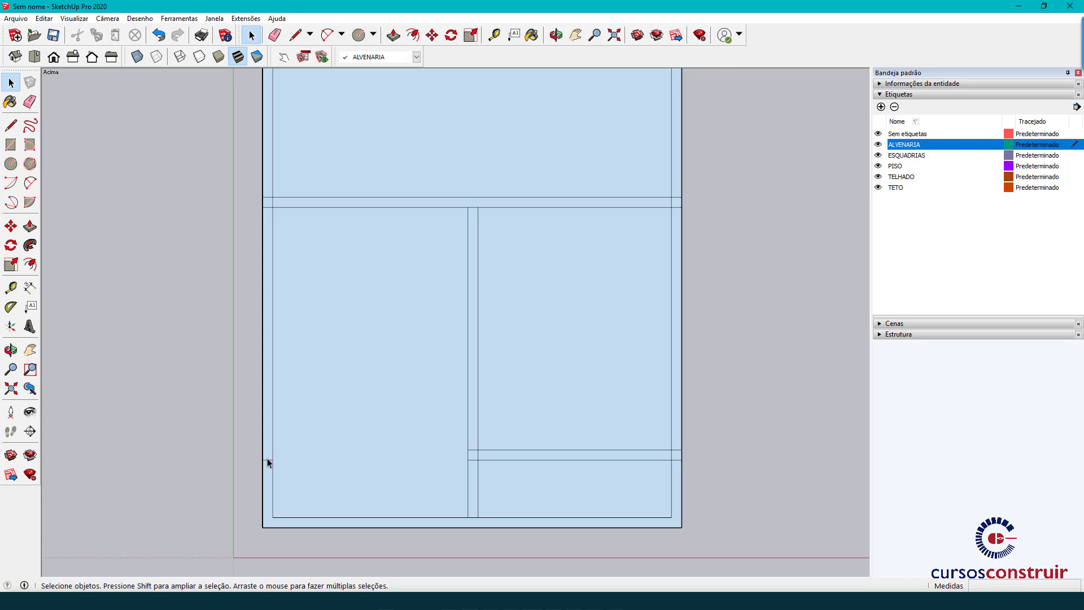
left_click(266, 459)
key("Delete")
key("alt+Tab")
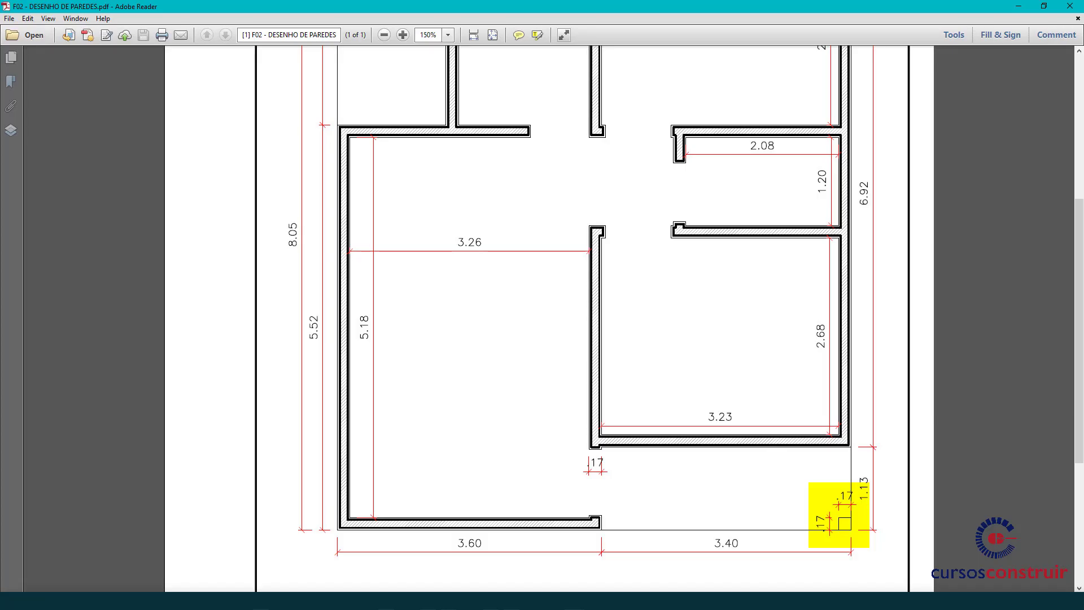
key("alt+Tab")
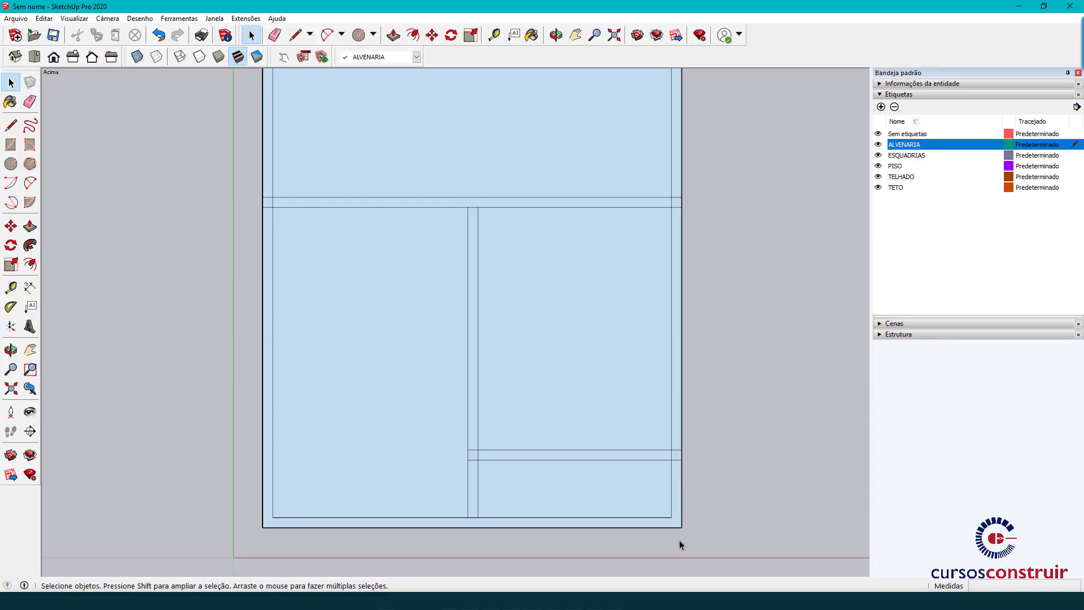
Draw two lines from the inner bottom-right corner to the outer edges, forming the 0.17 m pillar square.
scroll(679, 539, "up", 2)
scroll(679, 525, "up", 2)
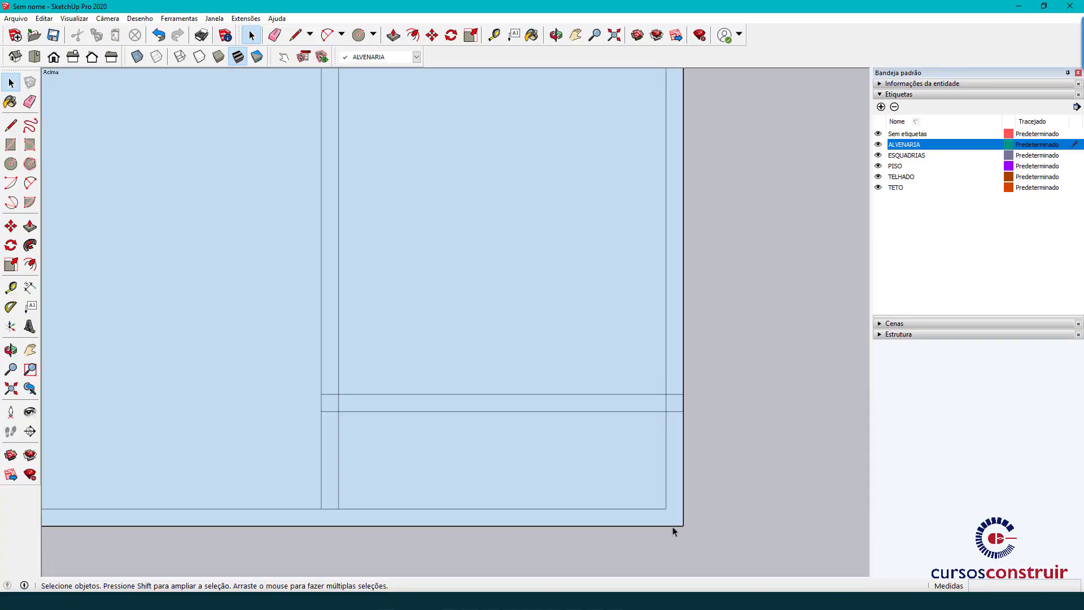
left_click(13, 127)
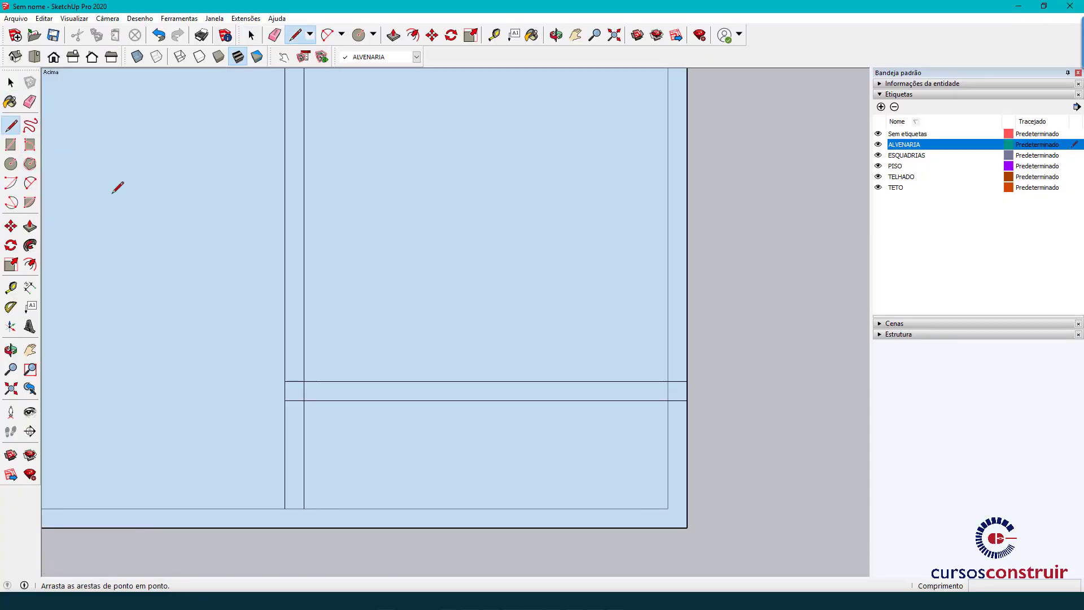
left_click(668, 508)
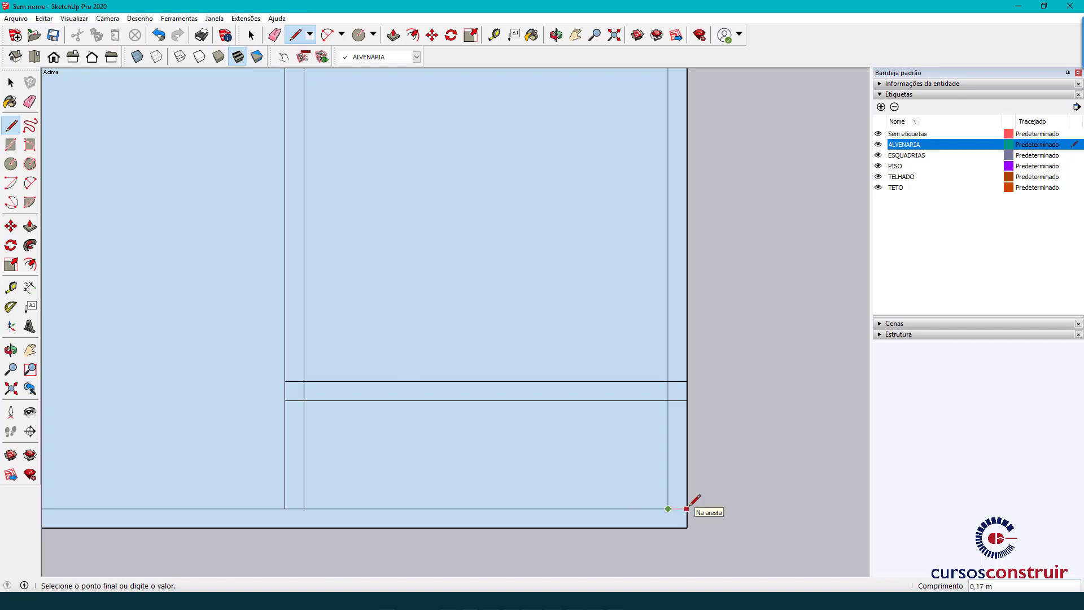
left_click(687, 506)
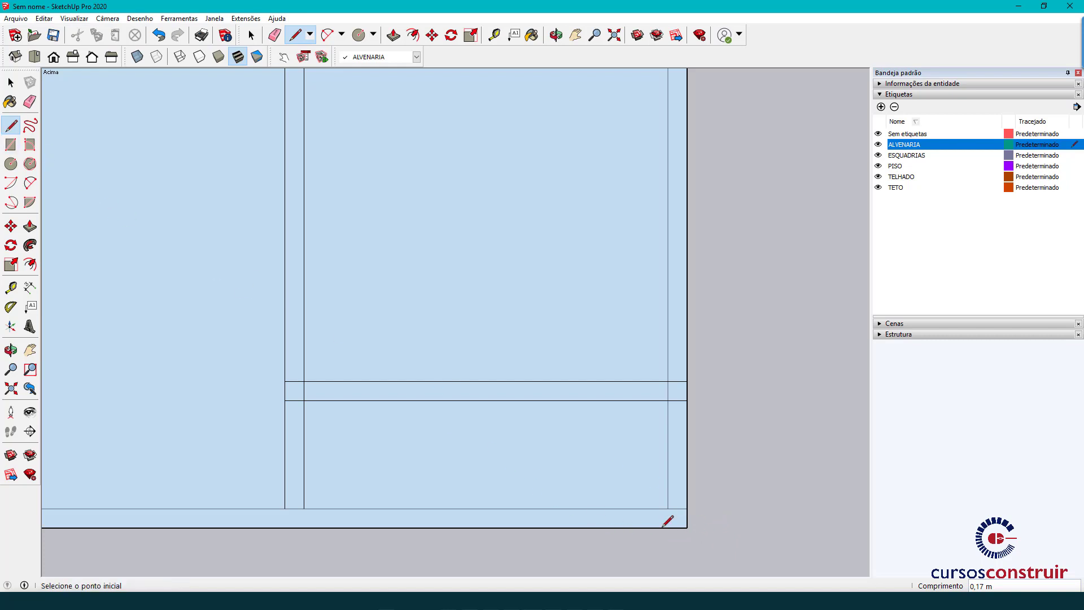
left_click(668, 508)
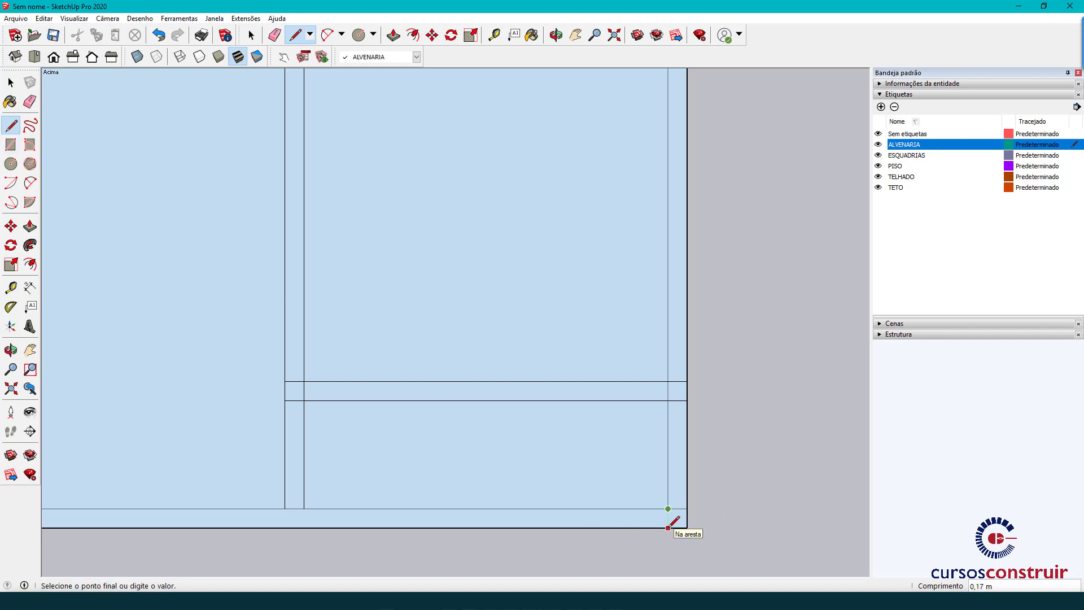
left_click(668, 527)
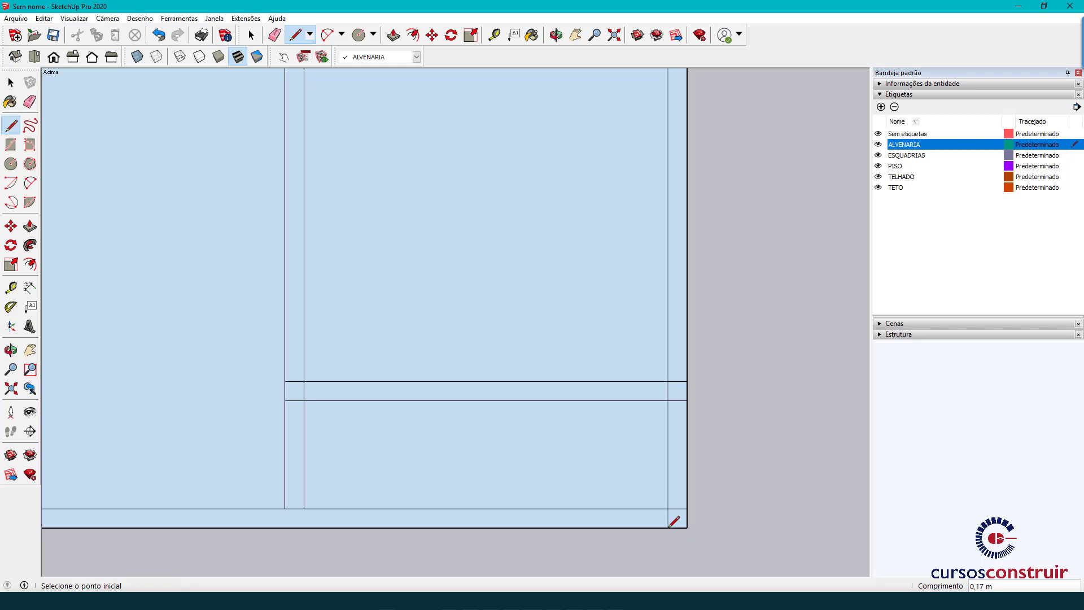
key("space")
Draw a closing line from the partition's inner corner down to the outer bottom edge.
scroll(401, 520, "down", 2)
scroll(314, 538, "up", 1)
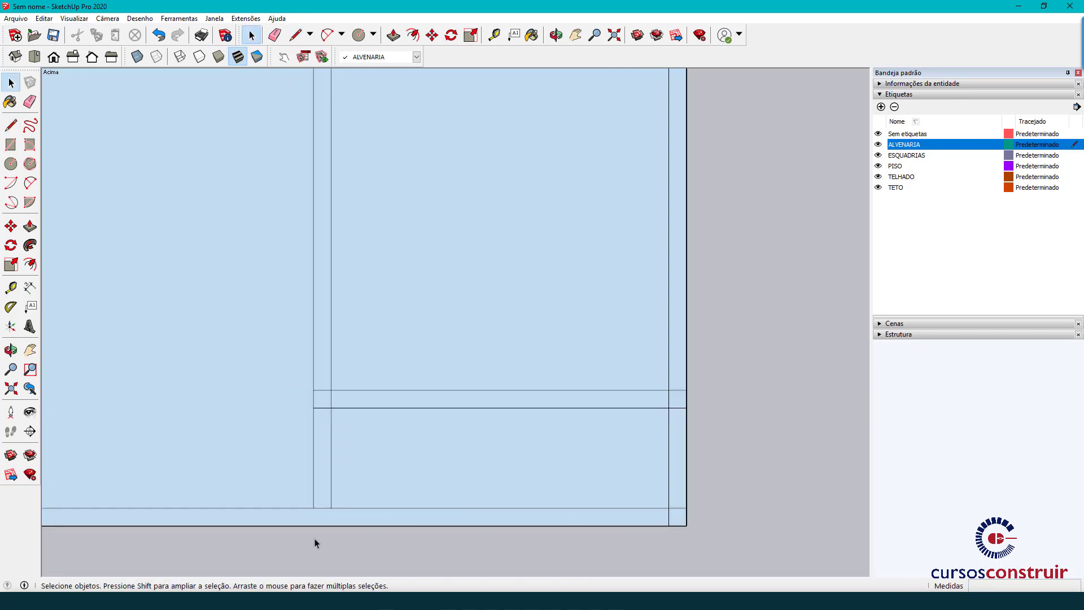
scroll(322, 530, "up", 1)
scroll(321, 531, "down", 1)
middle_click_drag(322, 530, 489, 408, "shift")
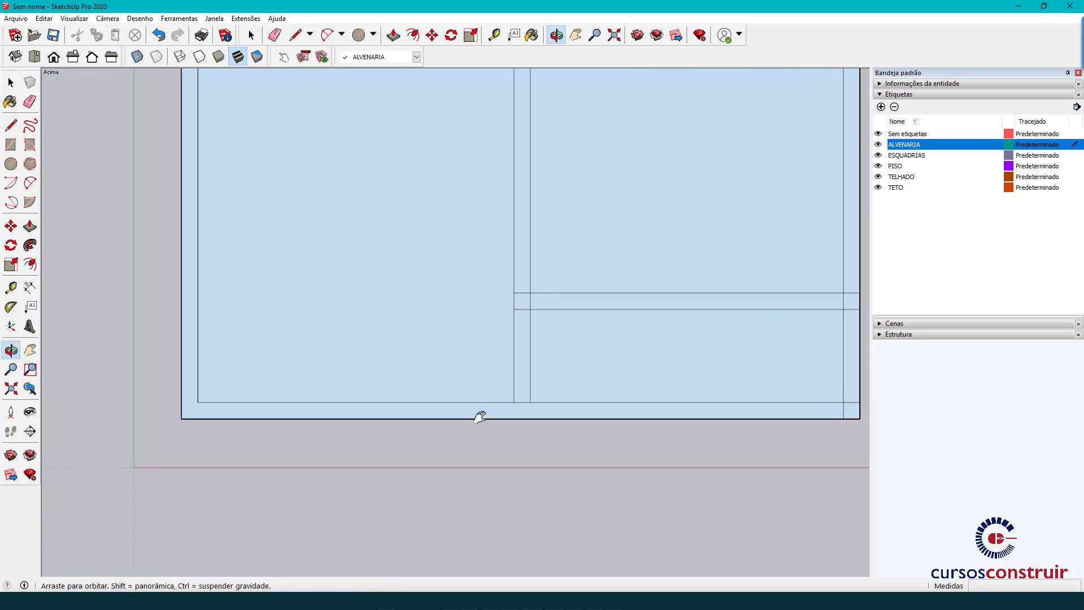
key("l")
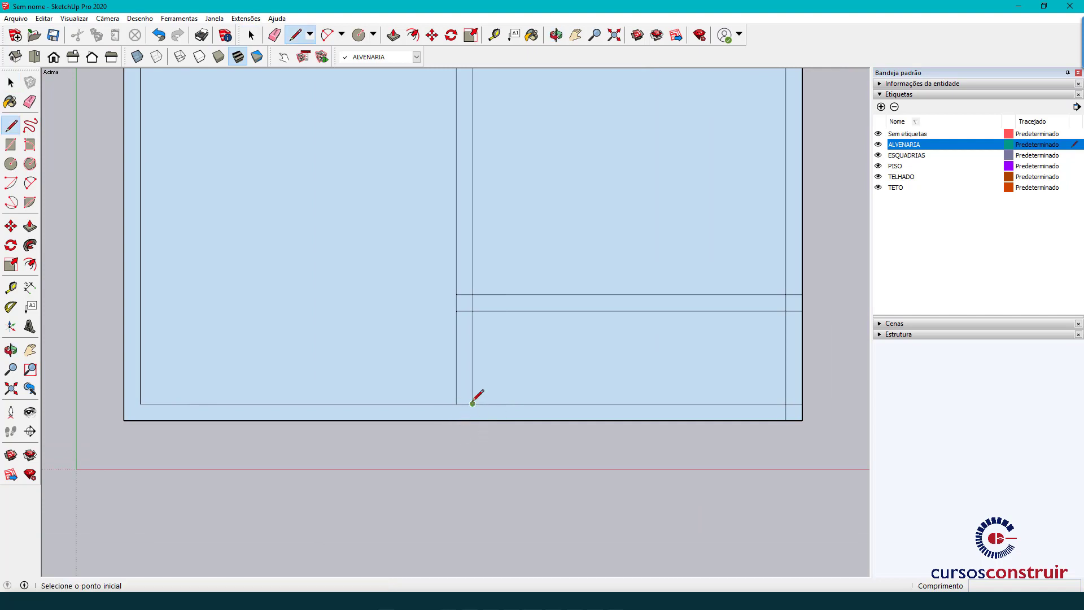
left_click(472, 404)
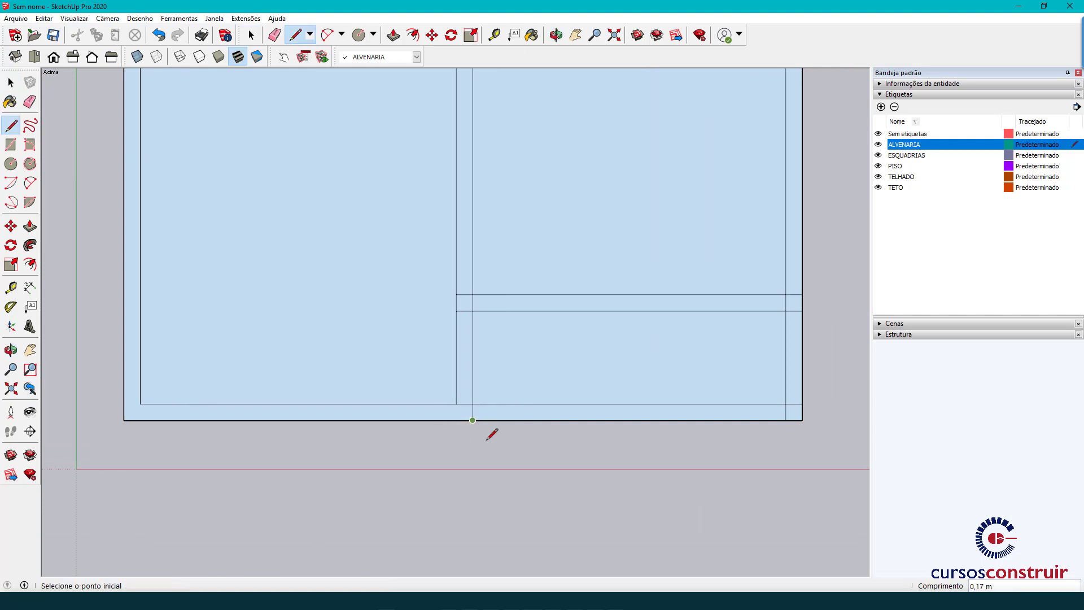
key("space")
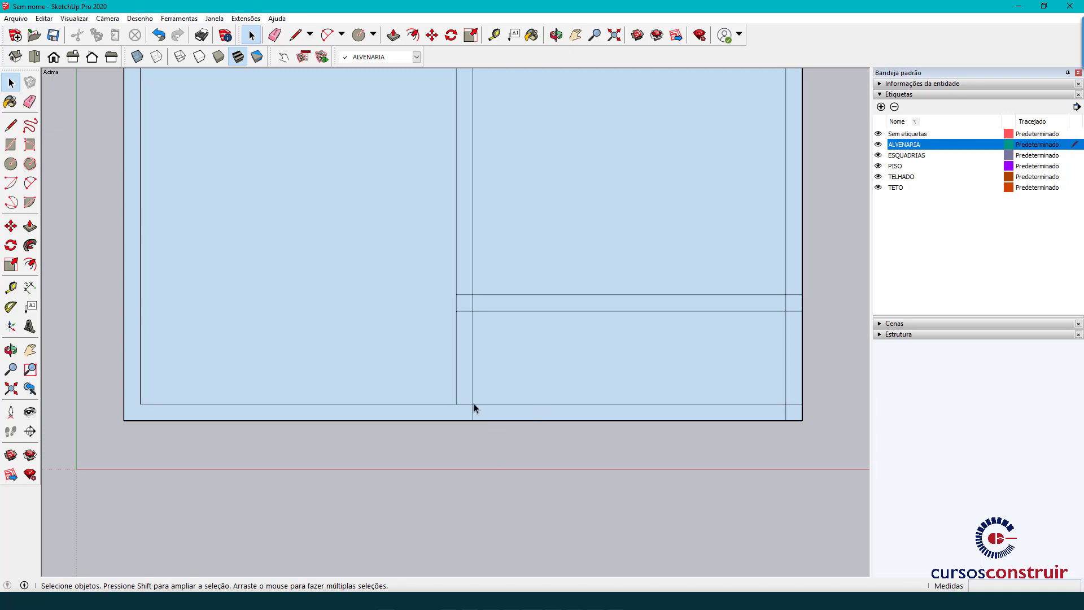
Delete the bottom edge stub, the right room's inner bottom line, and the short inner right line.
left_click(465, 404)
key("Delete")
left_click(527, 403)
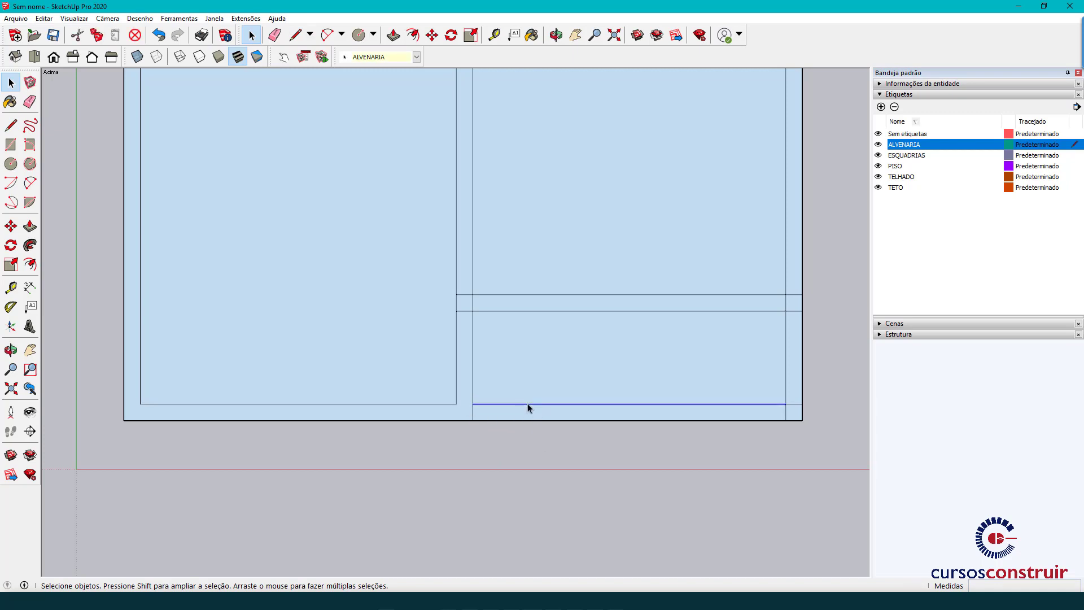
key("Delete")
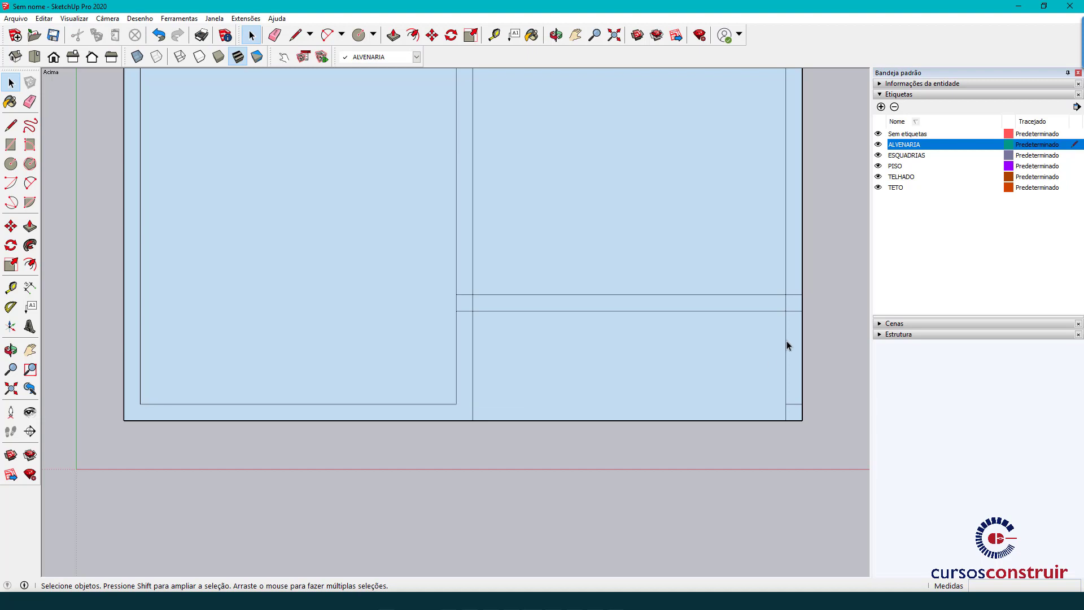
left_click(786, 342)
key("Delete")
scroll(583, 390, "down", 2)
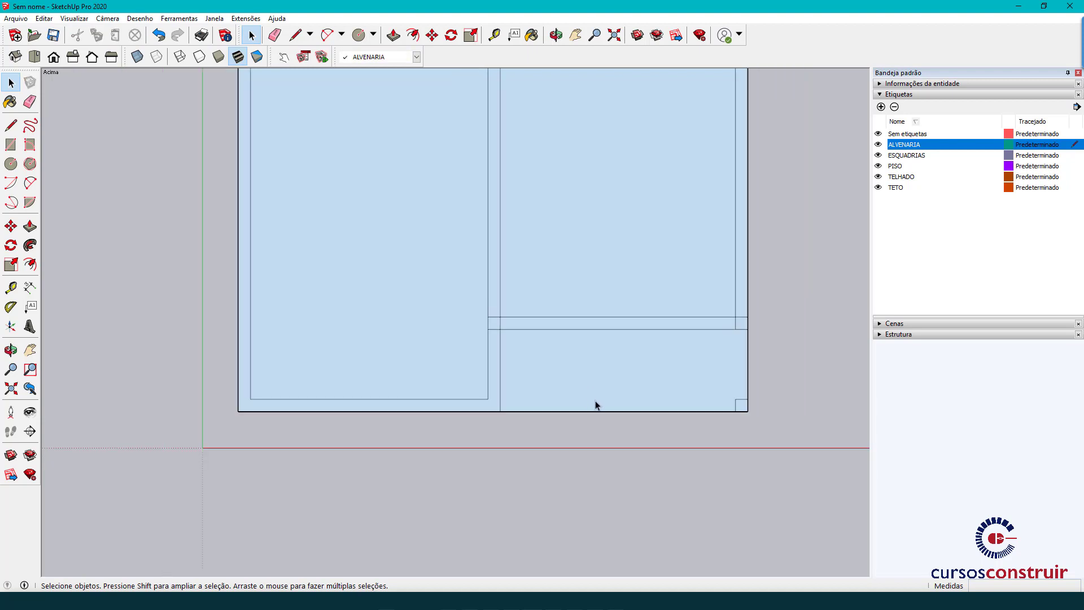
scroll(571, 390, "down", 1)
mouse_move(551, 341)
middle_mouse_down("shift")
mouse_move(478, 410)
mouse_move(481, 429)
middle_mouse_up("shift")
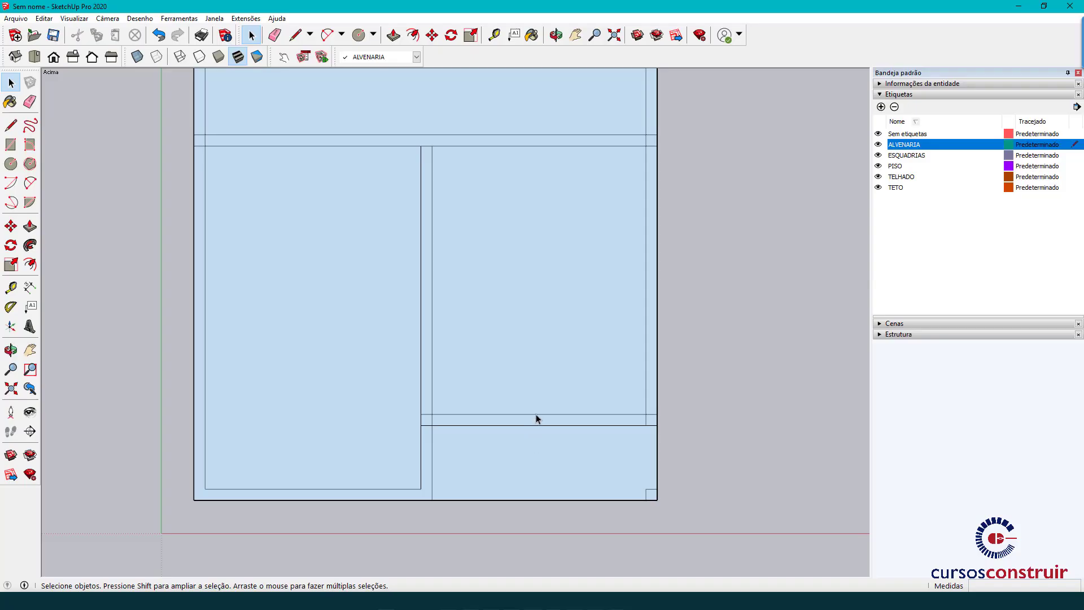
Copy the lower partition's upper line 2.68 m upward as the new partition line.
left_click(536, 414)
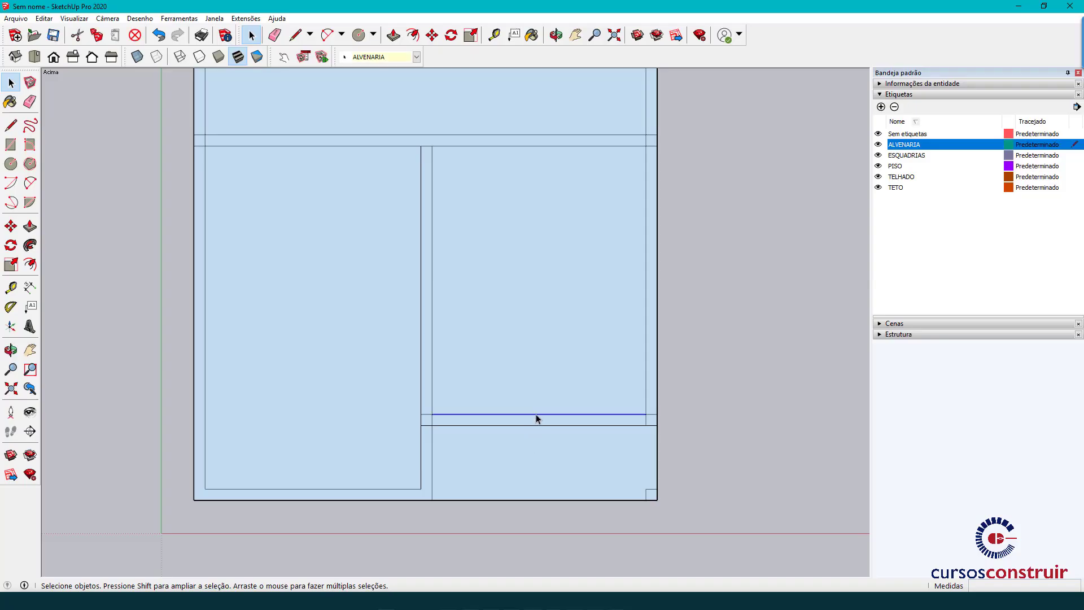
key("m")
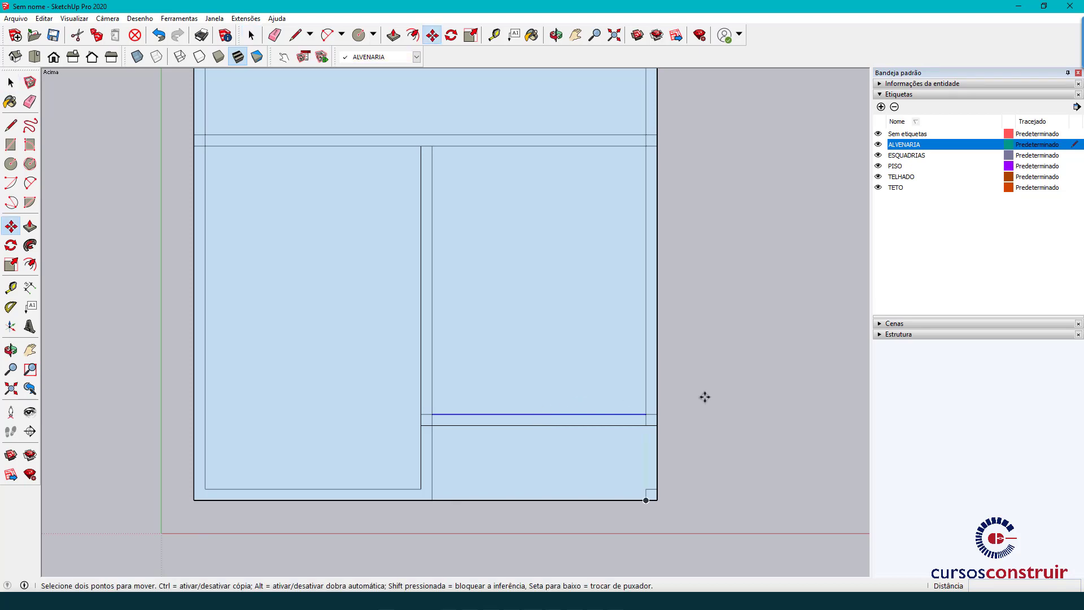
left_click(719, 403)
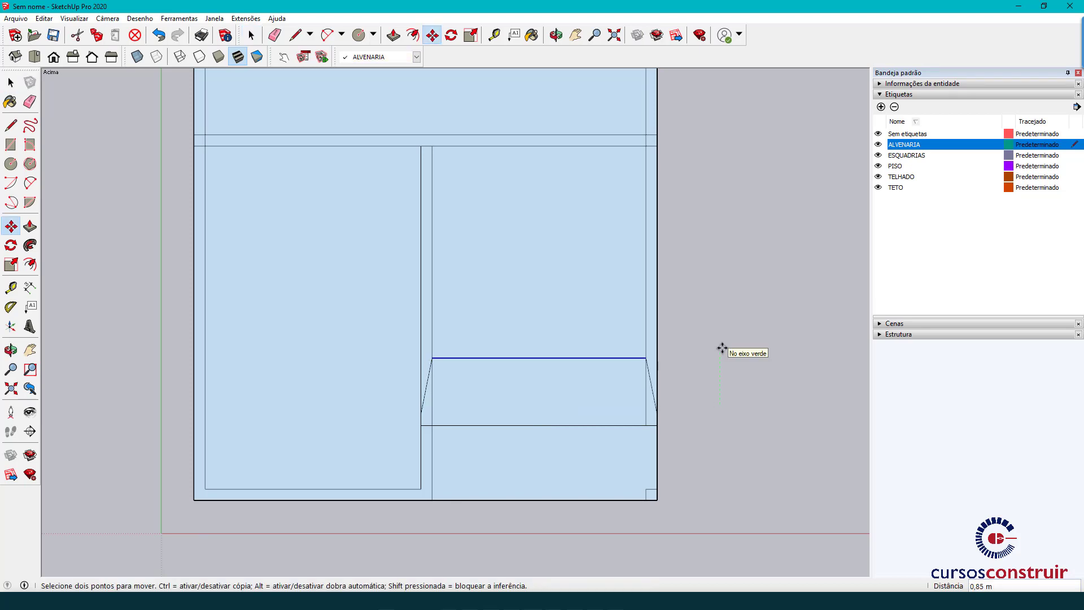
key("ctrl")
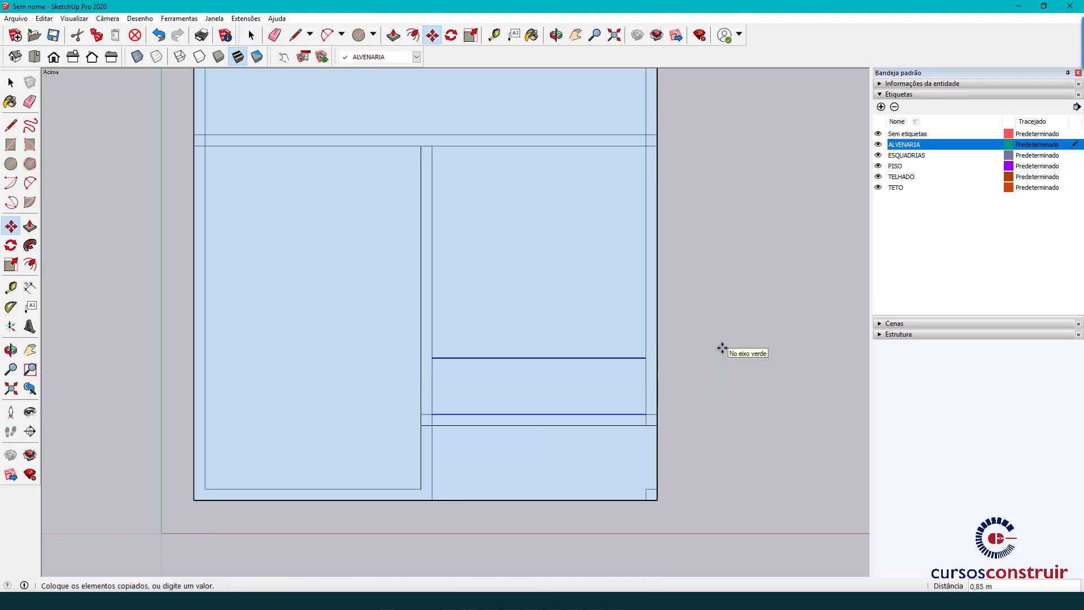
type("2,68")
key("Return")
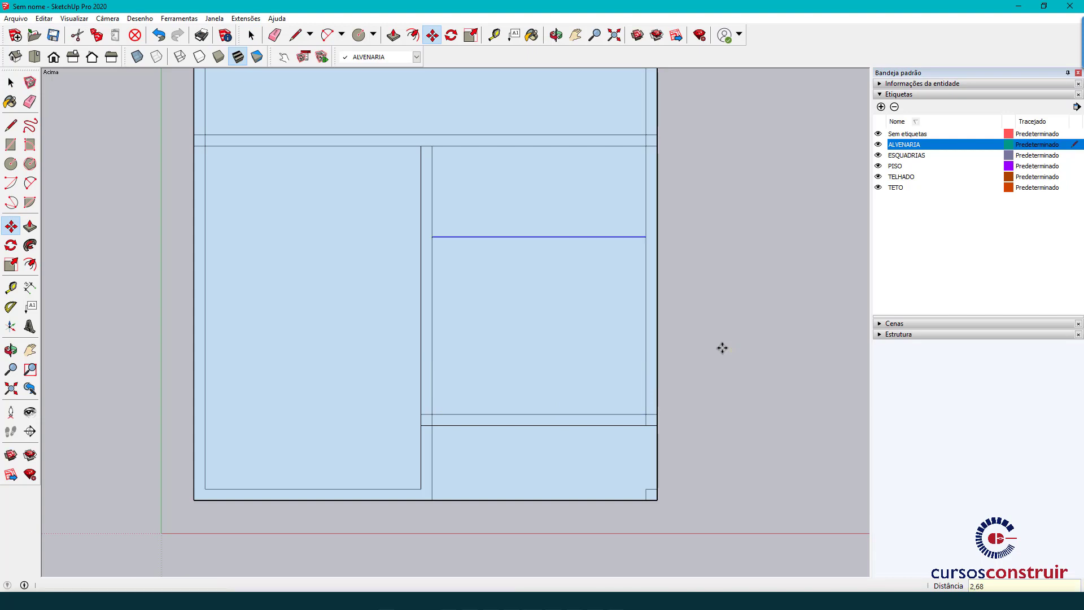
Copy that new line a further 0.17 m up to give the wall its thickness.
left_click(715, 315)
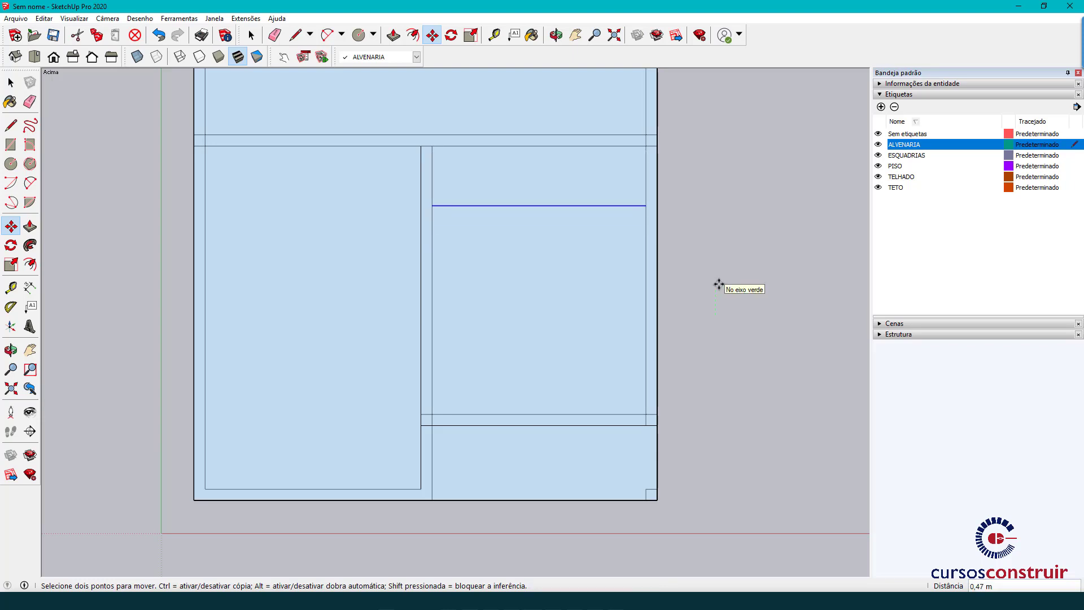
key("ctrl")
type(",17")
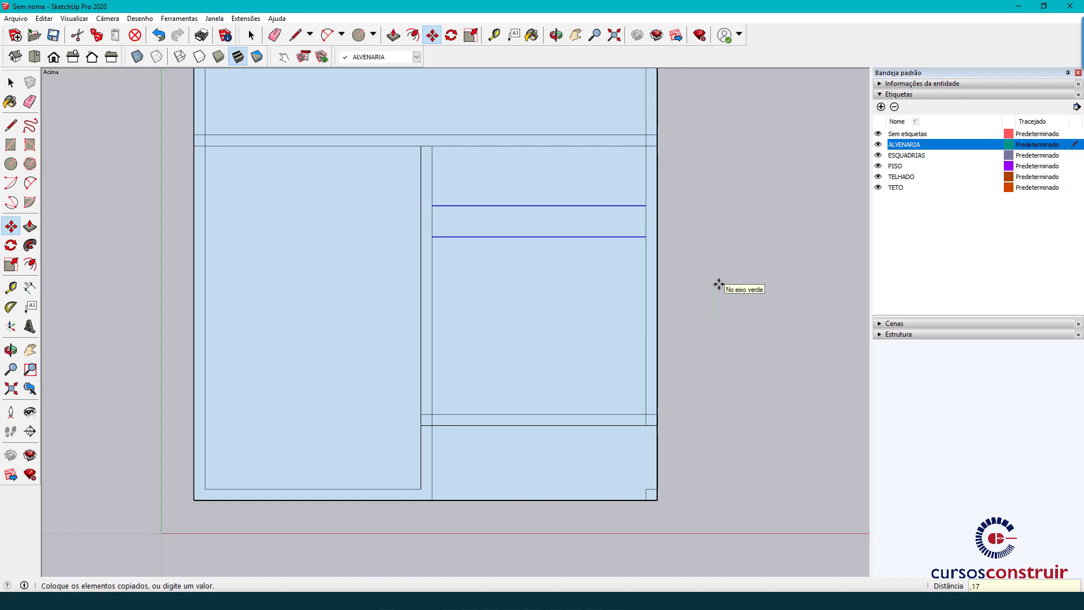
key("Return")
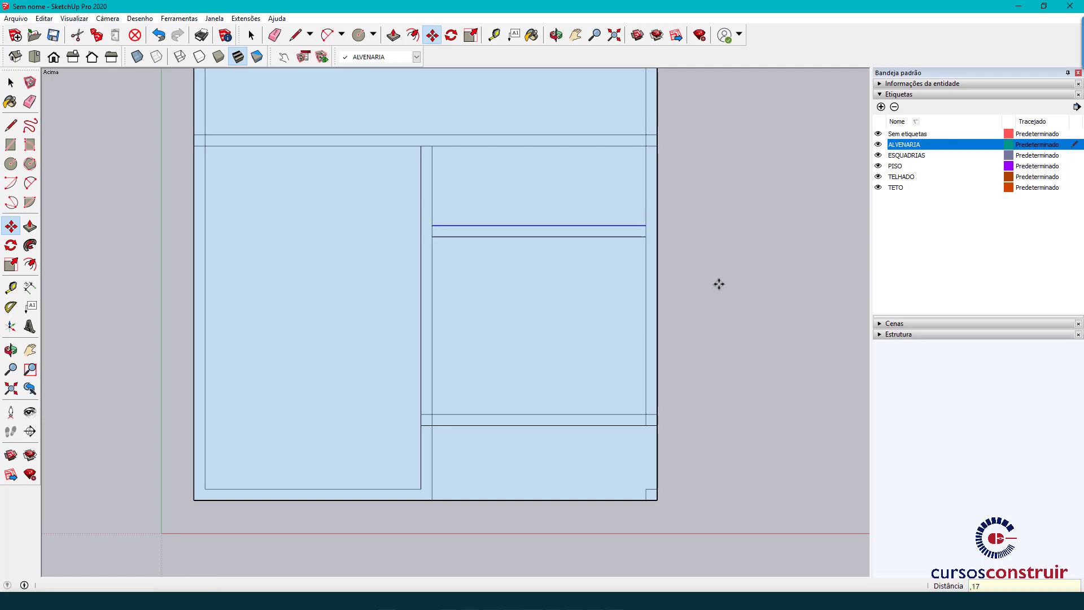
key("space")
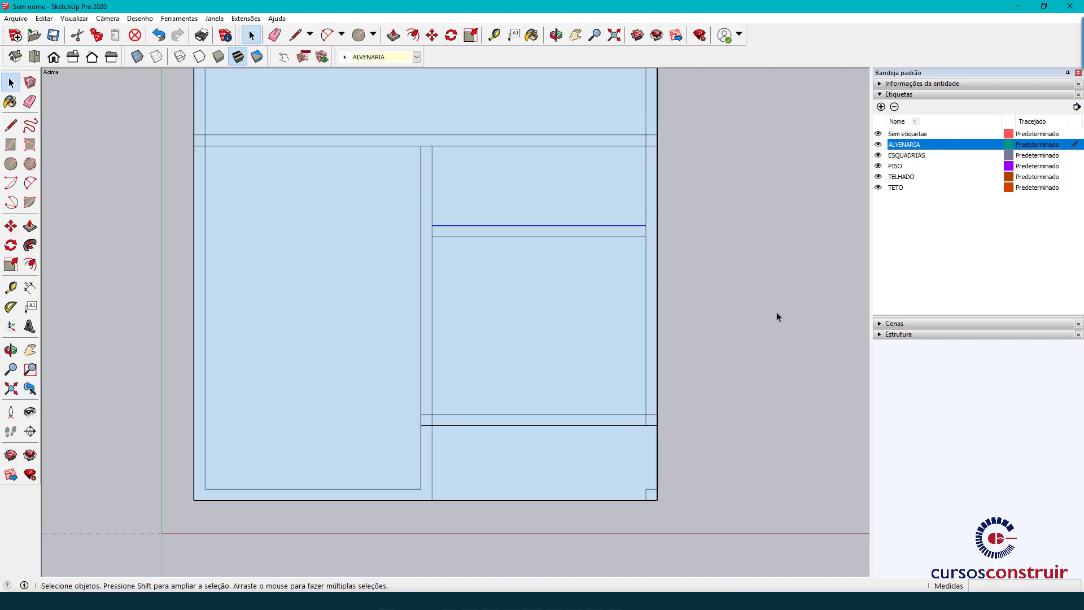
left_click(767, 309)
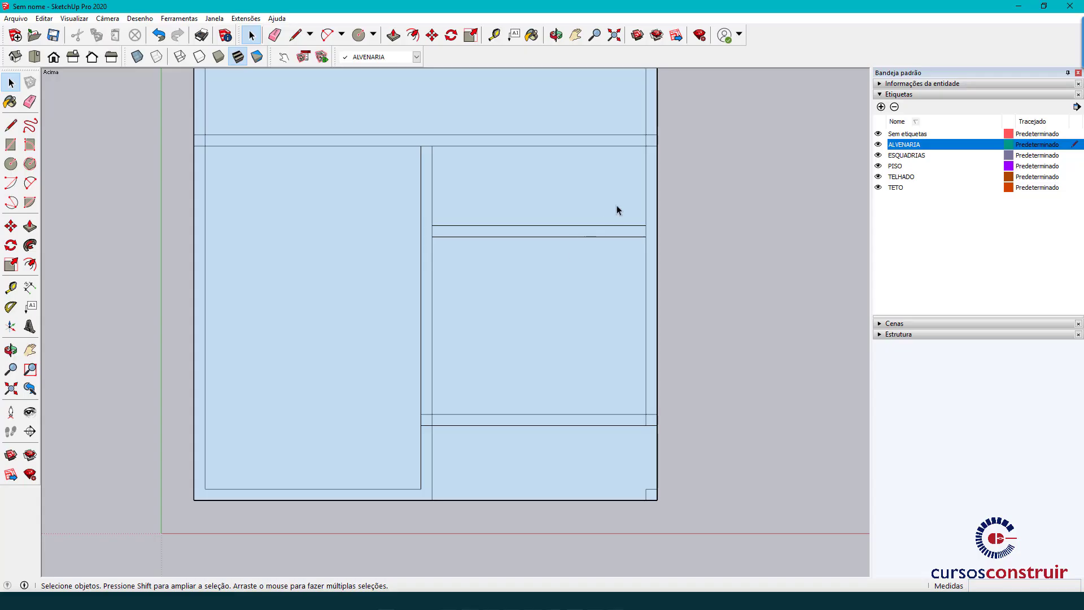
Copy the inner right wall line 2.08 m left, checking the dimension against the PDF plan.
left_click(646, 177)
key("m")
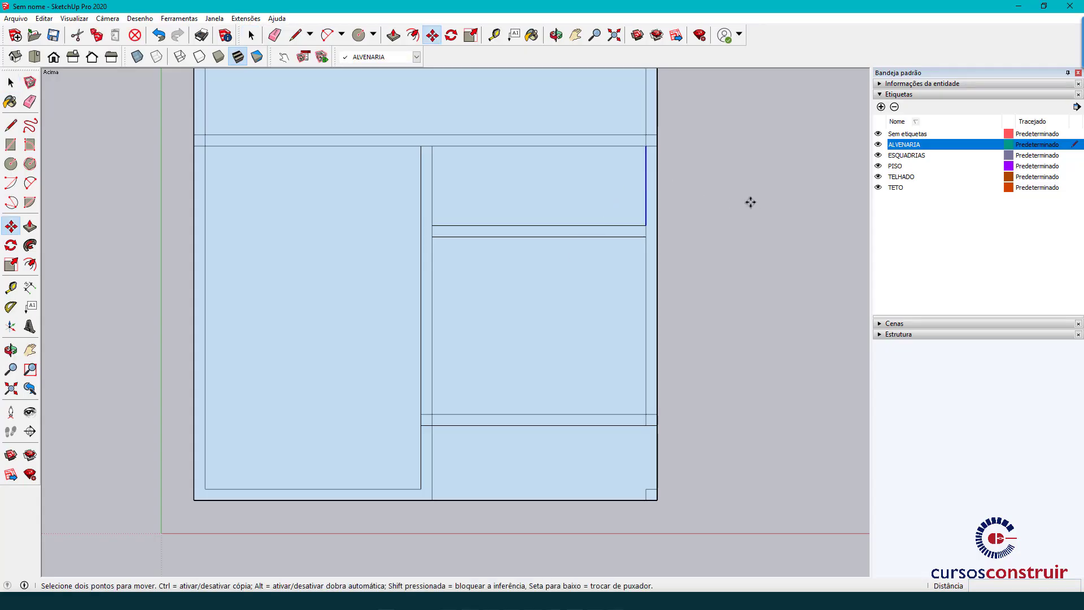
left_click(771, 196)
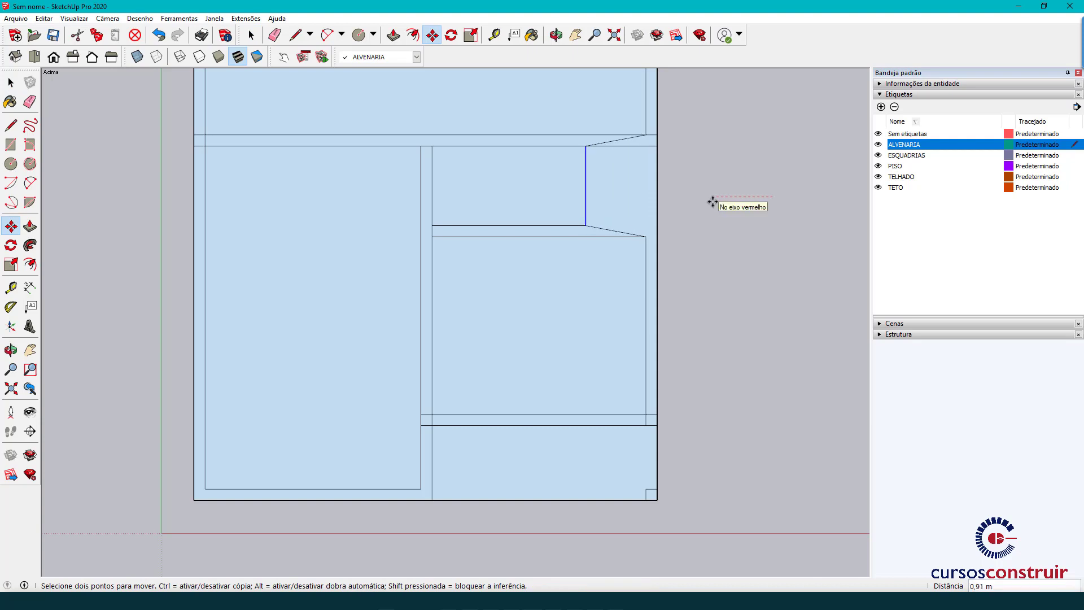
key("ctrl")
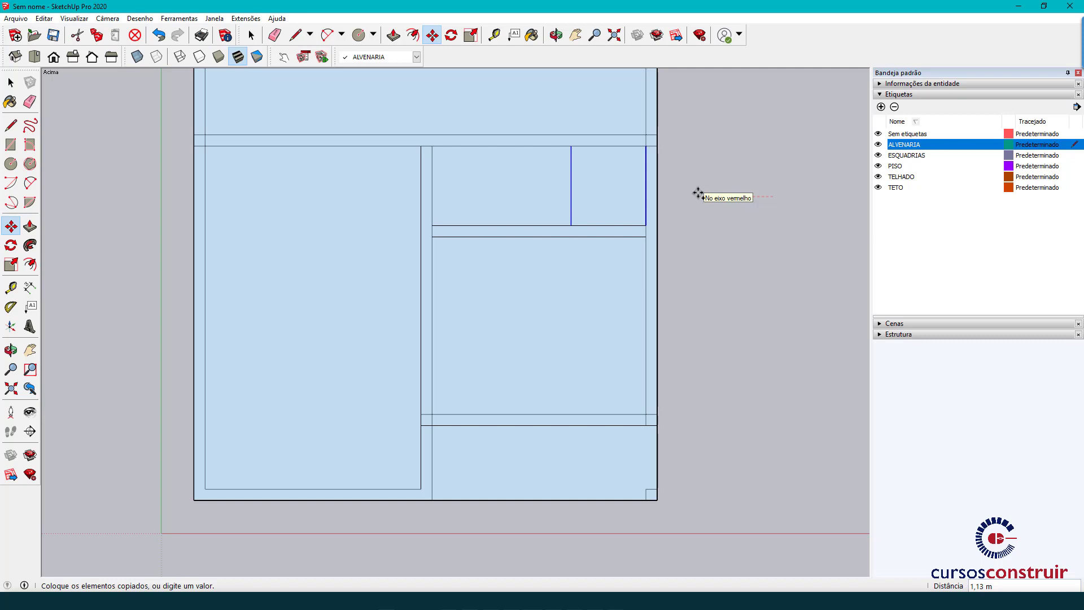
type("2,08")
key("Return")
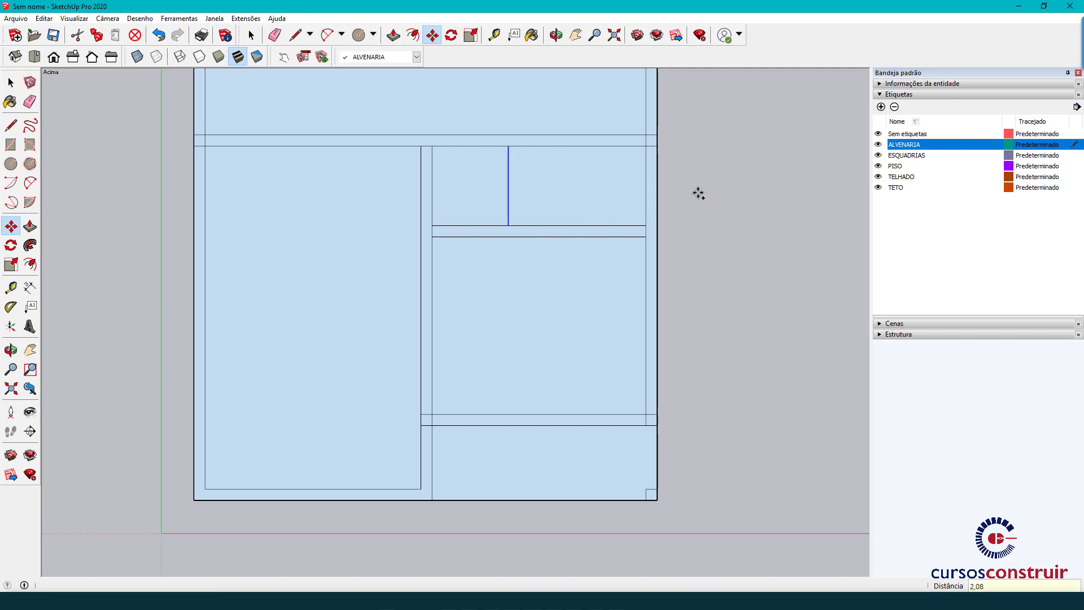
key("space")
key("alt+Tab")
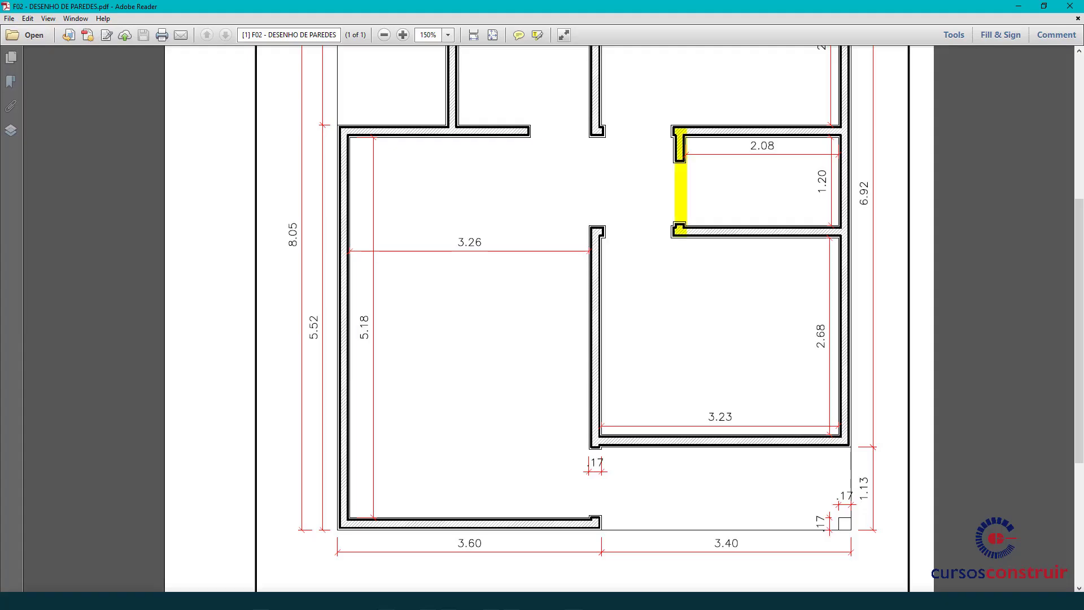
key("alt+Tab")
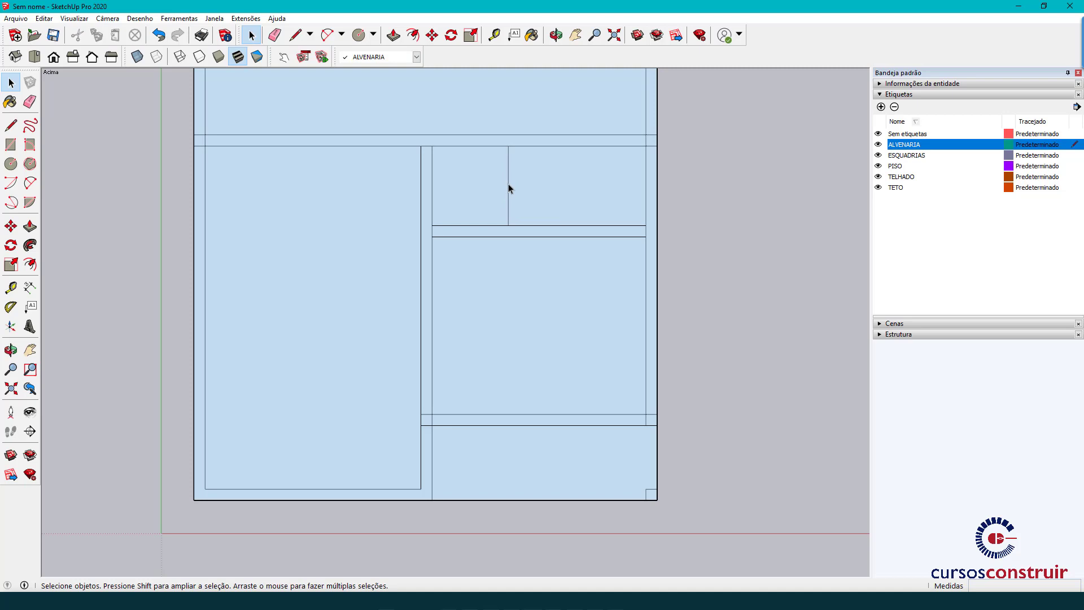
Copy the 2.08 m partition line a further 0.17 m left to form the wall.
left_click(508, 184)
key("m")
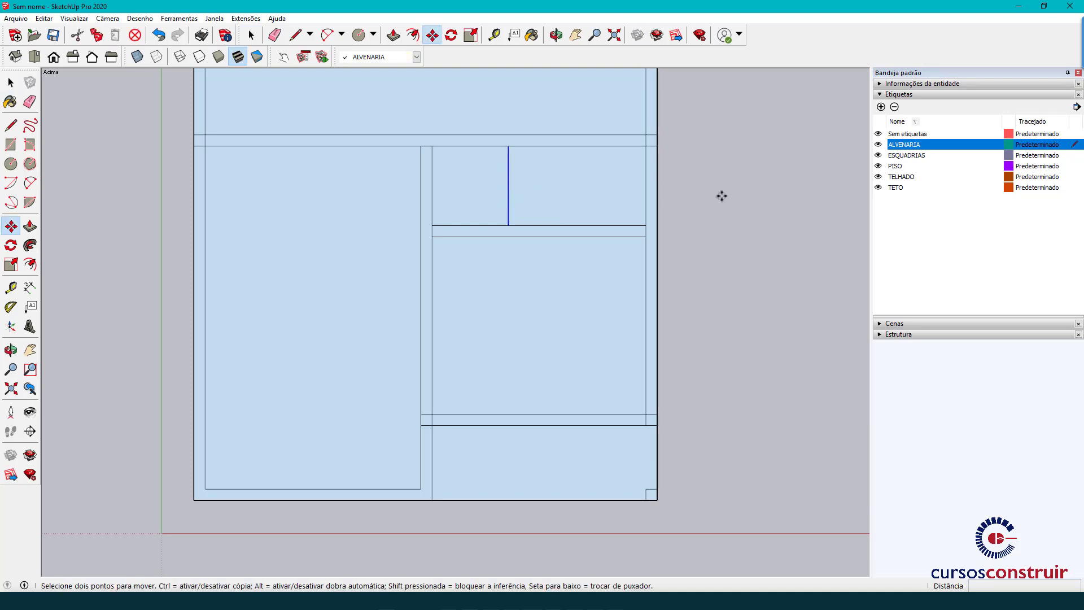
left_click(721, 196)
key("ctrl")
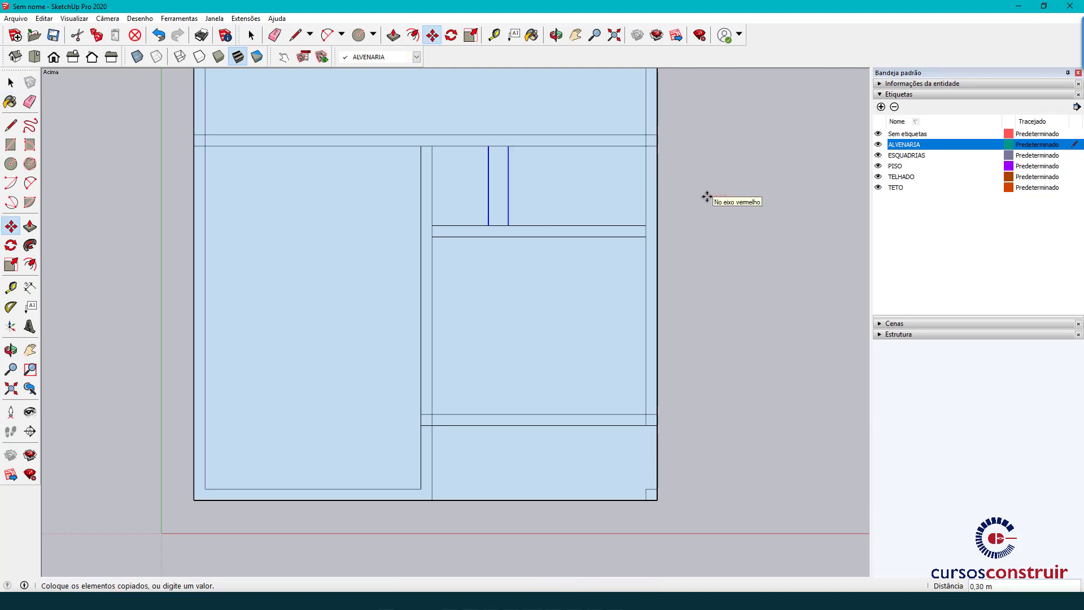
type(",17")
key("Return")
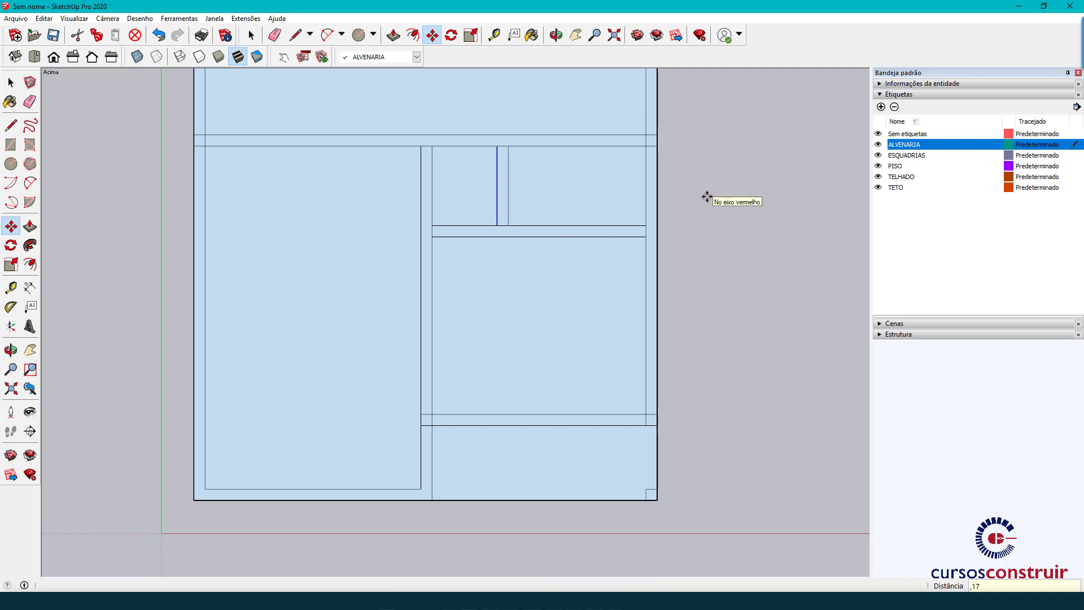
key("space")
left_click(706, 197)
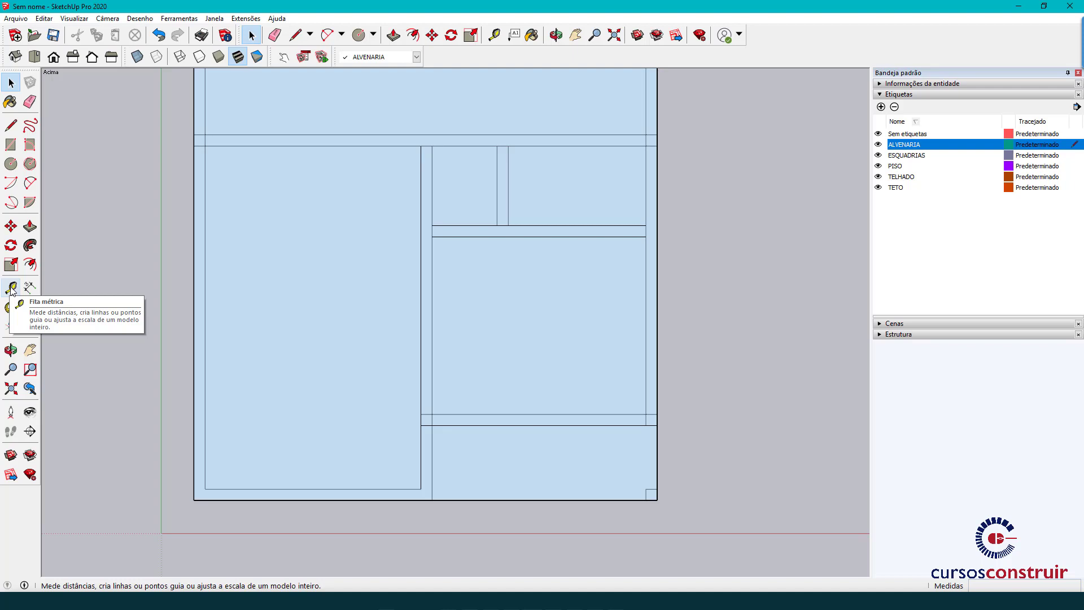
key("t")
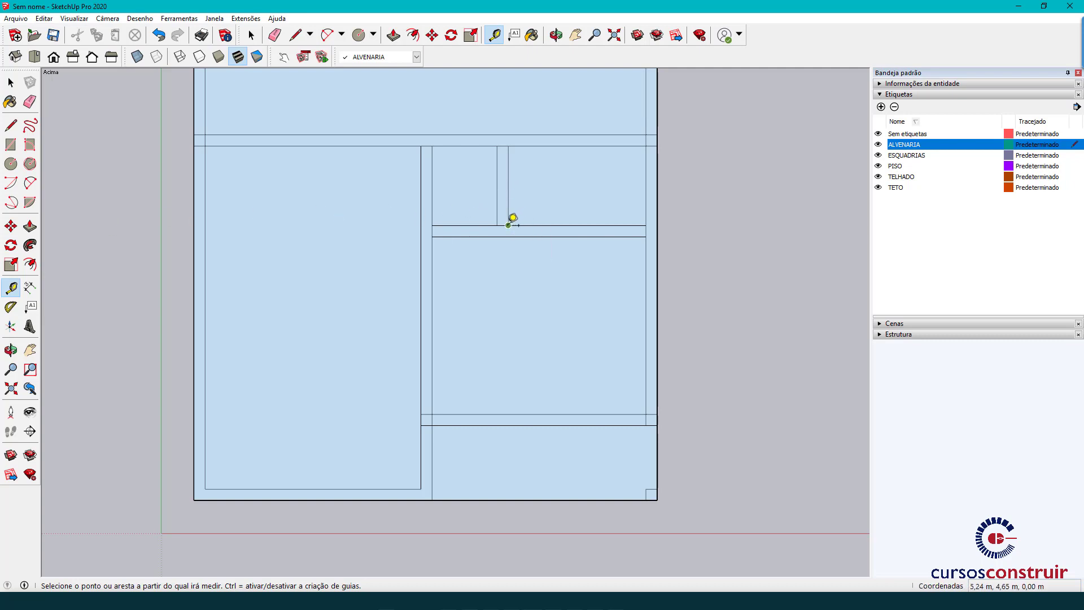
left_click(508, 226)
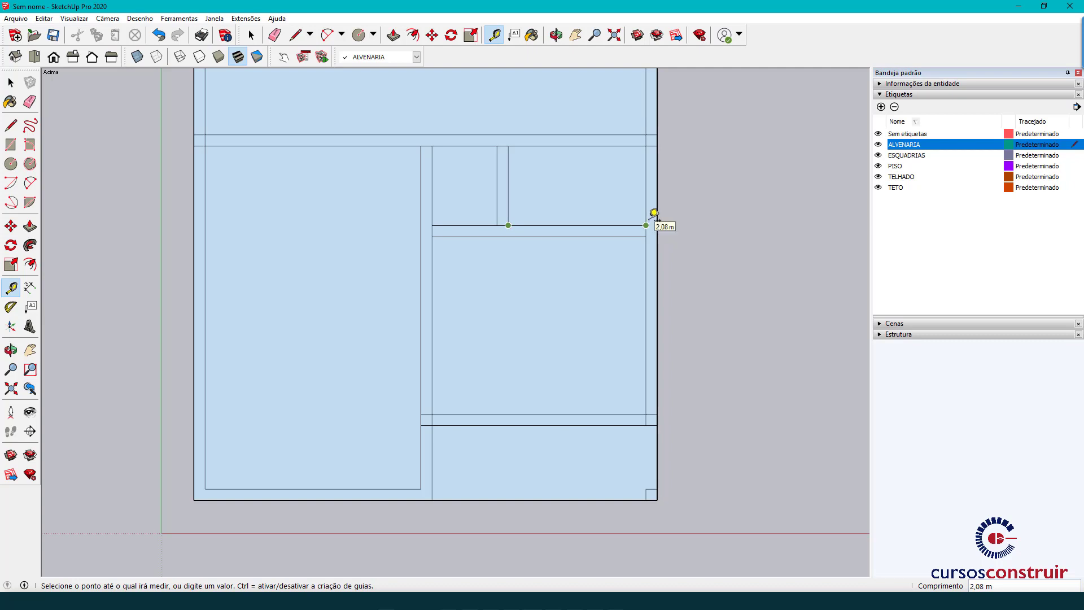
key("space")
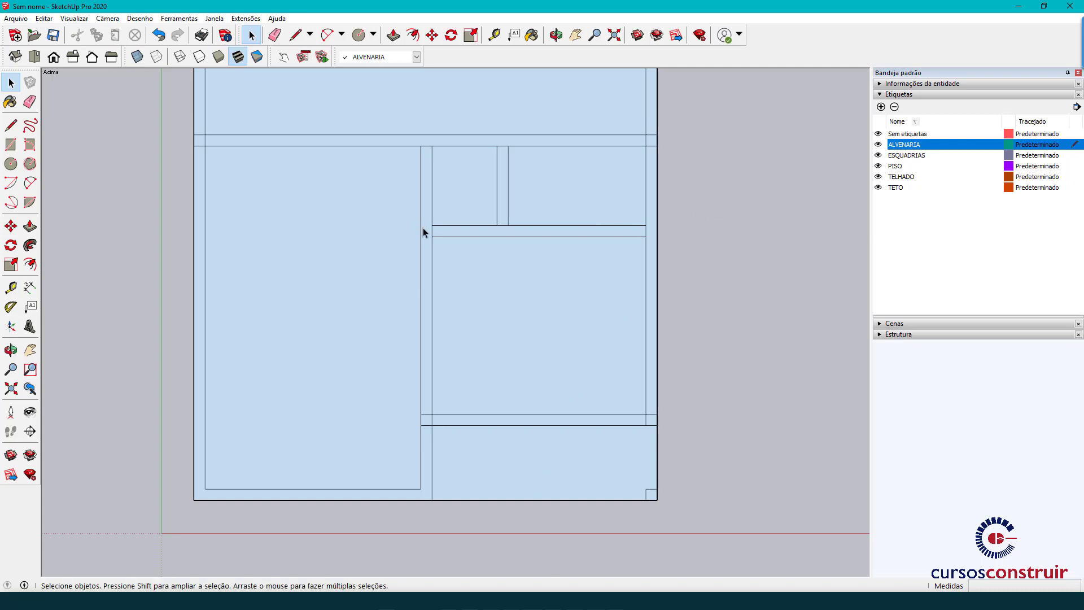
Close the vertical wall at the upper junction and delete the two wall lines above it.
key("l")
scroll(429, 229, "up", 1)
scroll(433, 225, "up", 2)
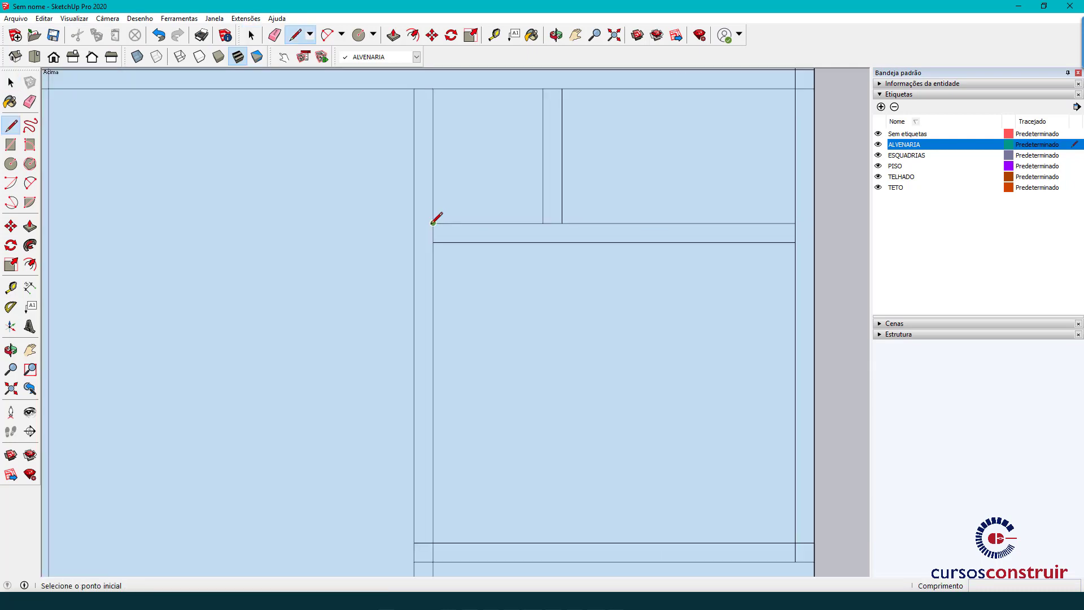
left_click(433, 223)
left_click(414, 223)
key("space")
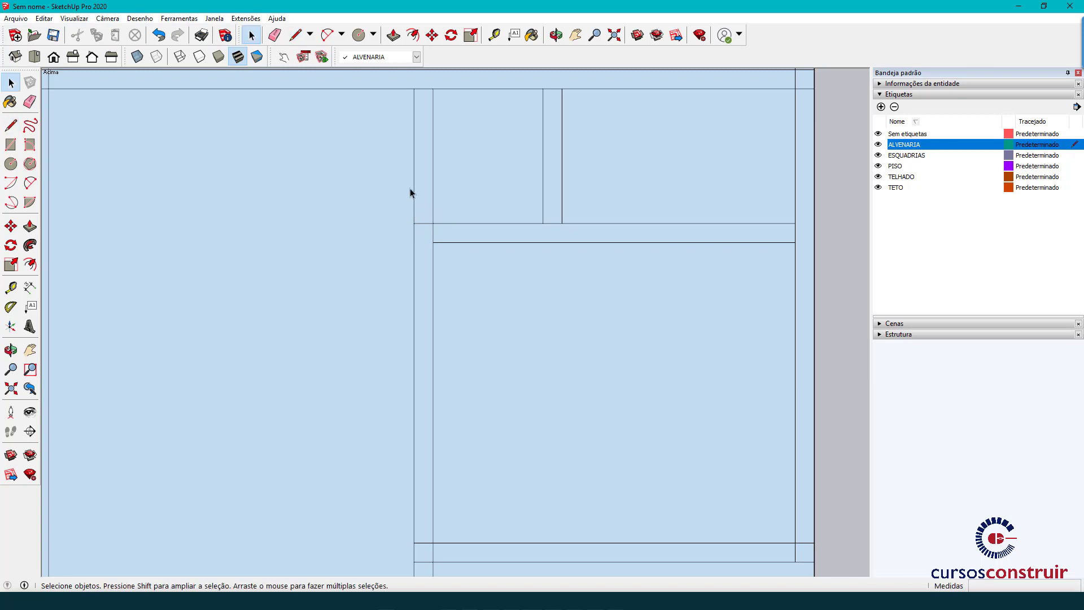
left_click(414, 186)
key("Delete")
left_click(432, 180)
key("Delete")
Delete the two leftover edges inside the lower wall corner.
scroll(427, 215, "down", 1)
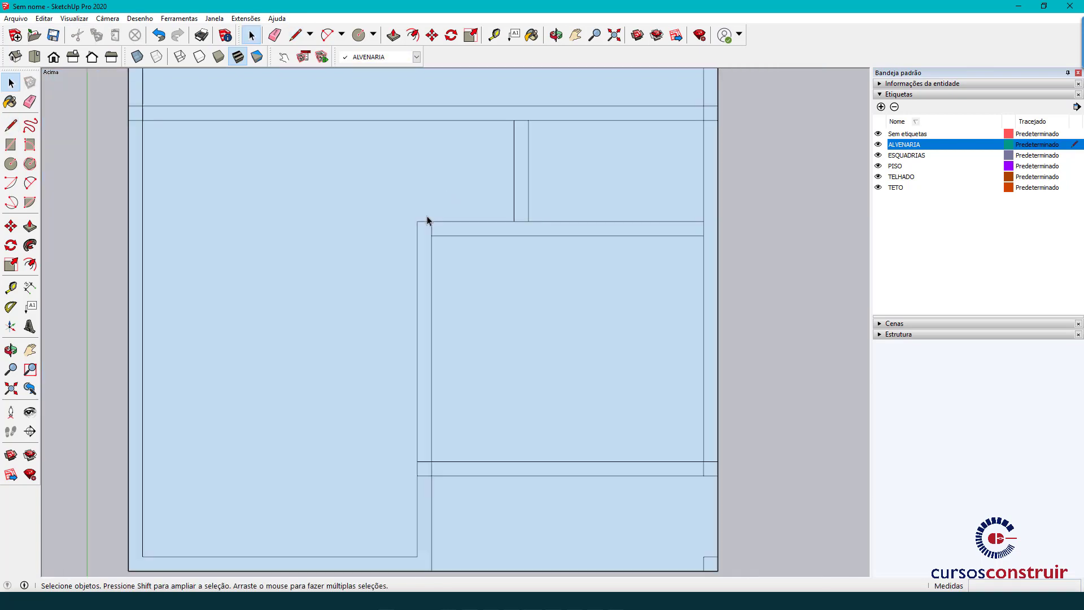
scroll(429, 226, "down", 1)
scroll(457, 344, "down", 1)
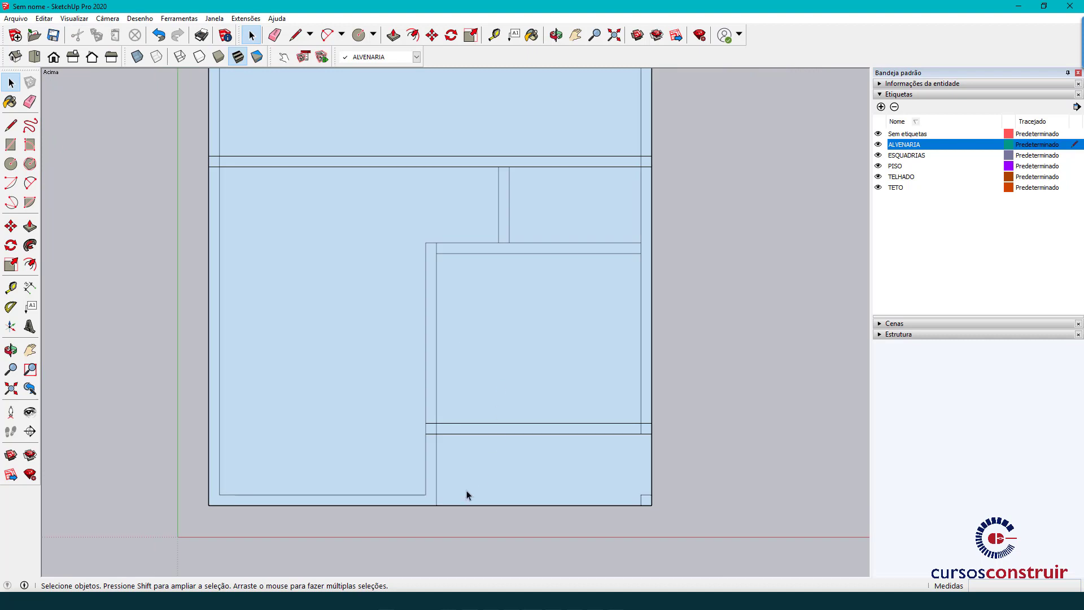
scroll(426, 439, "up", 2)
scroll(440, 434, "up", 2)
left_click(429, 427)
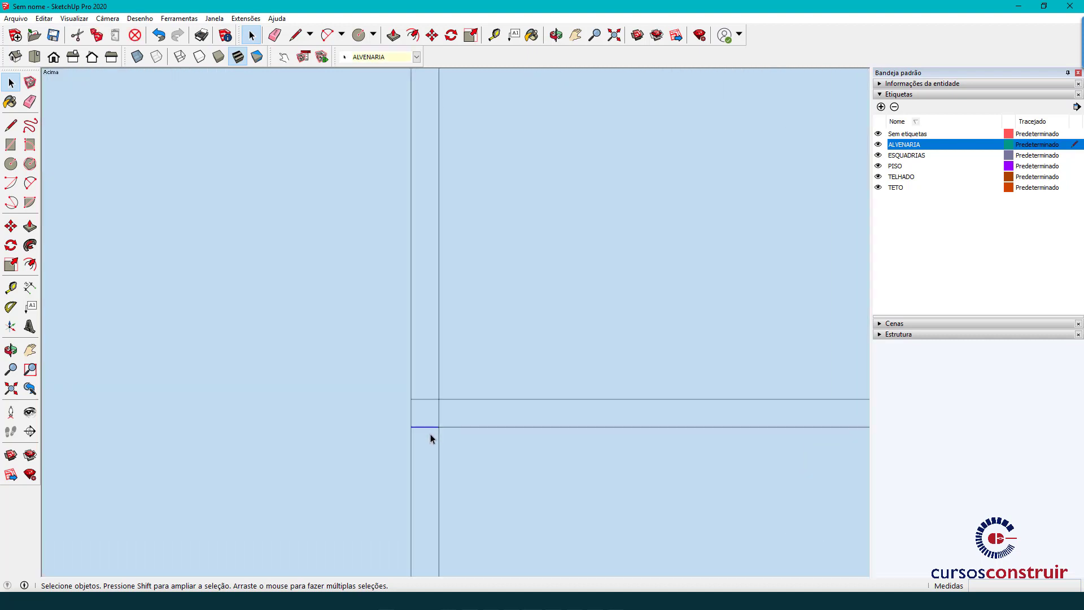
key("Delete")
key("Delete")
left_click(438, 411)
Remove the short leftover edges at the lower-right wall junction, undoing one that erased the face.
key("Delete")
scroll(427, 407, "down", 1)
scroll(426, 407, "down", 3)
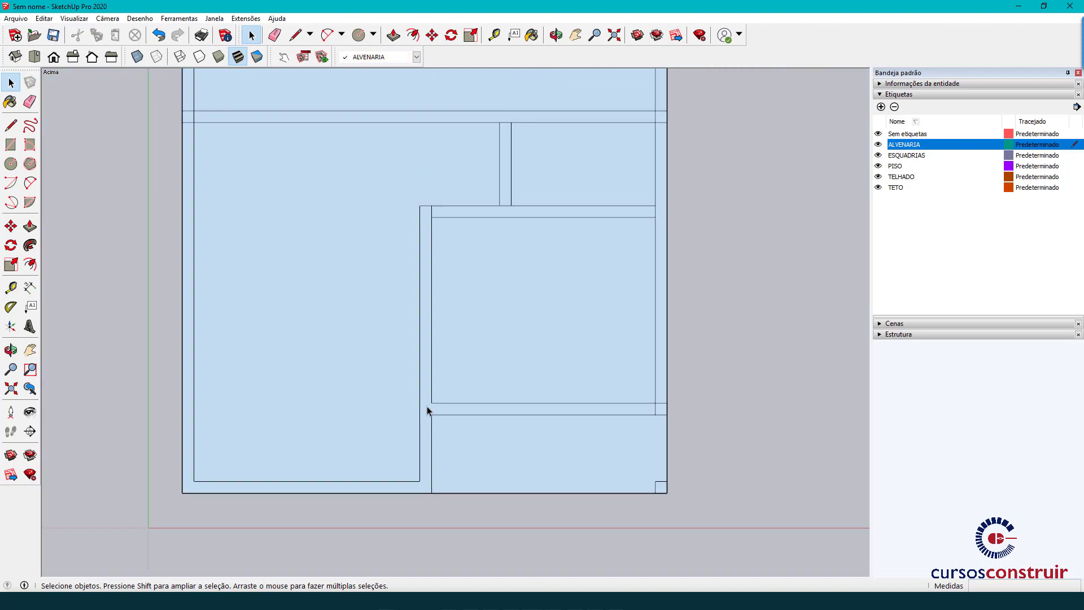
scroll(670, 412, "up", 3)
left_click(654, 400)
key("Delete")
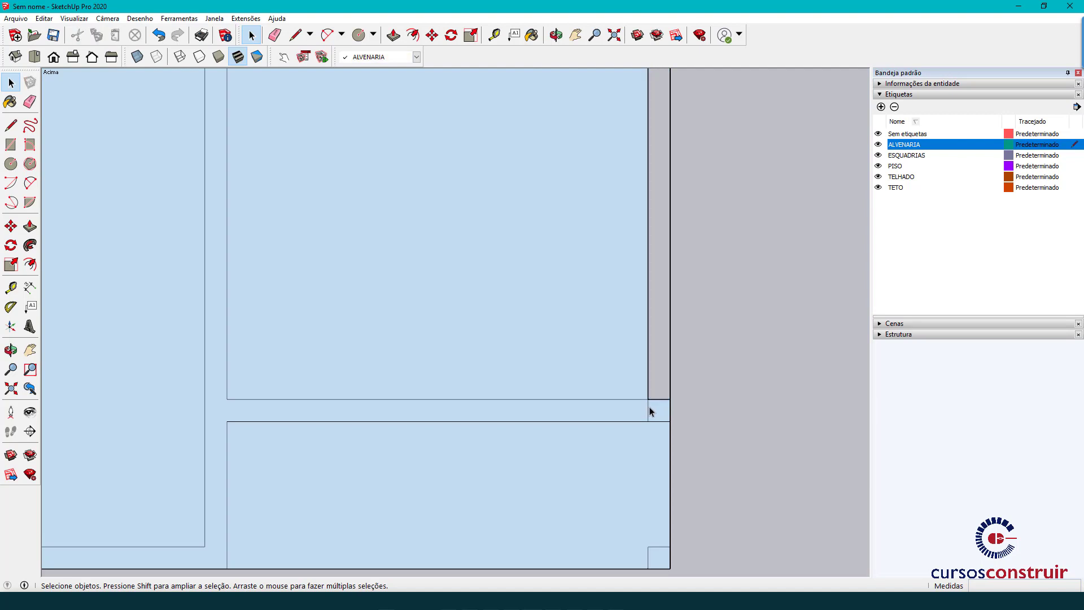
key("ctrl+z")
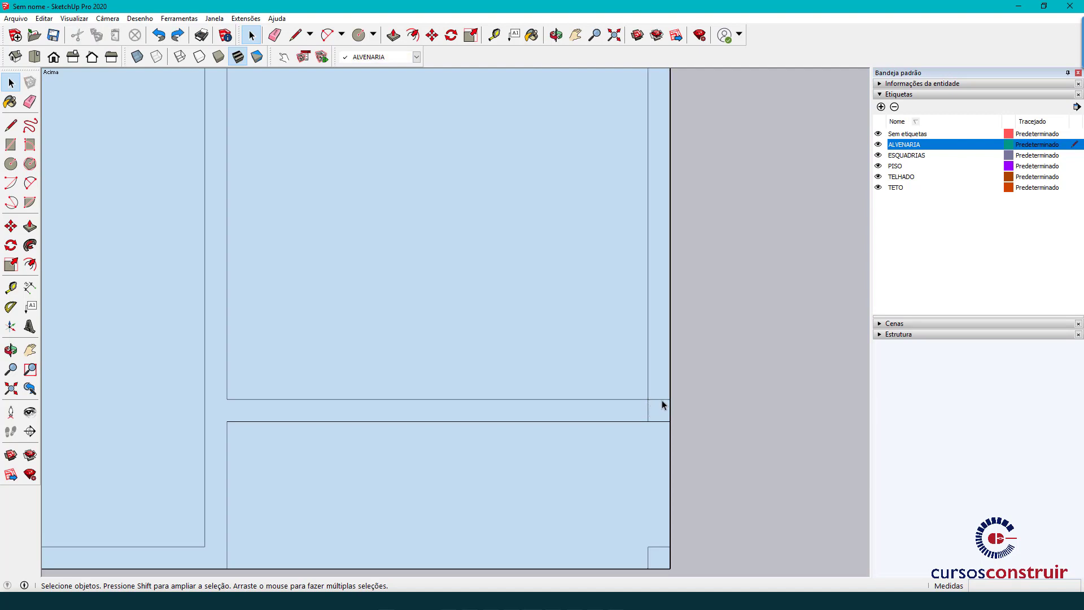
left_click(661, 400)
key("Delete")
left_click(649, 412)
key("Delete")
Delete the edge across the wall gap and a short wall edge near the top right.
scroll(685, 411, "down", 2)
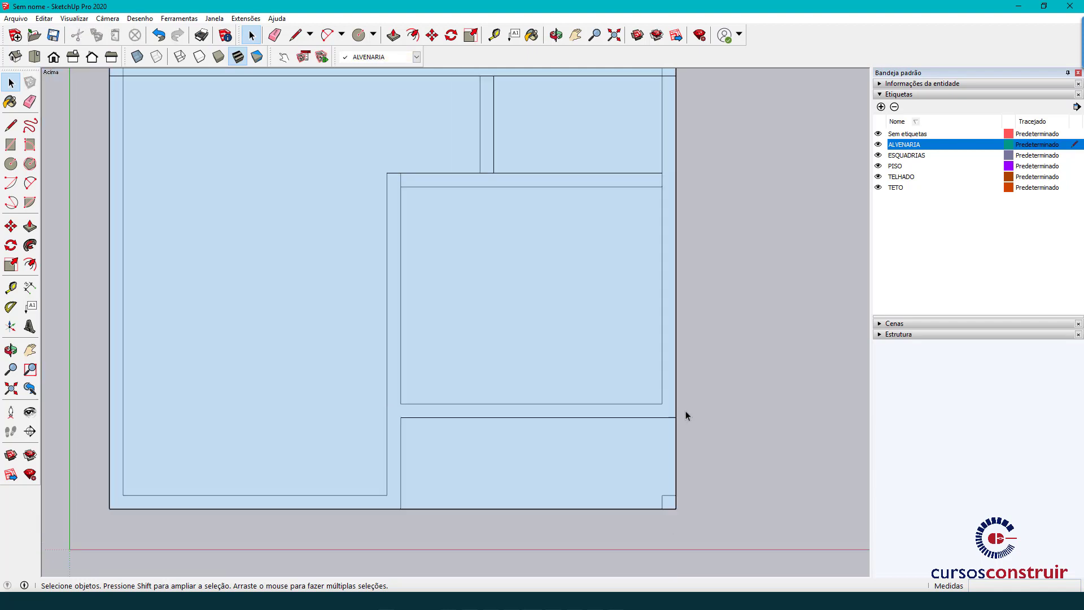
scroll(677, 362, "down", 1)
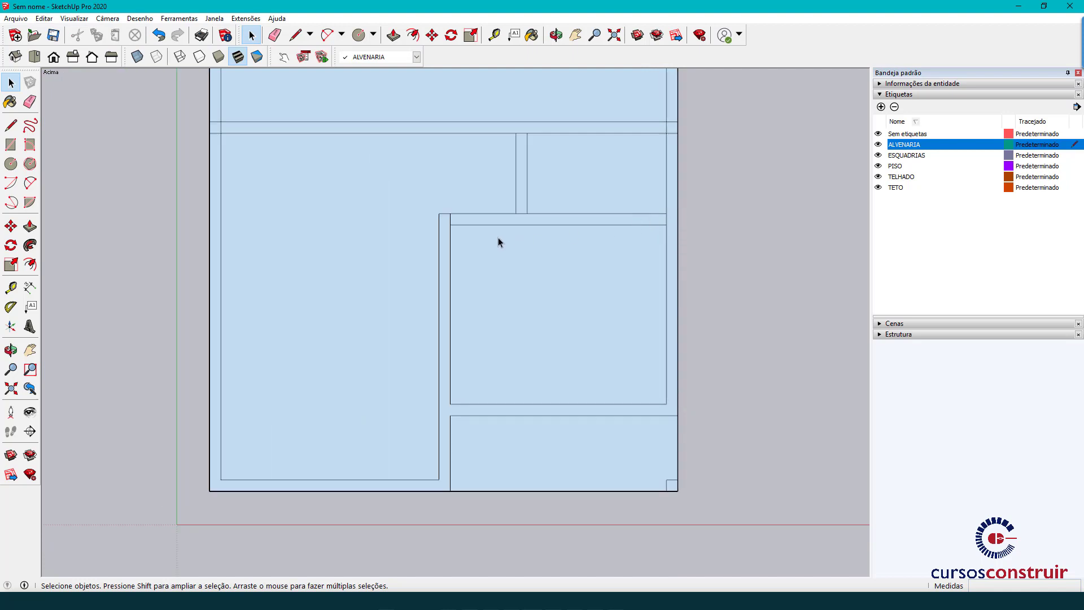
scroll(477, 234, "up", 1)
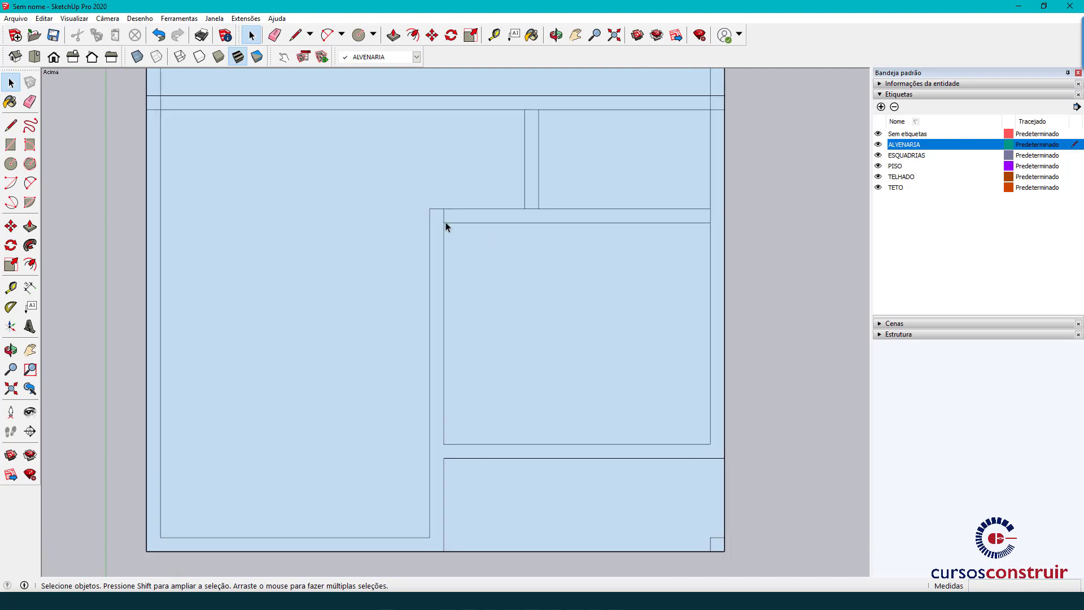
left_click(534, 209)
key("Delete")
left_click(710, 215)
key("Delete")
left_click(716, 108)
left_click(717, 107)
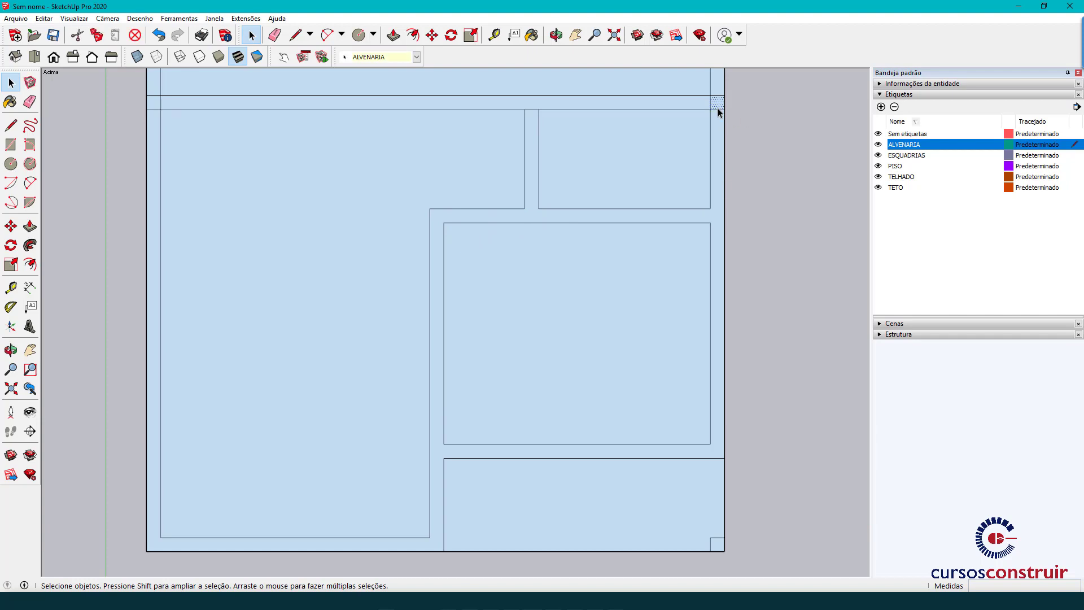
left_click(746, 117)
Delete the stray edge beyond the wall line and the short edge between the wall lines.
scroll(690, 126, "up", 2)
scroll(662, 180, "up", 1)
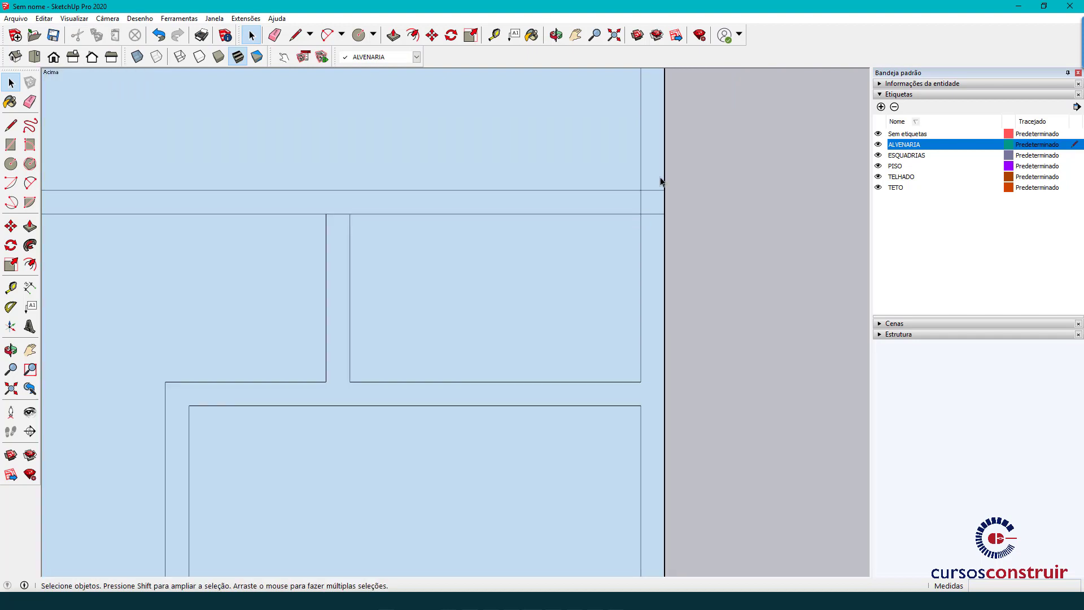
scroll(659, 192, "up", 2)
left_click(654, 183)
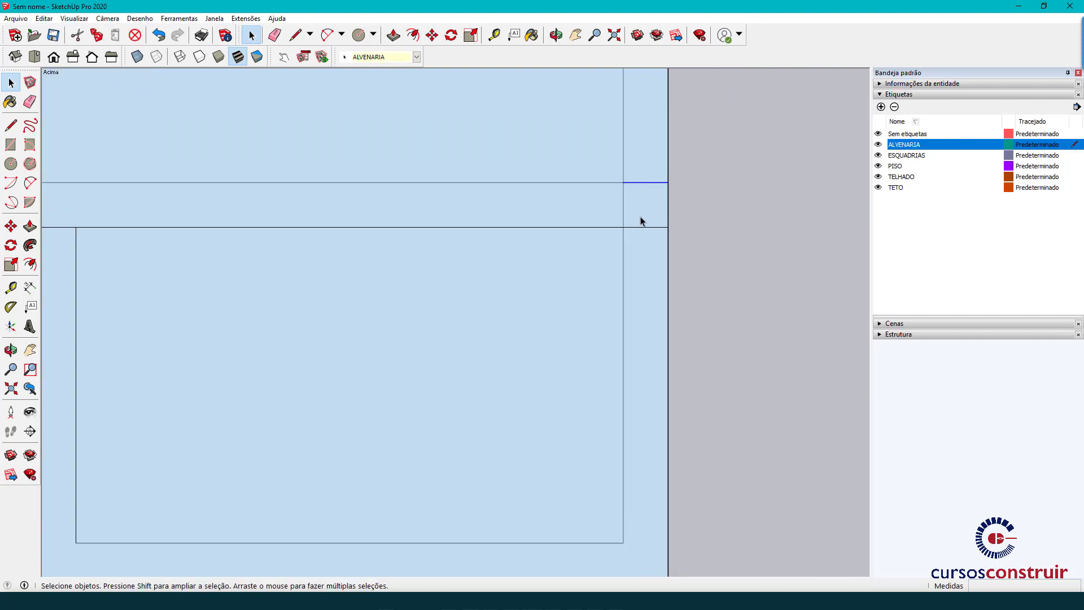
key("Delete")
left_click(623, 208)
key("Delete")
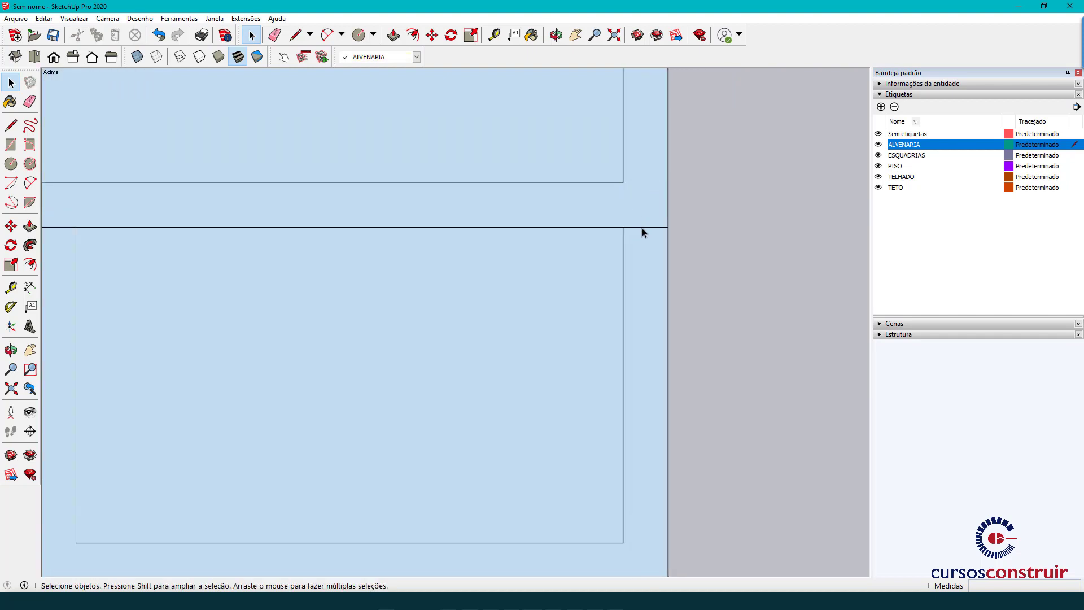
Delete the edge closing the wall gap at the left junction and pan the plan over.
scroll(638, 232, "down", 2)
scroll(254, 232, "up", 1)
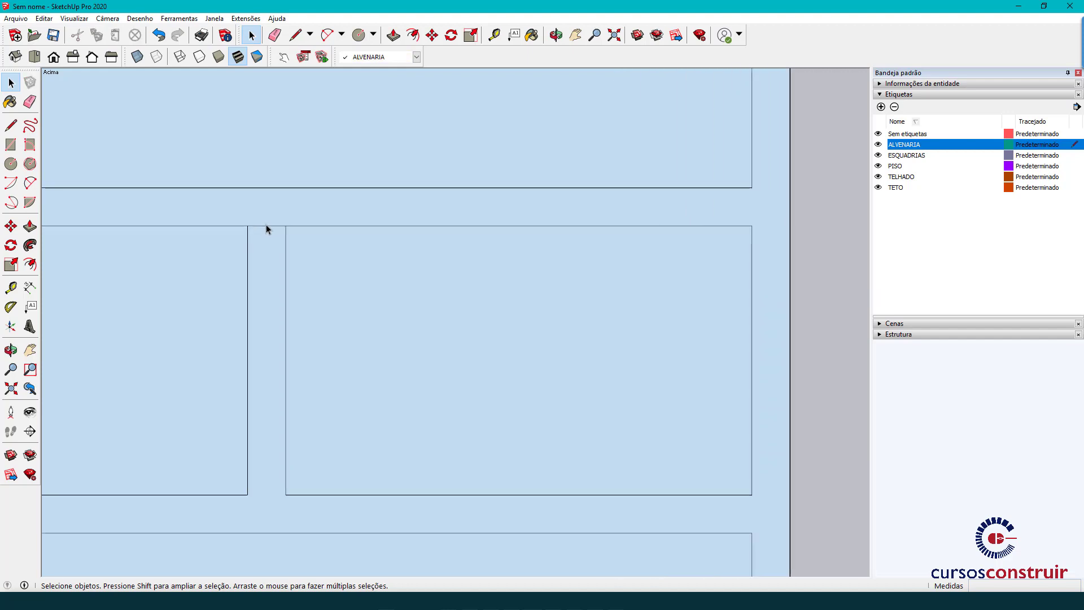
left_click(266, 225)
left_click(274, 226)
key("Delete")
scroll(323, 216, "down", 3)
scroll(325, 224, "down", 1)
scroll(273, 225, "down", 1)
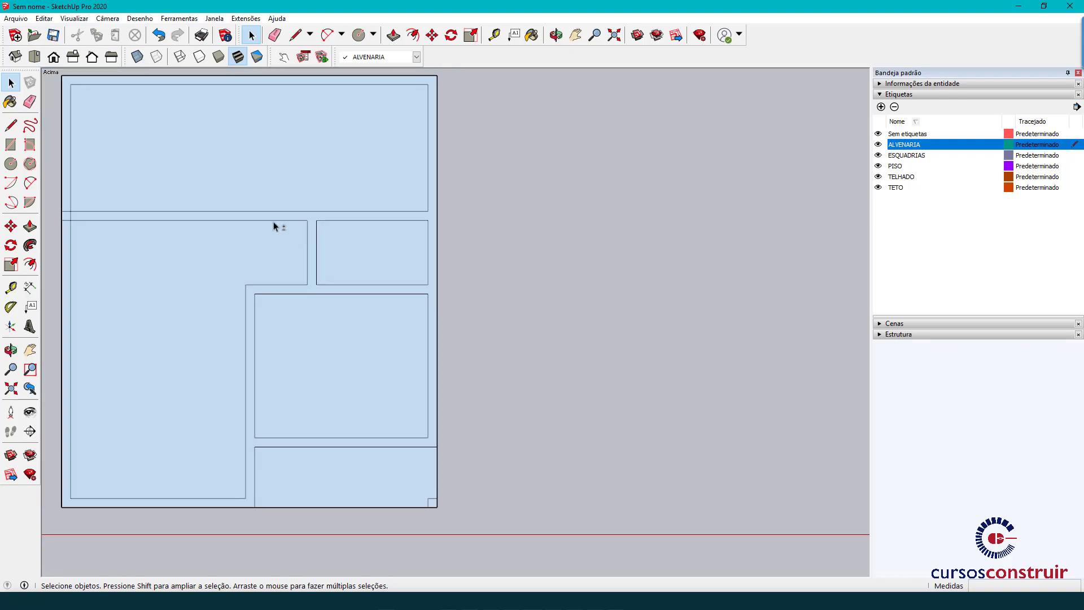
mouse_move(273, 225)
middle_mouse_down("shift")
mouse_move(452, 232)
mouse_move(415, 246)
middle_mouse_up("shift")
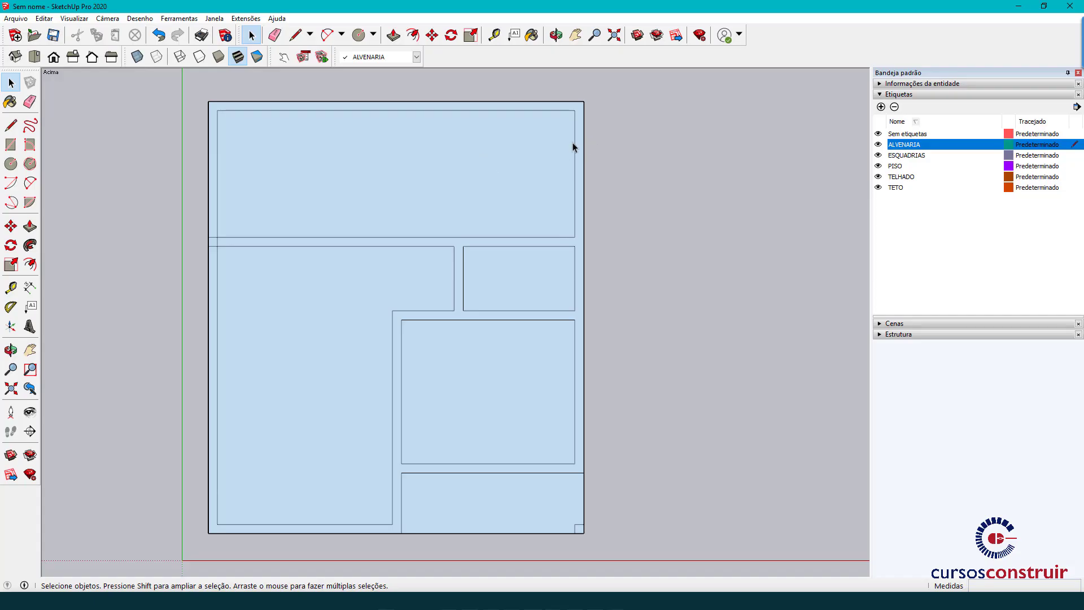
Copy the top-right room's inner edge 3.23 m left across the top strip.
left_click(575, 146)
key("m")
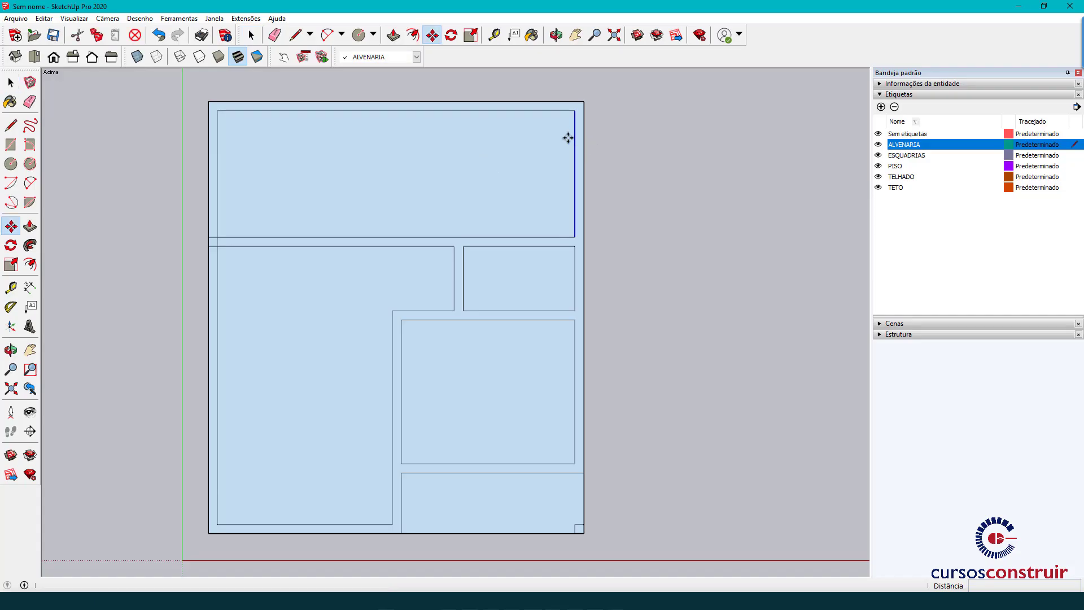
left_click(567, 86)
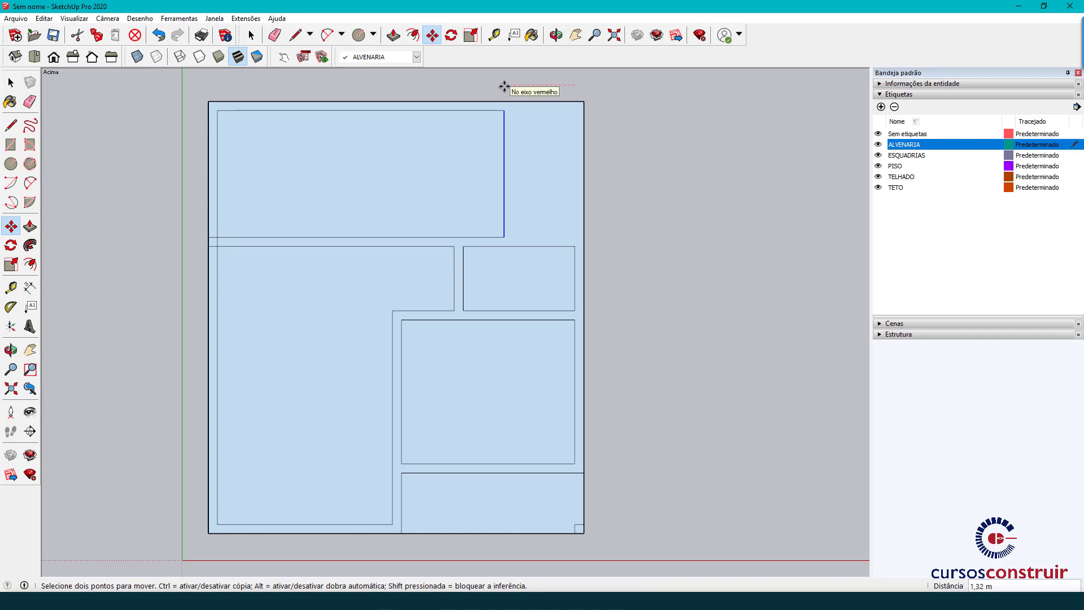
key("ctrl")
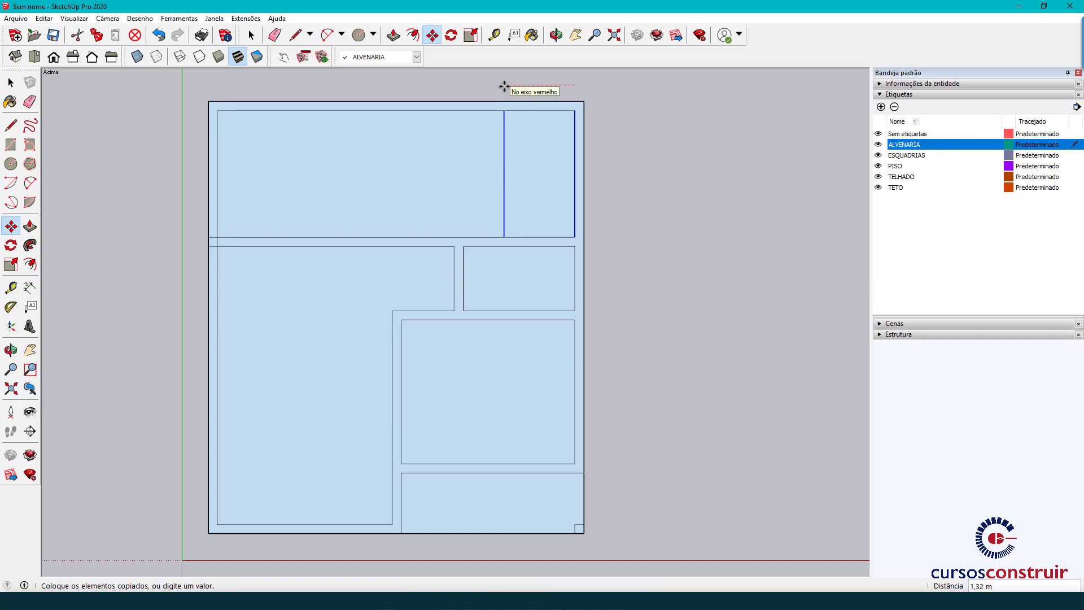
type("3,23")
key("Return")
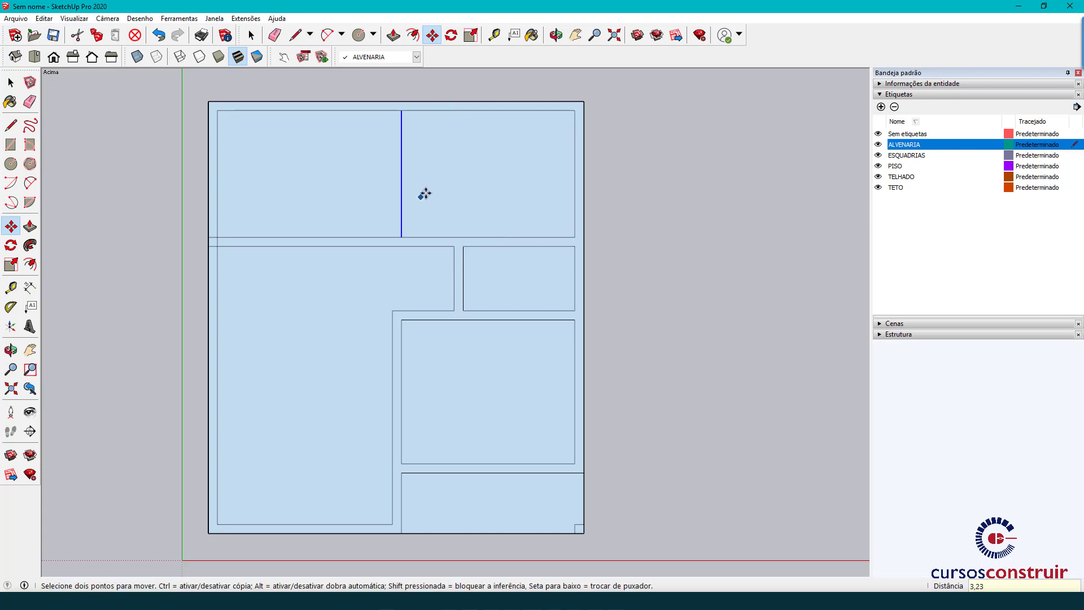
Copy the new edge again by the wall thickness and check the PDF plan.
left_click(452, 85)
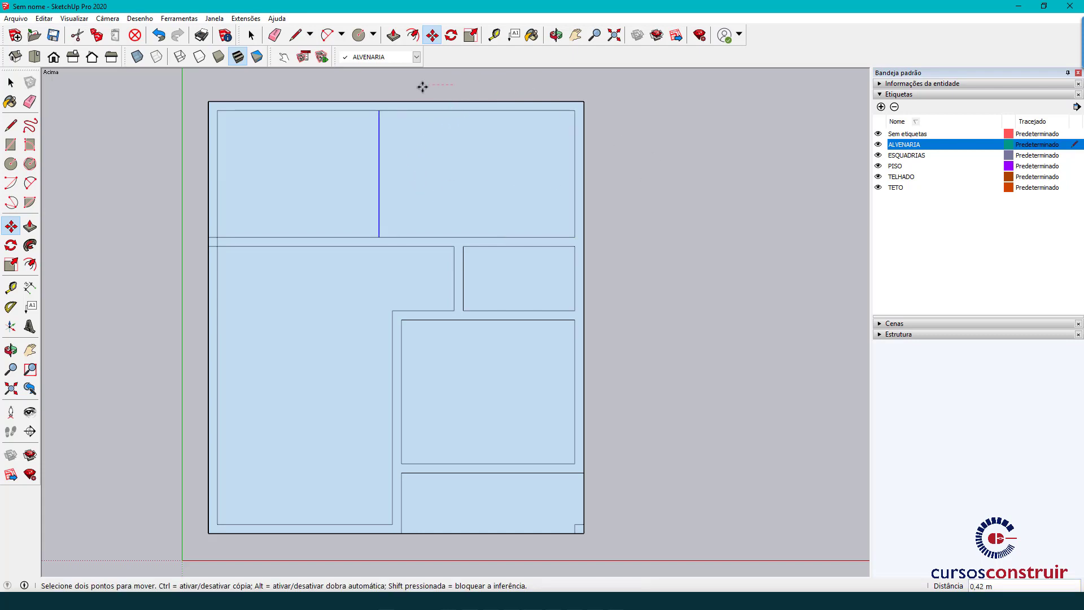
key("ctrl")
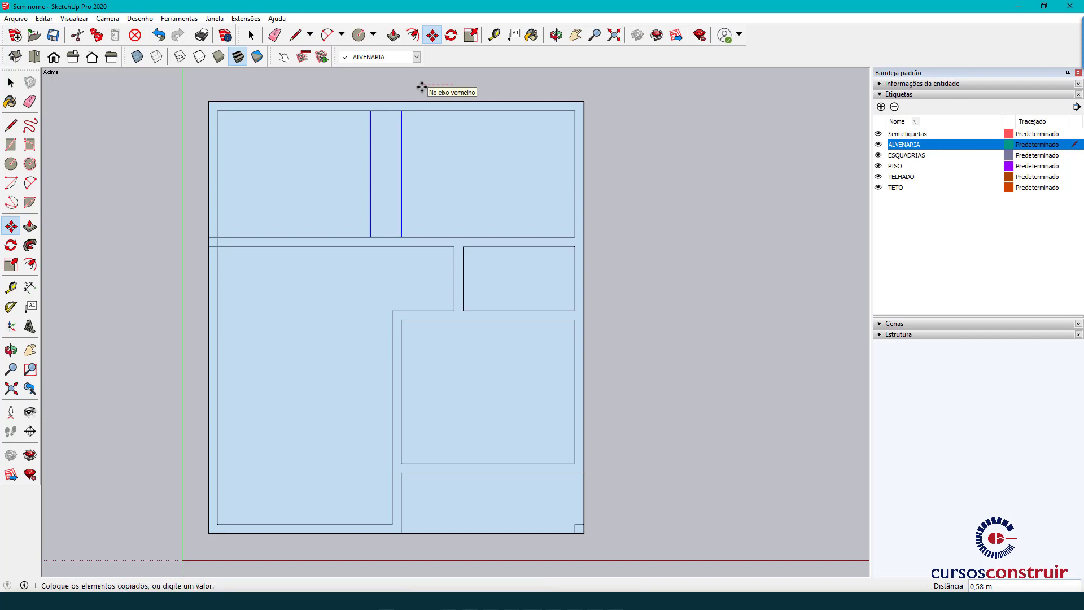
type(",17")
key("Return")
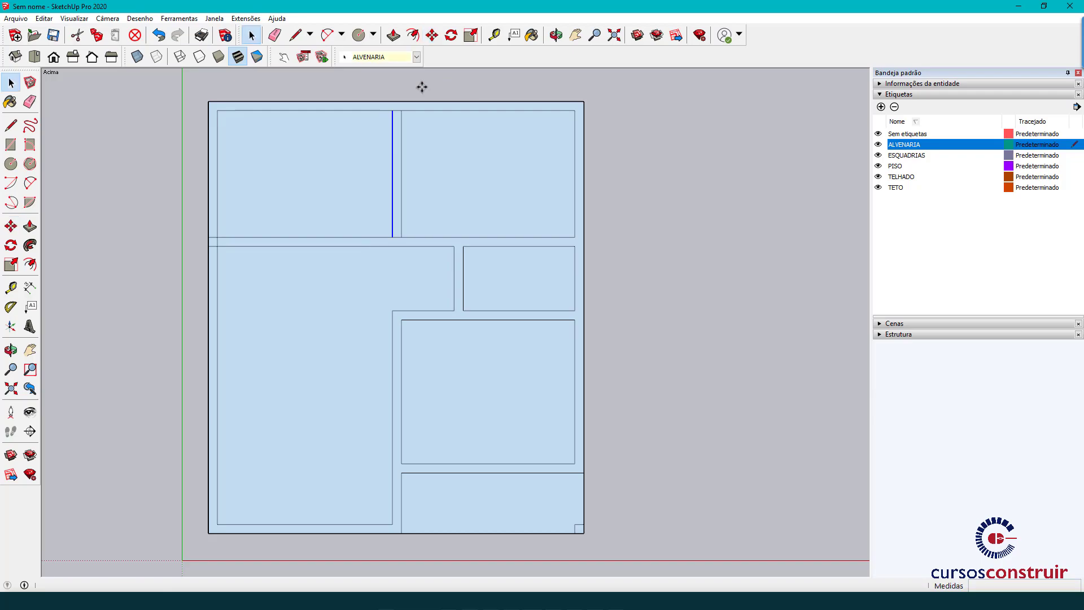
key("alt+Tab")
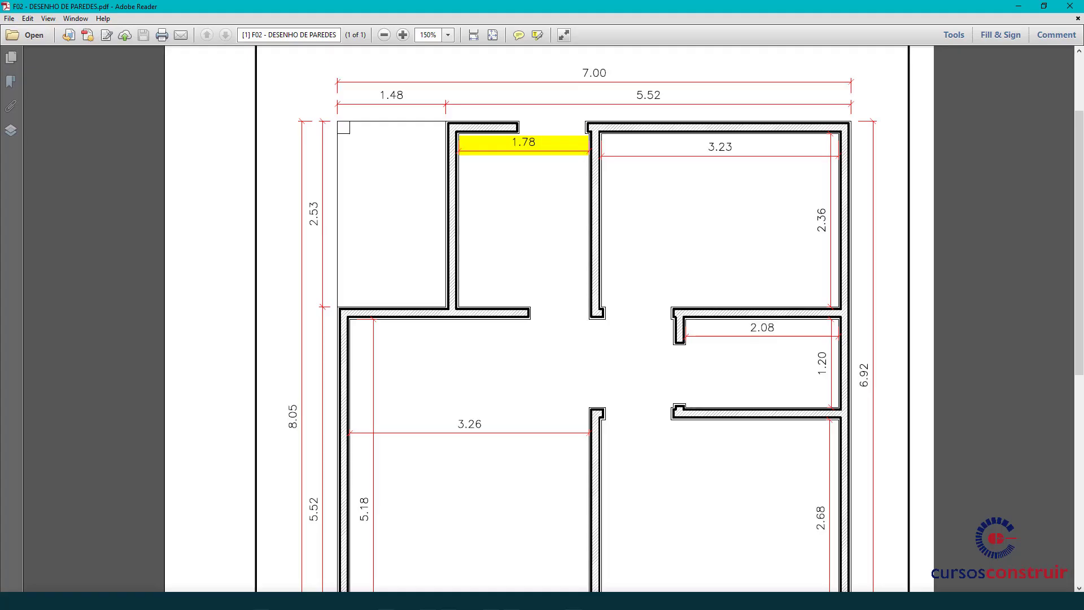
Copy the partition edge 1.78 m further left along the top strip.
key("alt+Tab")
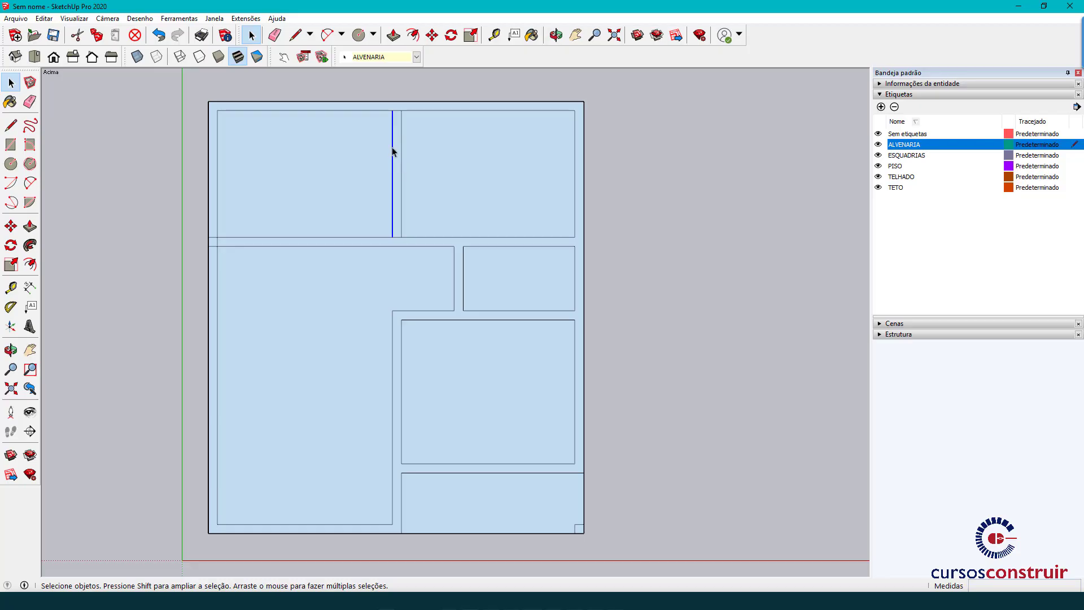
key("m")
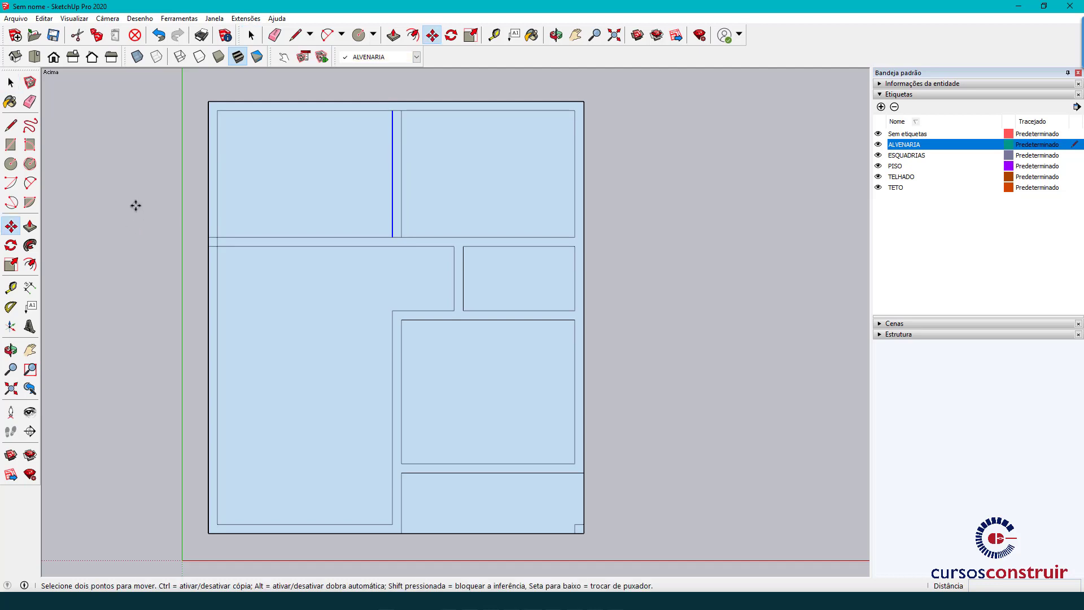
left_click(381, 82)
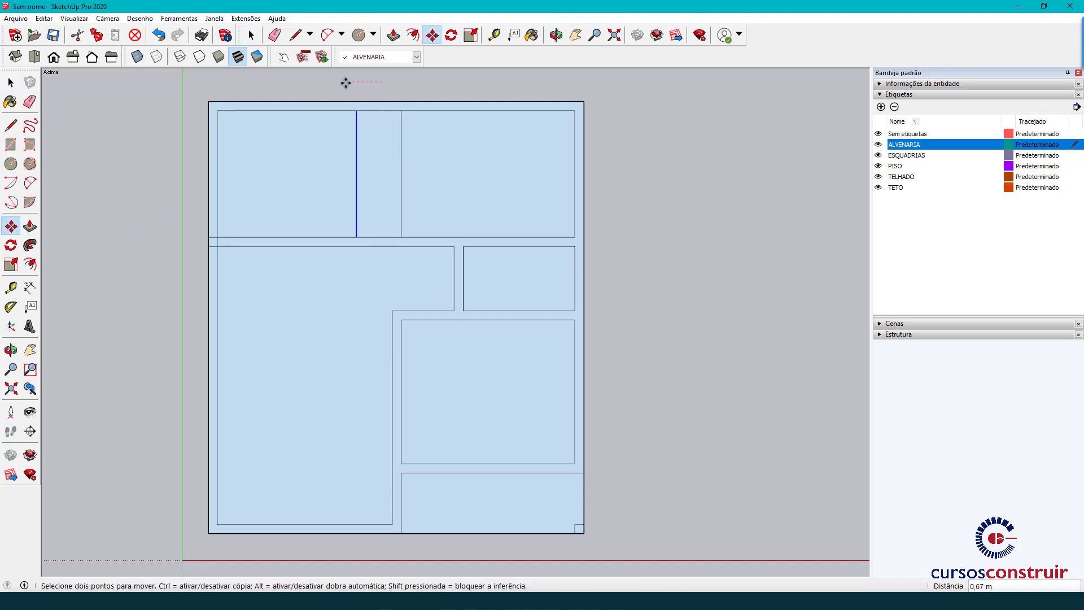
key("ctrl")
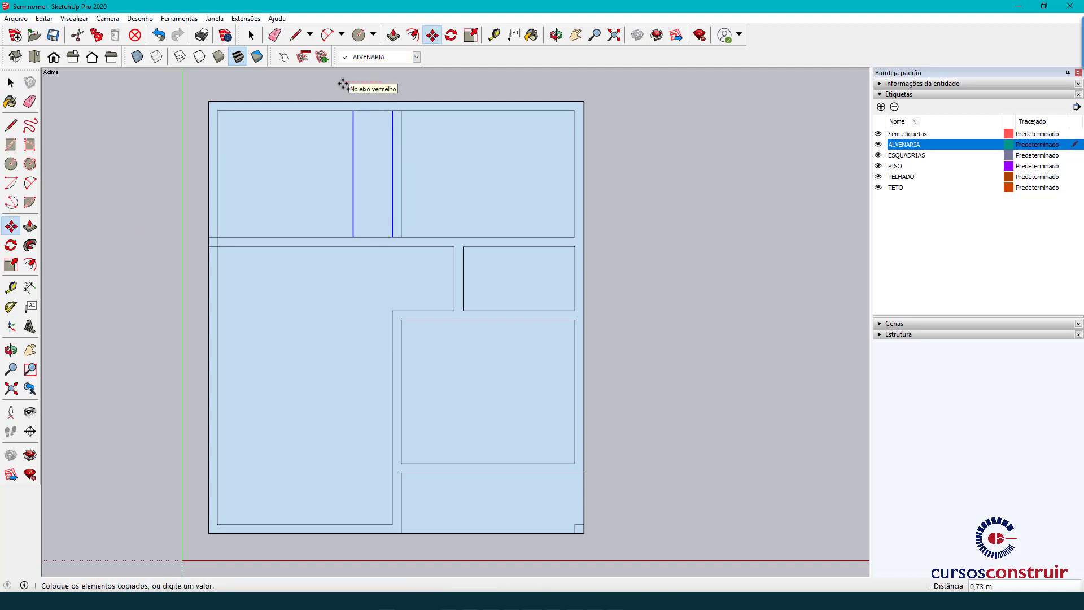
type("1,78")
key("Return")
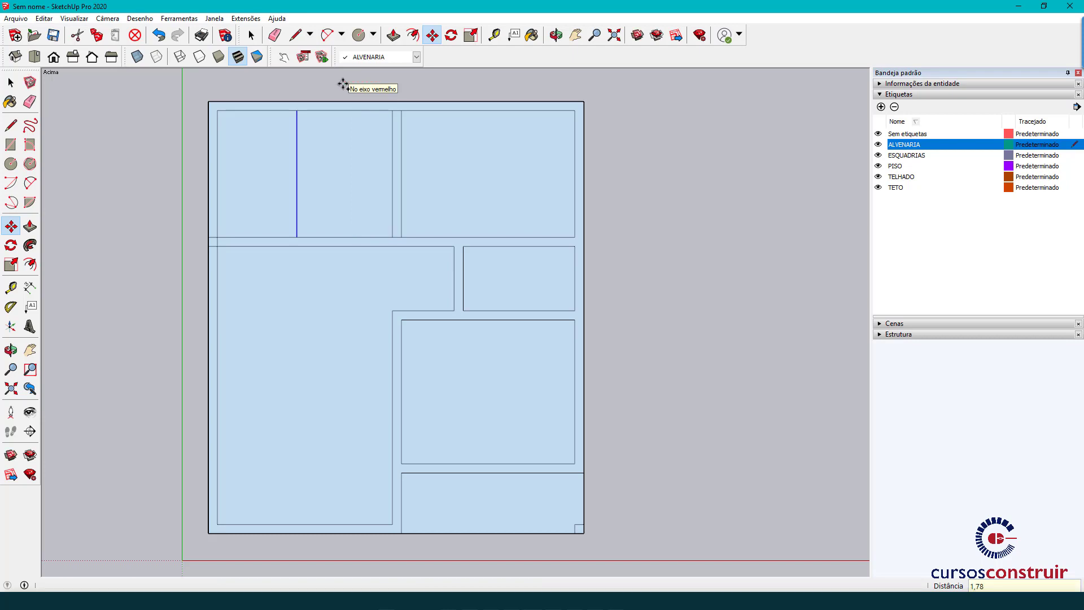
Copy that edge 0.17 m to give the second top partition its thickness.
left_click(311, 84)
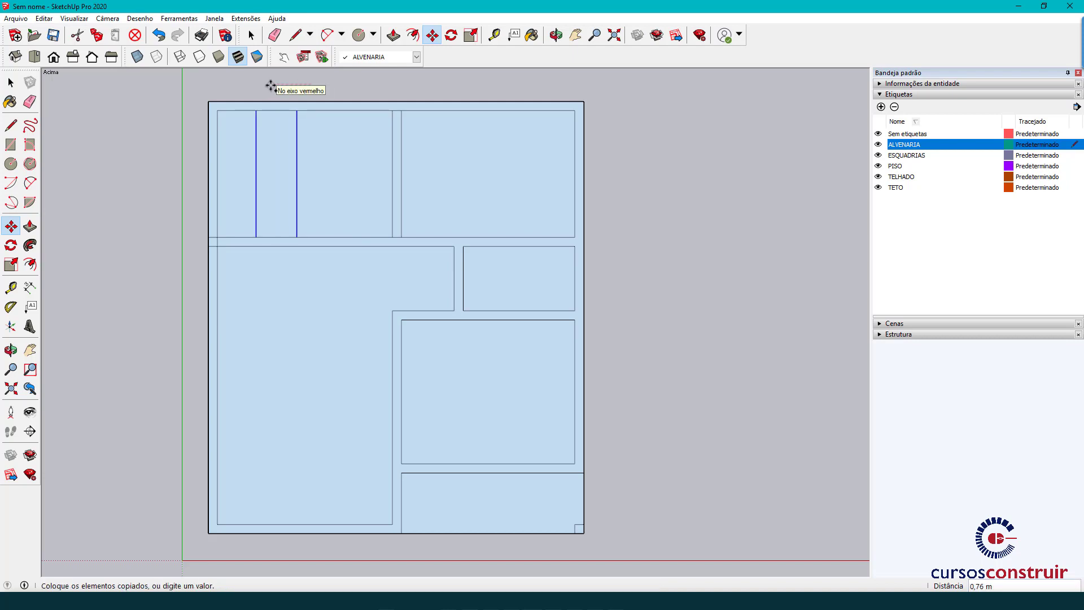
type(",17")
key("Return")
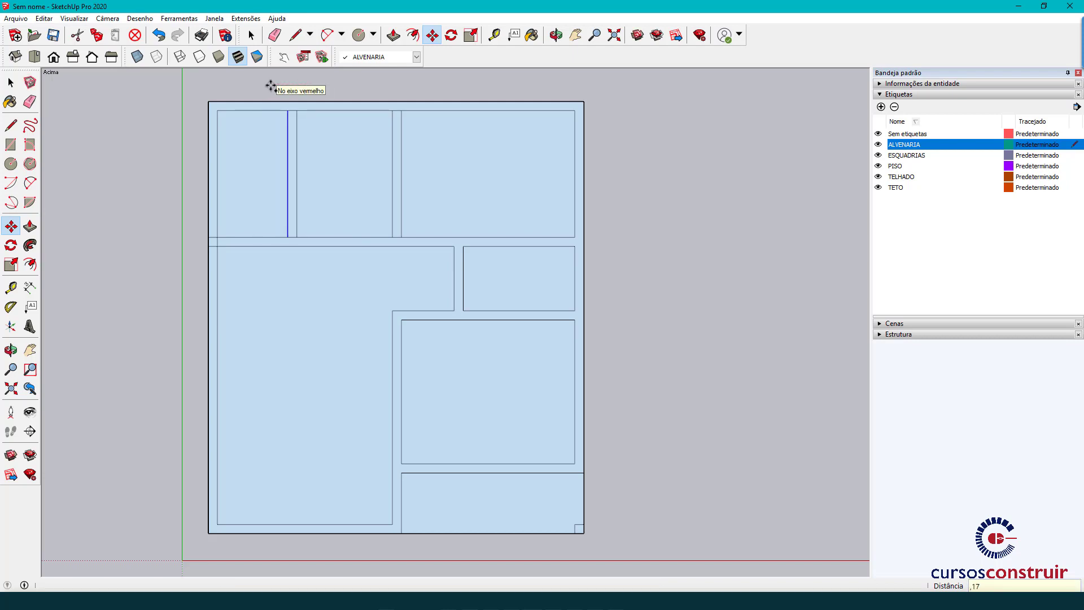
key("space")
key("alt+Tab")
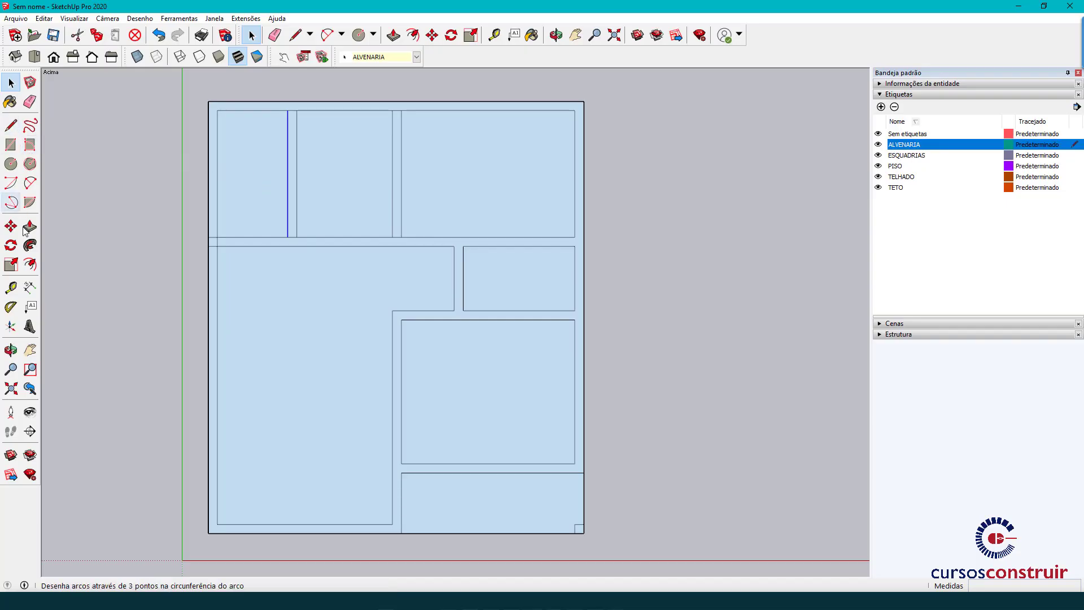
Measure the 1.48 m width between the outer wall and the new partition.
left_click(12, 288)
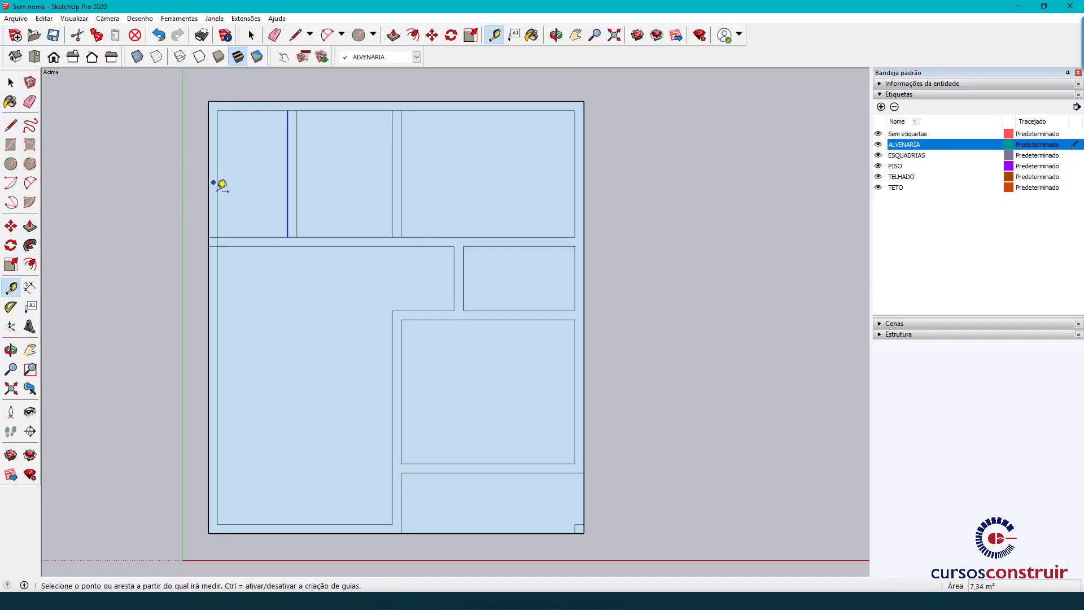
left_click(288, 236)
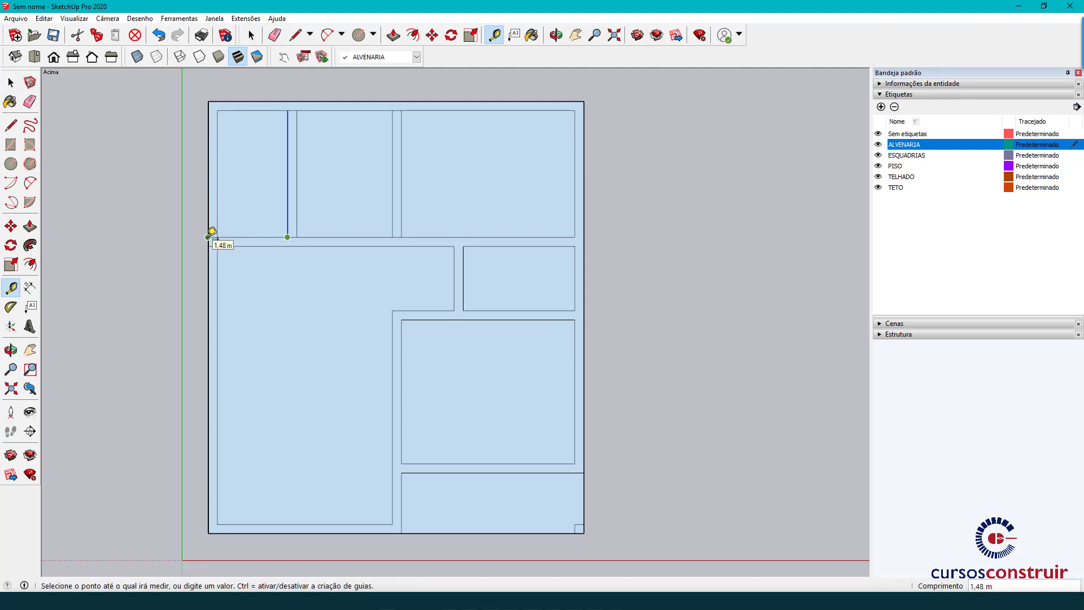
left_click(208, 237)
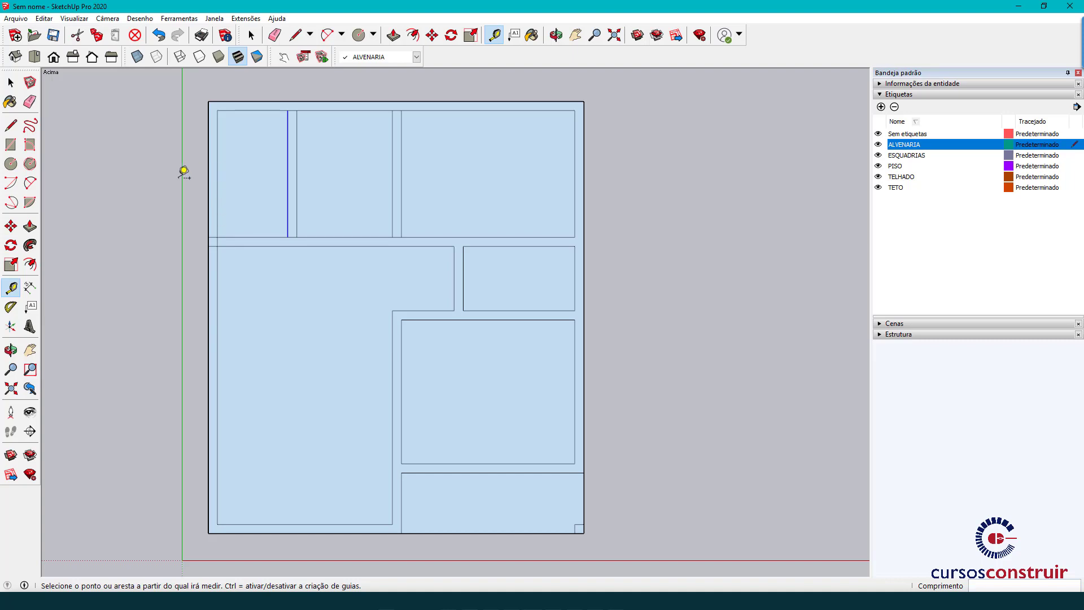
key("space")
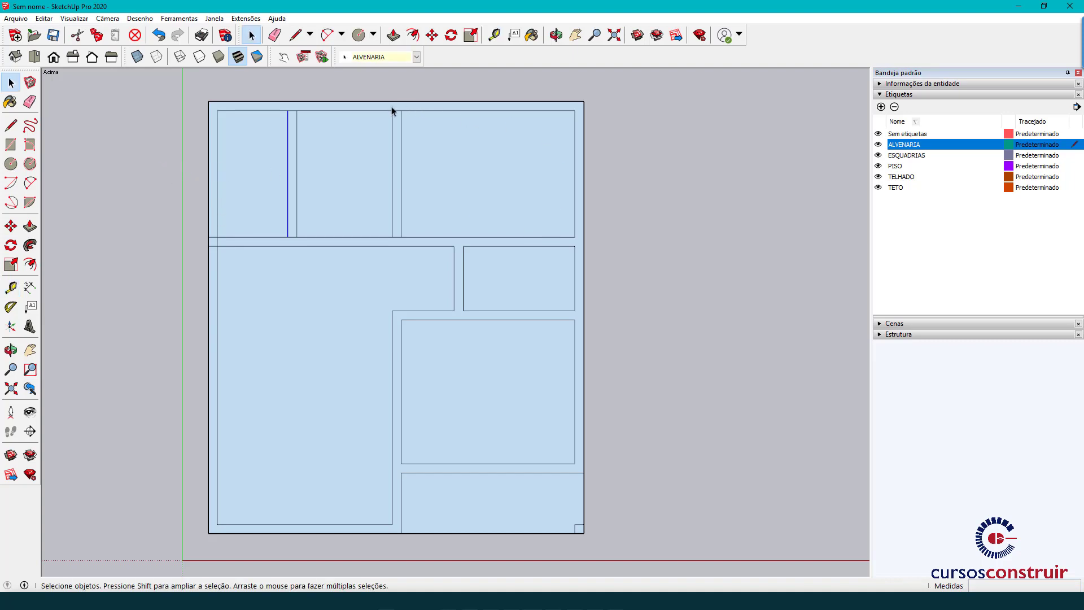
scroll(381, 108, "up", 1)
scroll(261, 106, "up", 1)
scroll(277, 110, "up", 3)
scroll(288, 115, "up", 1)
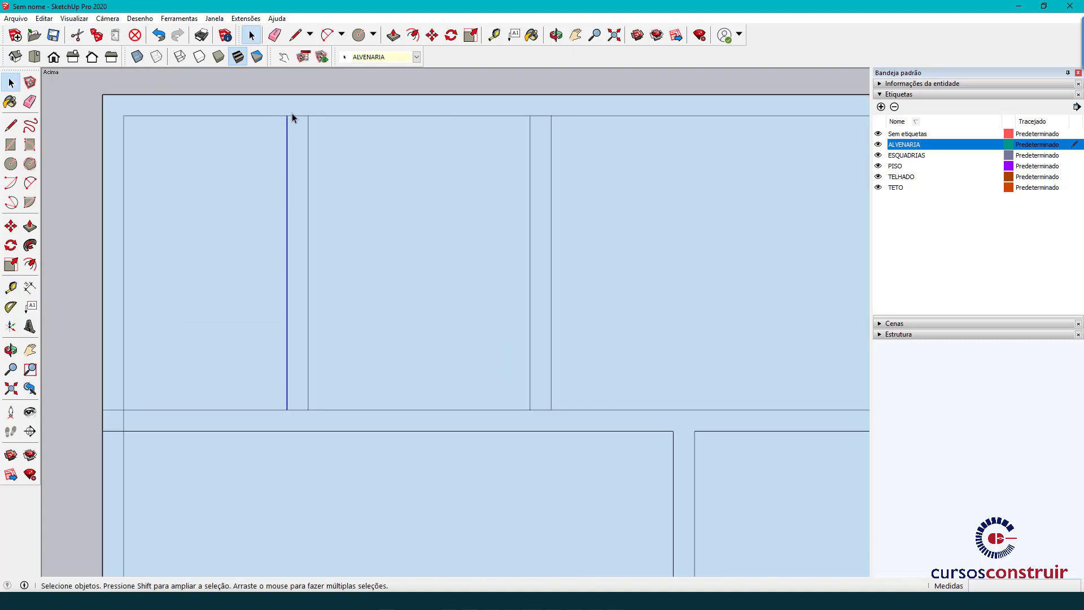
Draw a short closing line joining the partition to the outer wall.
key("l")
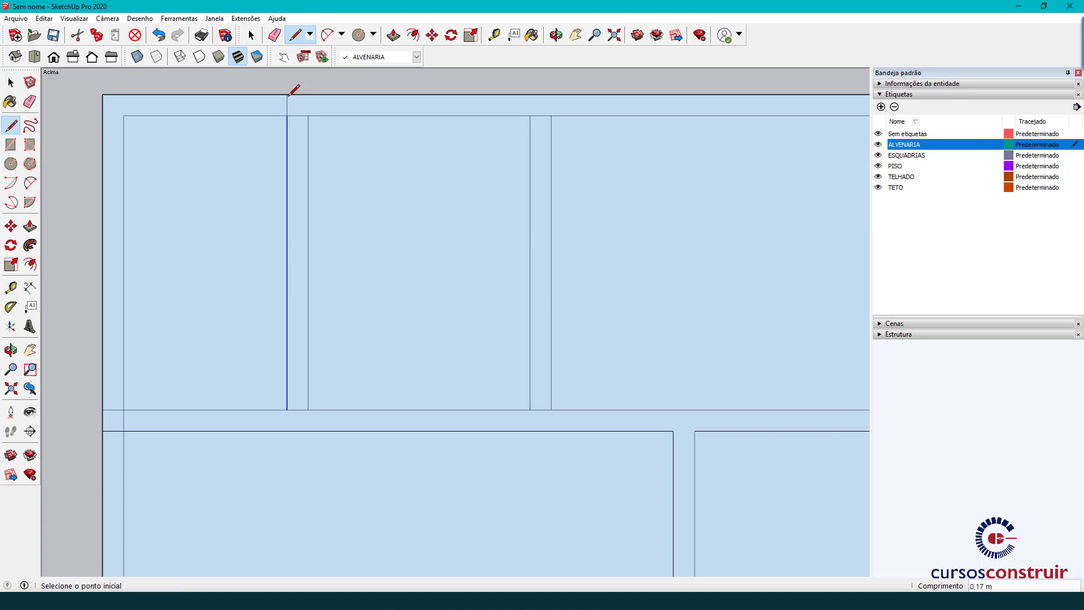
scroll(287, 94, "down", 1)
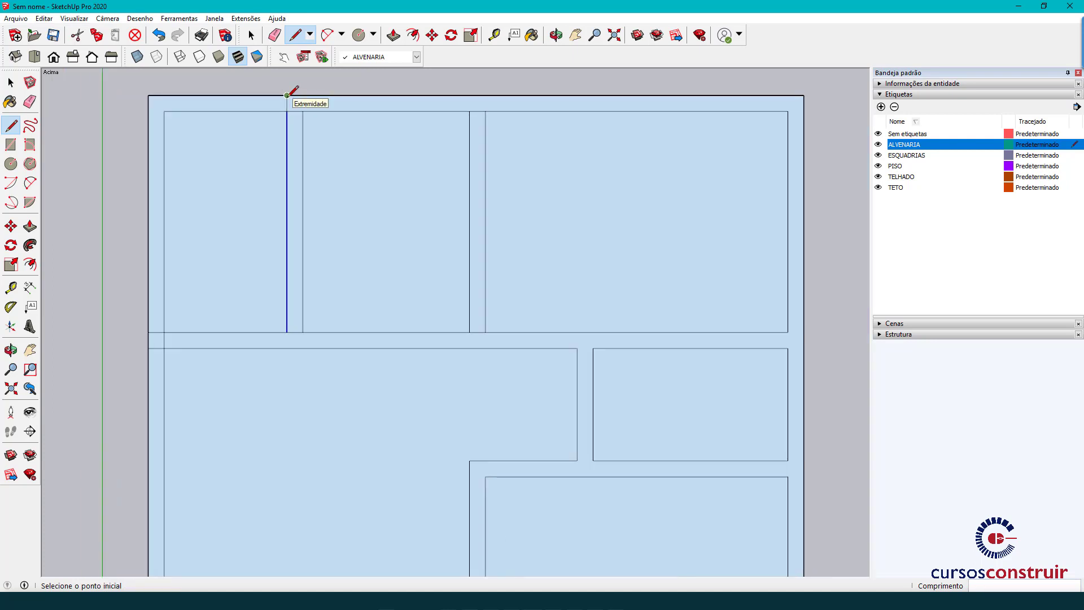
left_click_drag(287, 94, 287, 111)
left_click(164, 112)
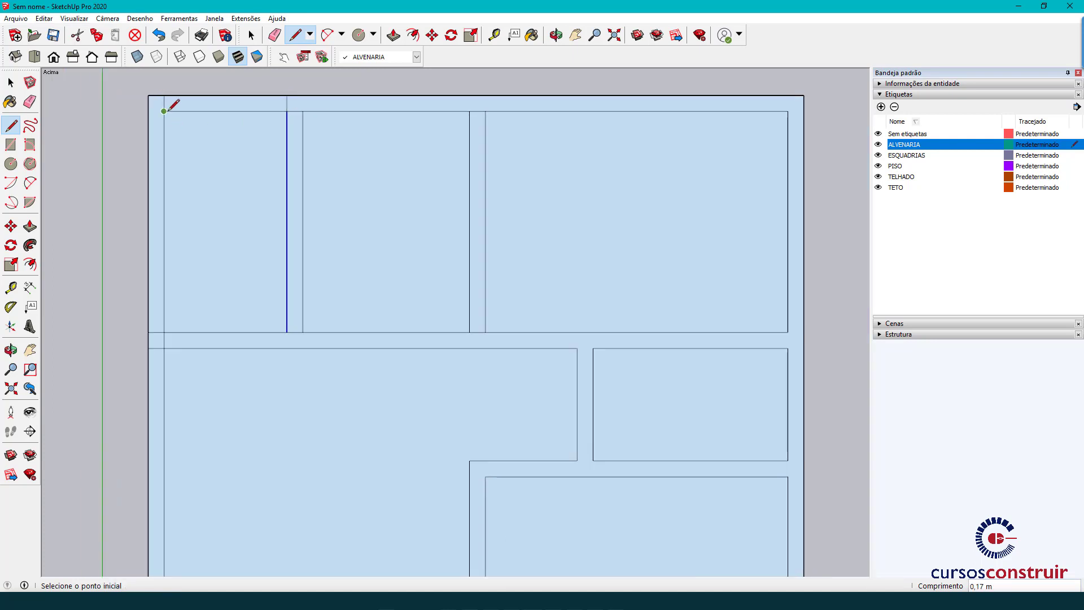
left_click(163, 111)
key("space")
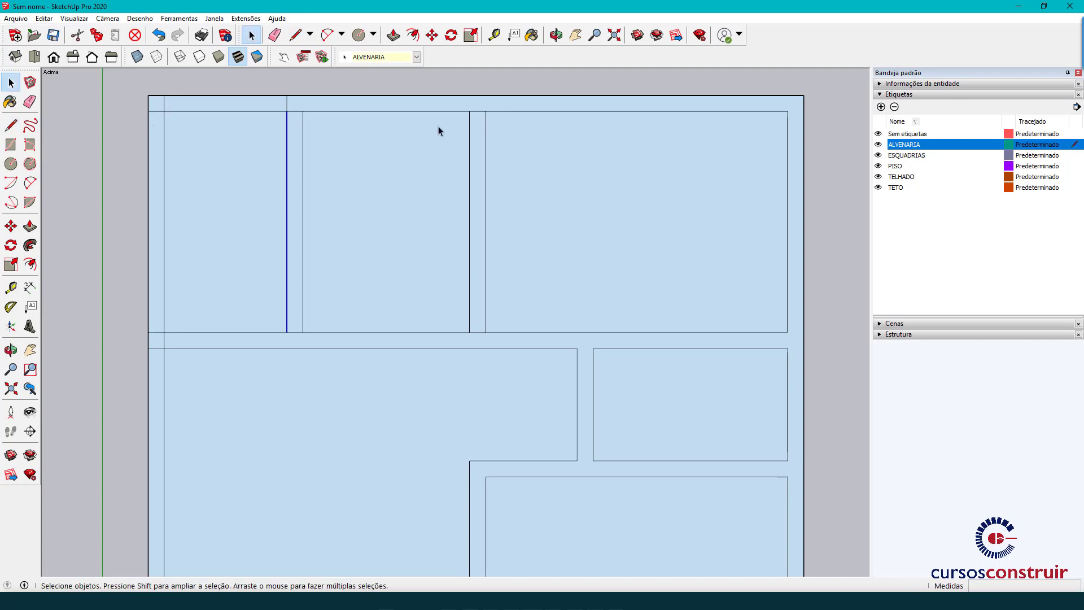
Delete the leftover top edges and the vertical inner edge of the top-left area.
left_click(477, 112)
key("Delete")
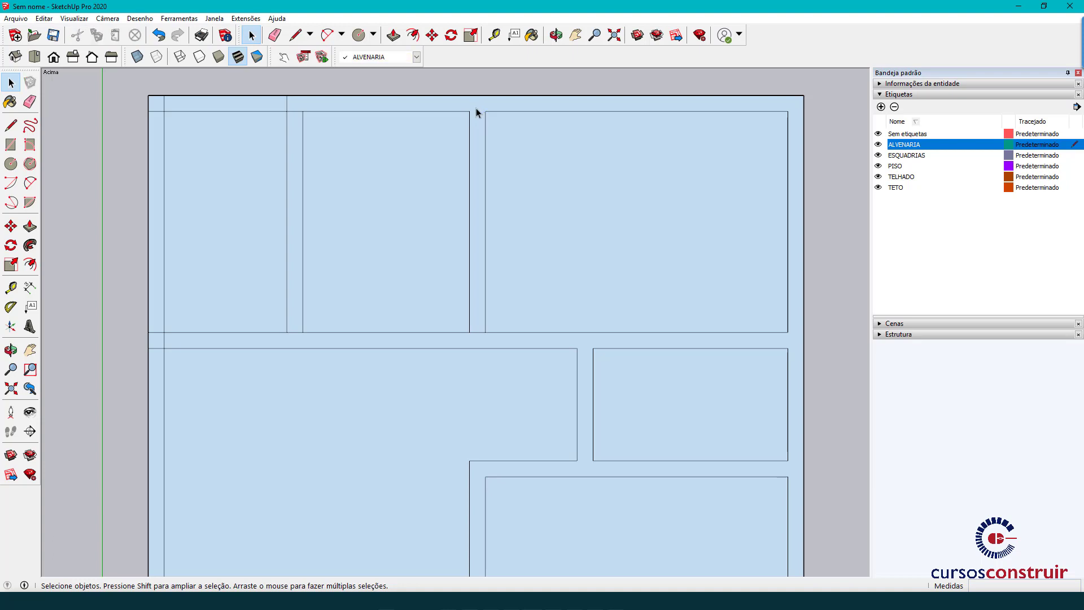
left_click(294, 111)
key("Delete")
left_click(253, 111)
key("Delete")
left_click(164, 131)
key("Delete")
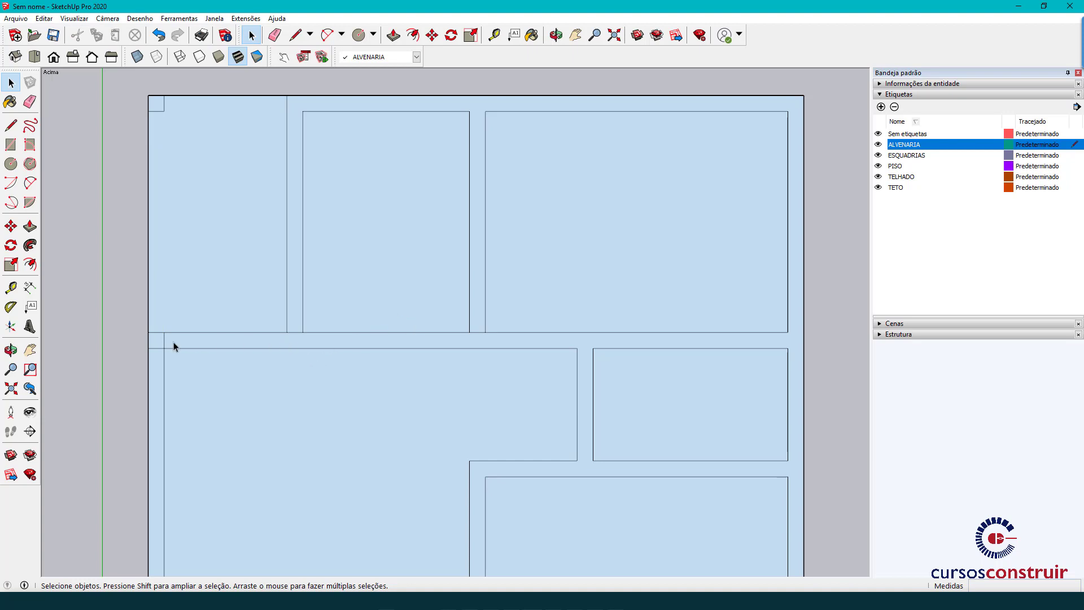
Delete the short edges and leftover wall face at the bottom of the partitions.
left_click(291, 332)
key("Delete")
left_click(478, 333)
key("Delete")
left_click(164, 338)
key("Delete")
left_click(157, 348)
key("Delete")
scroll(346, 260, "down", 3)
scroll(350, 256, "down", 1)
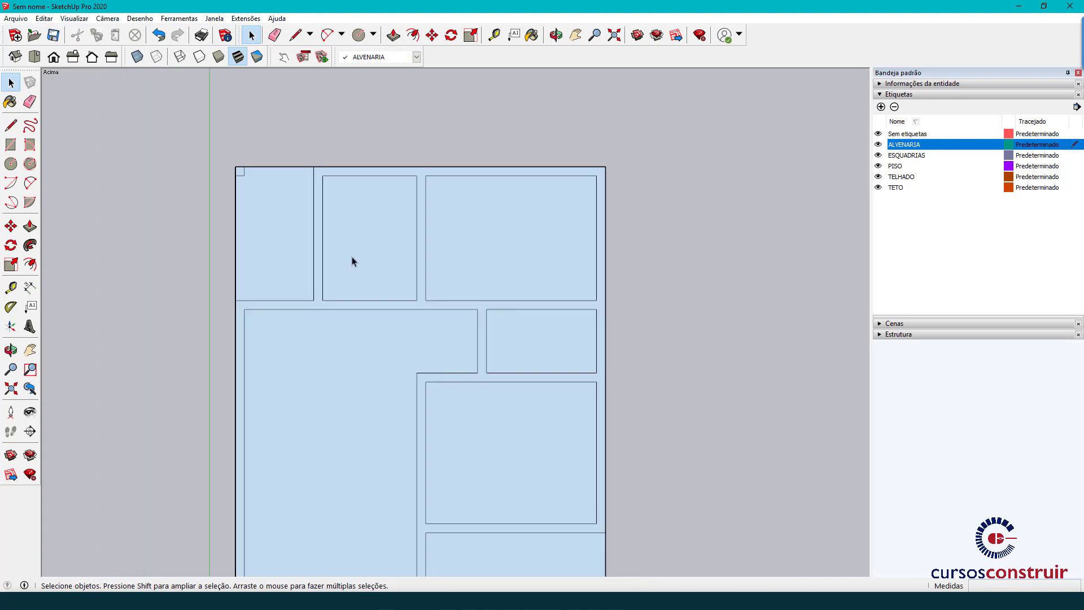
scroll(352, 271, "down", 1)
mouse_move(353, 290)
middle_mouse_down("shift")
mouse_move(425, 299)
mouse_move(409, 261)
middle_mouse_up("shift")
key("space")
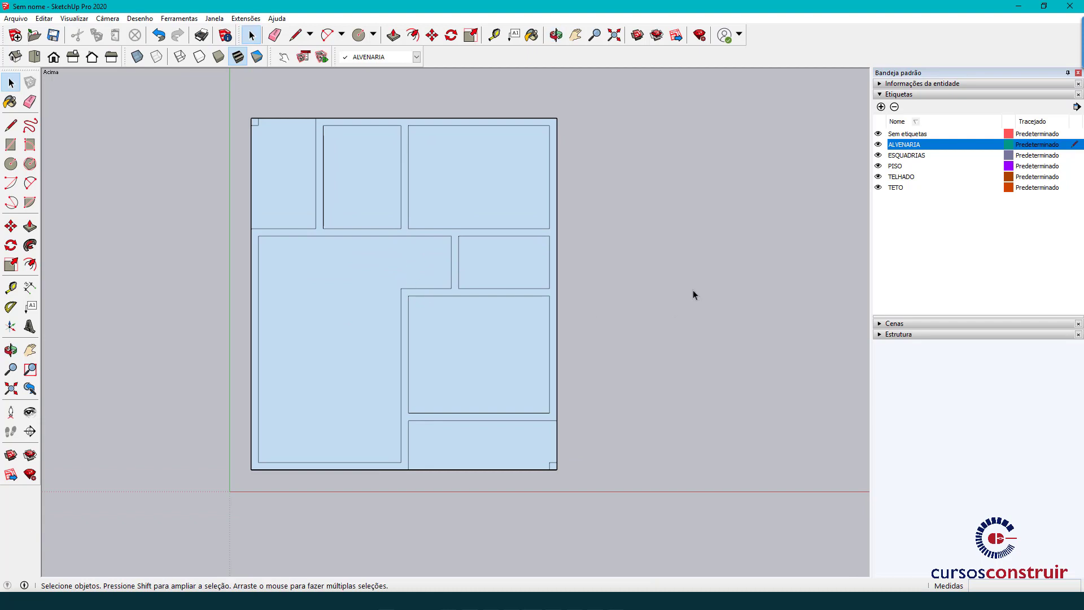
scroll(445, 281, "up", 2)
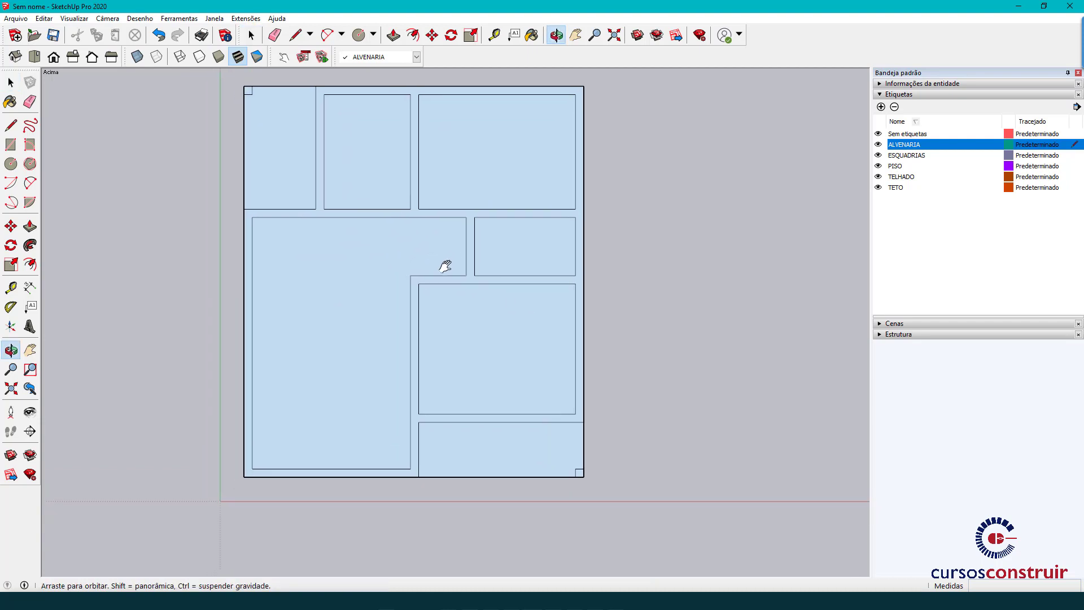